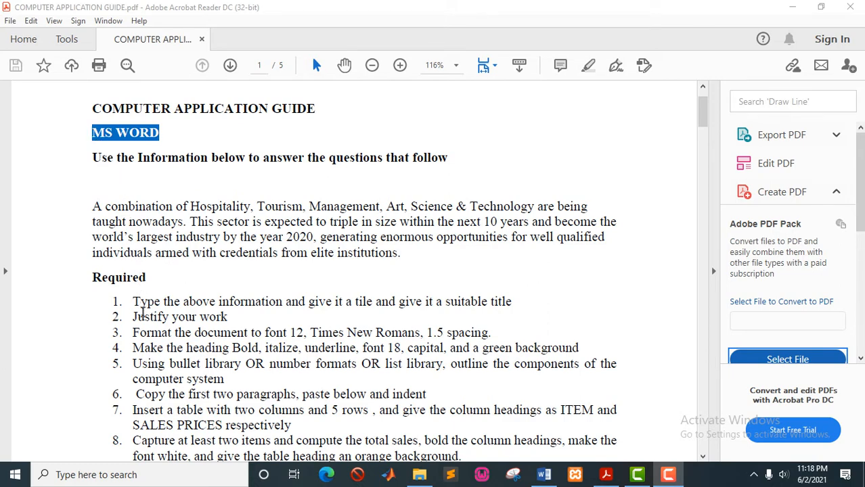
Select the PDF's opening 'A combination of Hospitality, Tourism…' paragraph, then return to Word.
scroll(142, 313, "down", 5)
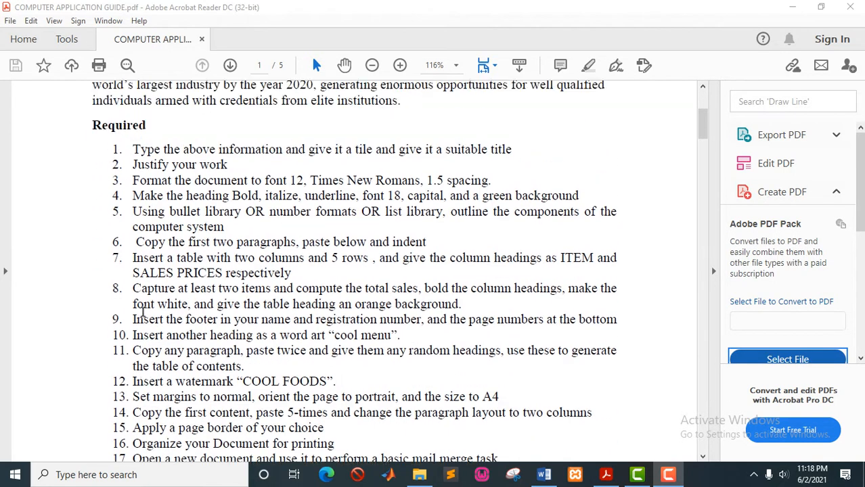
scroll(142, 312, "up", 5)
scroll(142, 312, "up", 1)
scroll(143, 310, "down", 4)
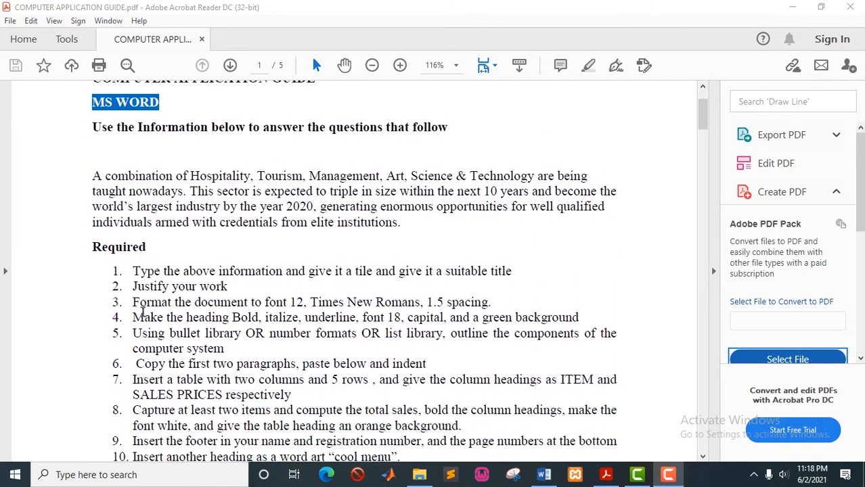
scroll(142, 313, "up", 3)
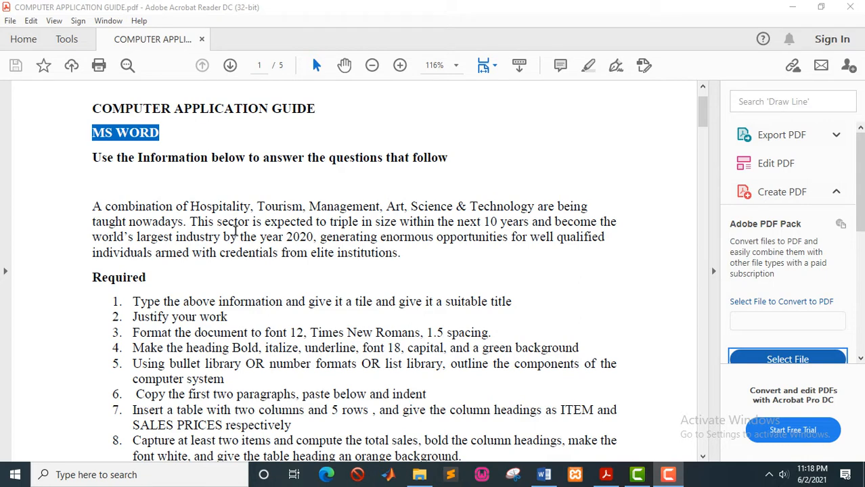
scroll(235, 230, "down", 1)
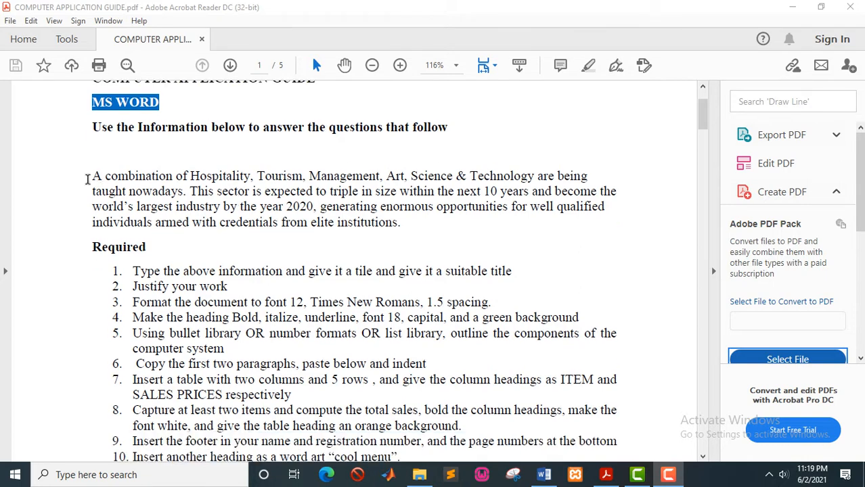
left_click_drag(87, 178, 410, 226)
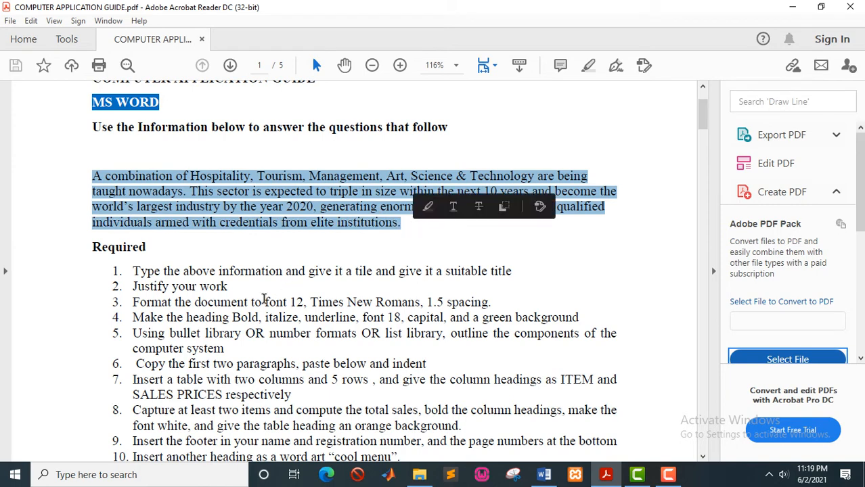
scroll(261, 301, "down", 2)
scroll(177, 278, "down", 4)
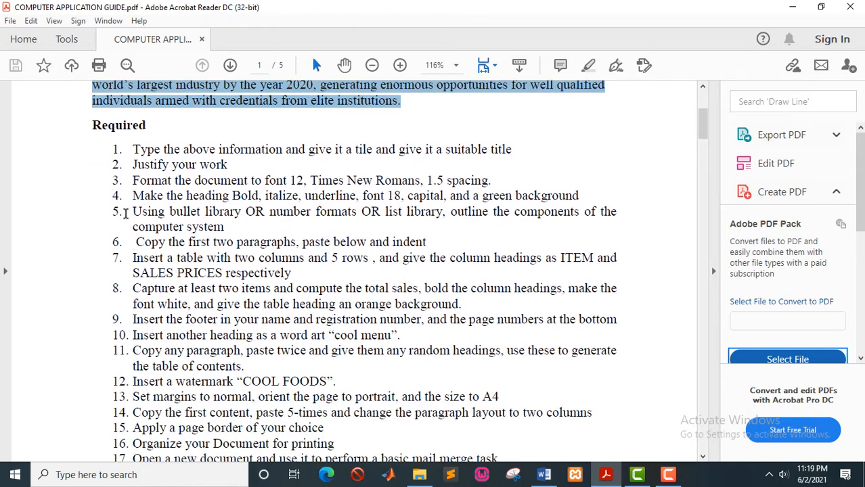
scroll(223, 379, "up", 5)
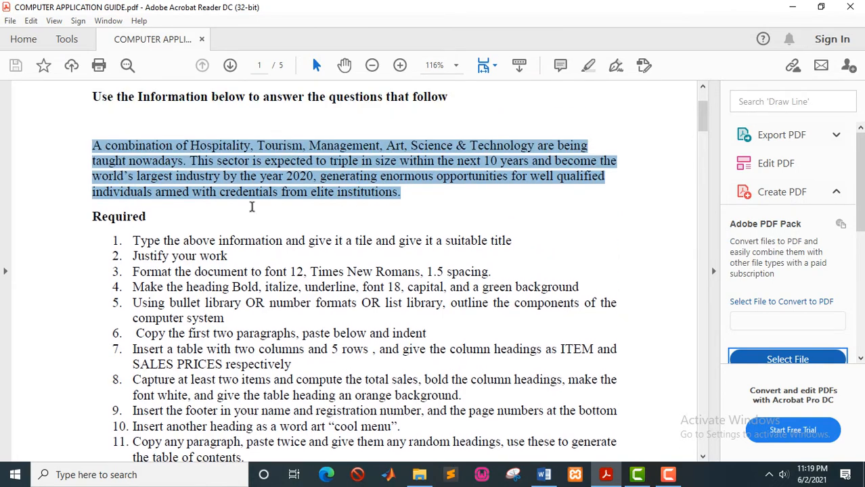
left_click(541, 475)
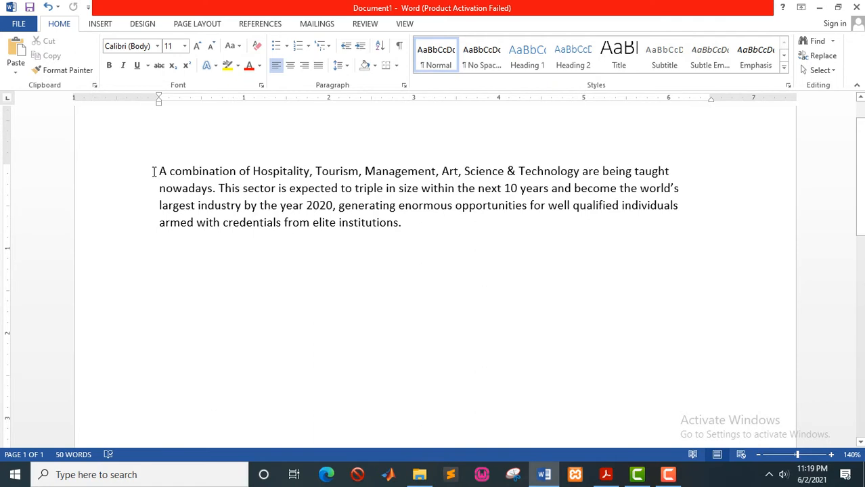
Select the entire pasted hospitality paragraph in Word, then go back to the PDF guide.
left_click_drag(155, 171, 410, 222)
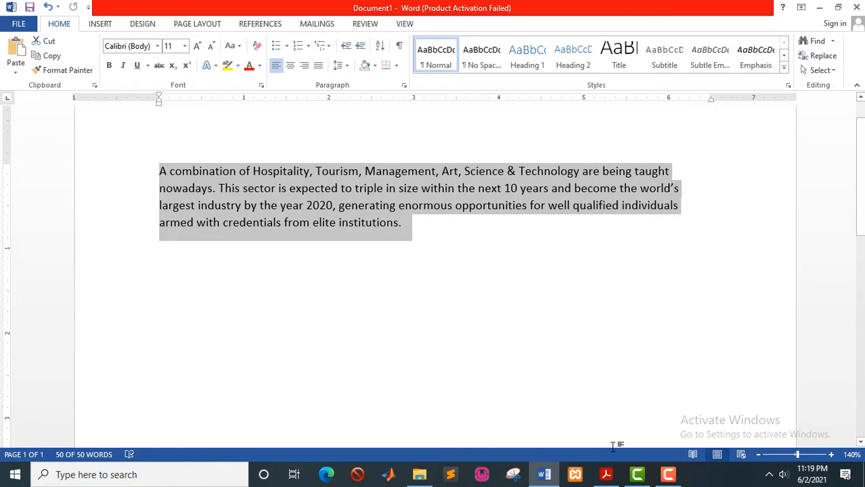
left_click(606, 474)
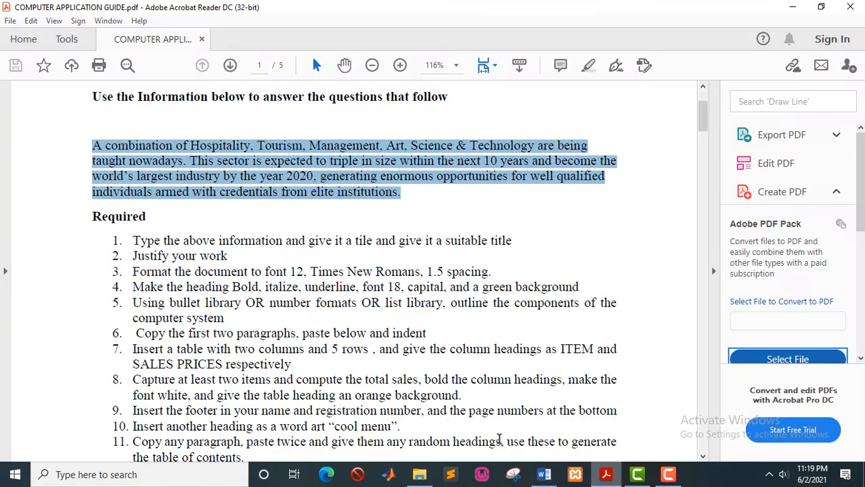
Highlight and clear parts of the PDF's opening text, such as 'A combination of Hospitality'.
left_click_drag(94, 217, 185, 216)
left_click(120, 241)
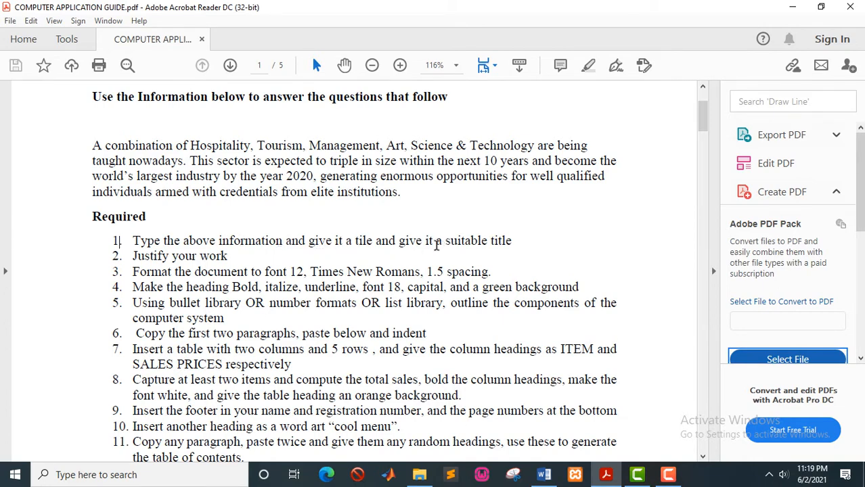
left_click_drag(92, 145, 239, 145)
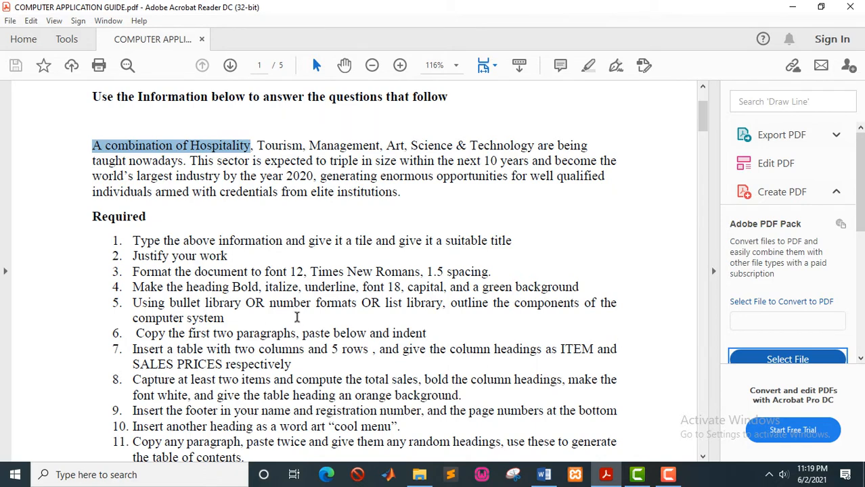
left_click(236, 165)
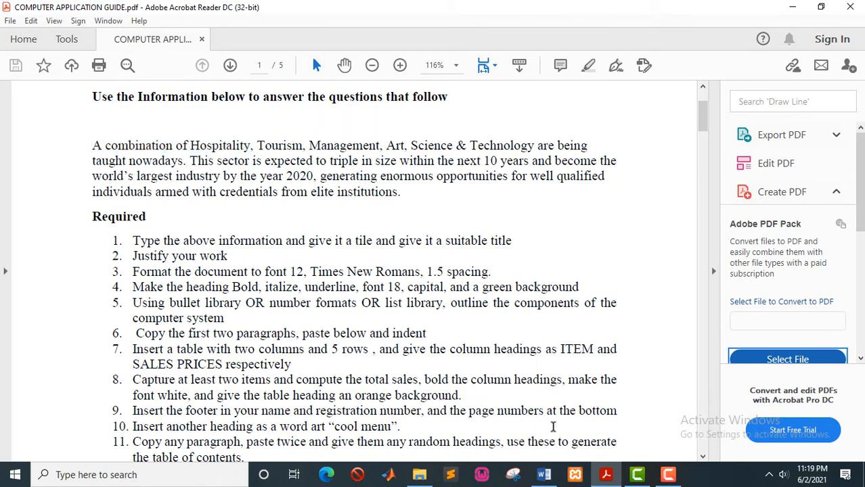
left_click(543, 476)
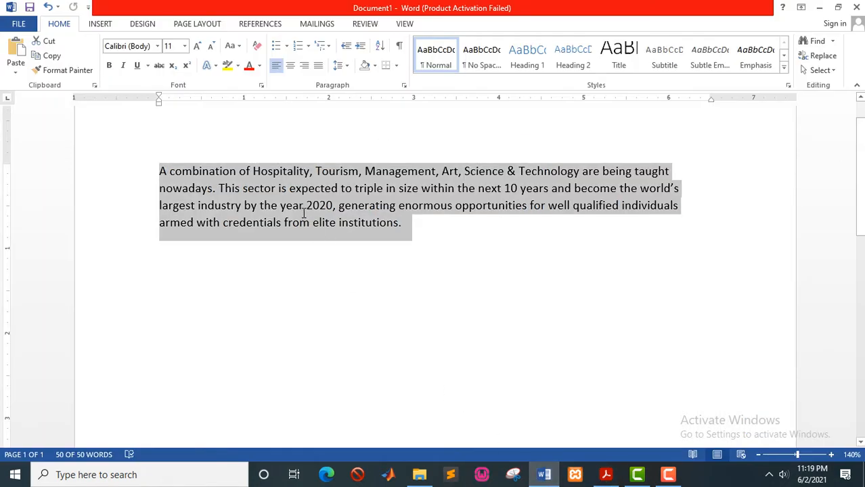
Place the cursor at the paragraph's start and insert empty lines above it.
left_click(305, 206)
scroll(174, 190, "up", 1)
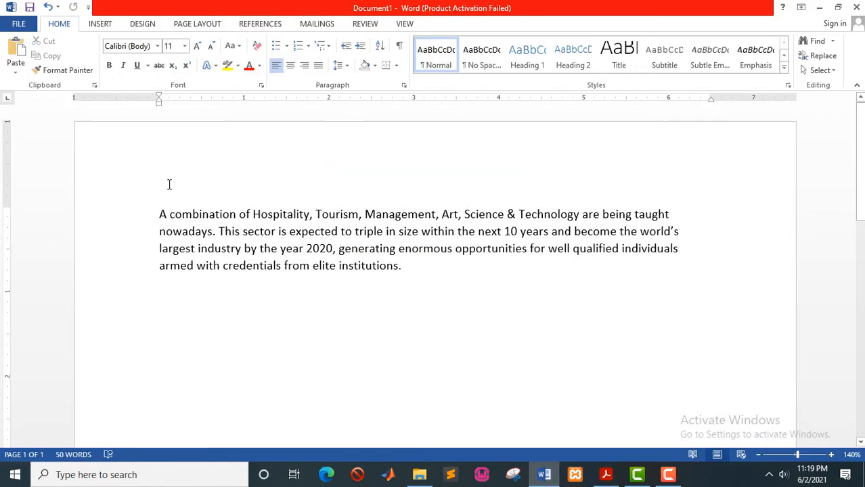
left_click(154, 178)
double_click(193, 174)
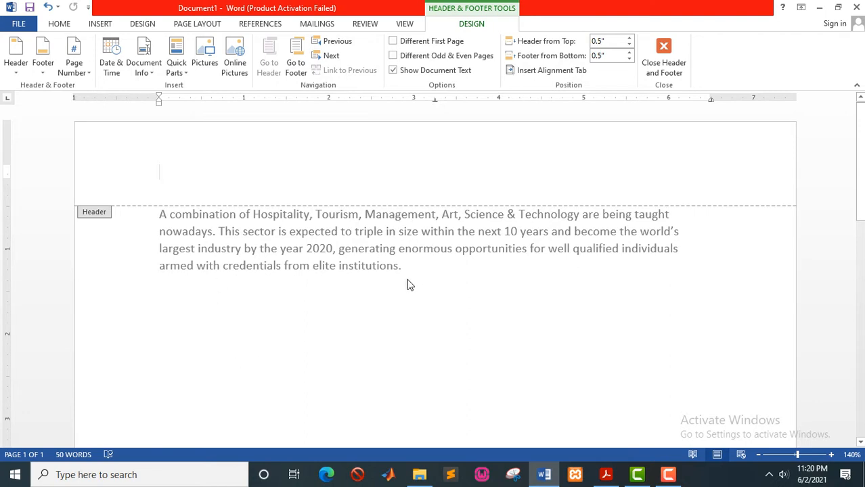
double_click(338, 326)
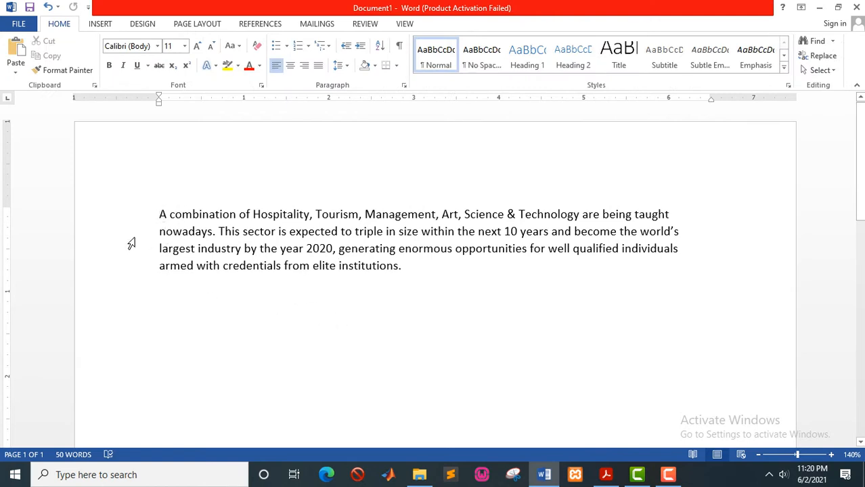
key("Return")
key("Return")
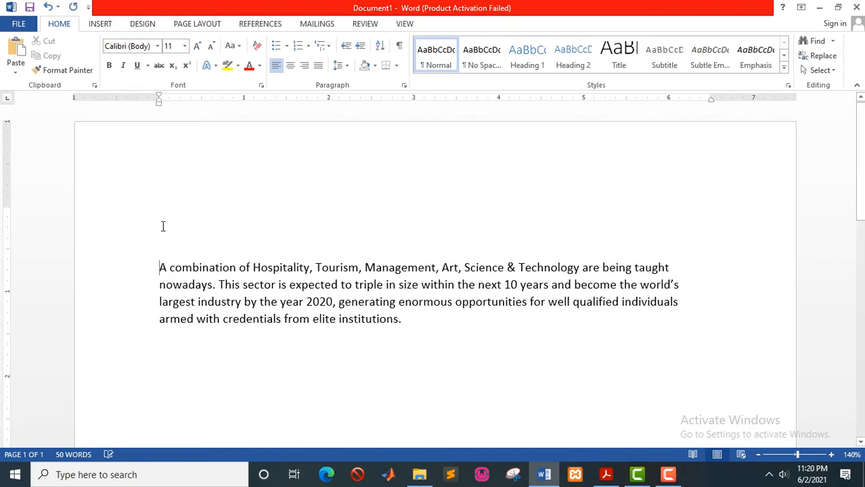
Type the title 'HOSPITALITY INDUSTRY' on the first blank line above the paragraph.
left_click(163, 225)
type("H")
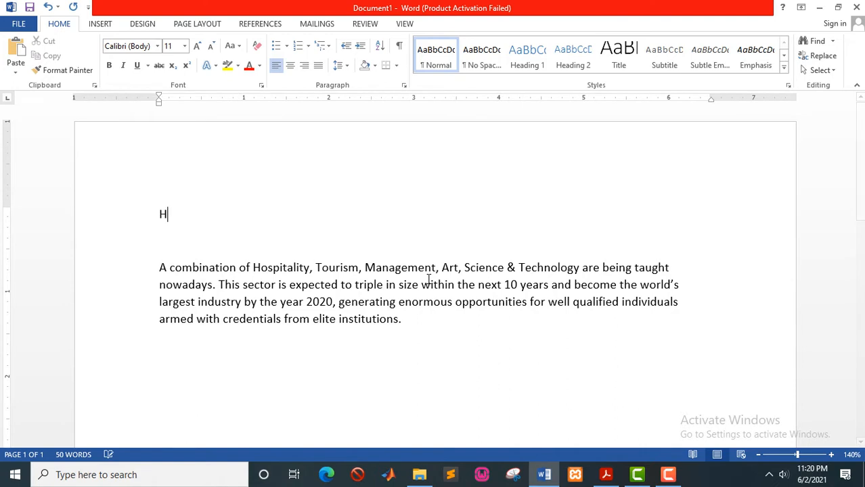
type("OSPIT")
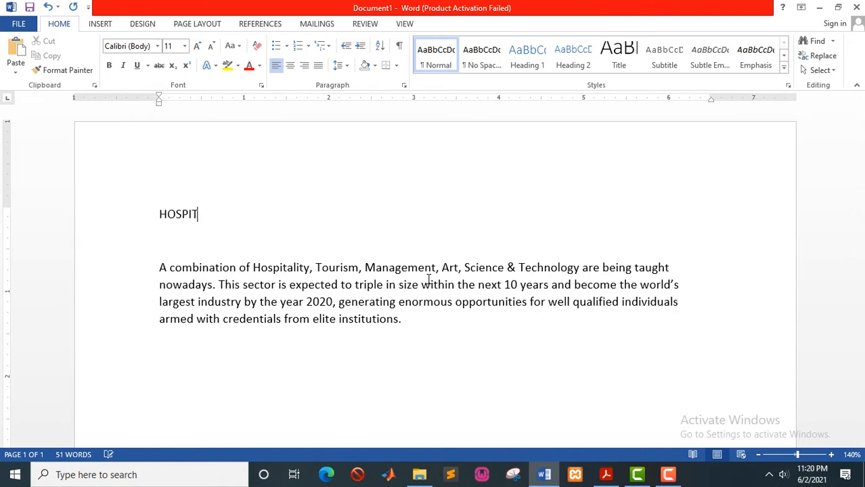
type("ALITY INDUSTRY")
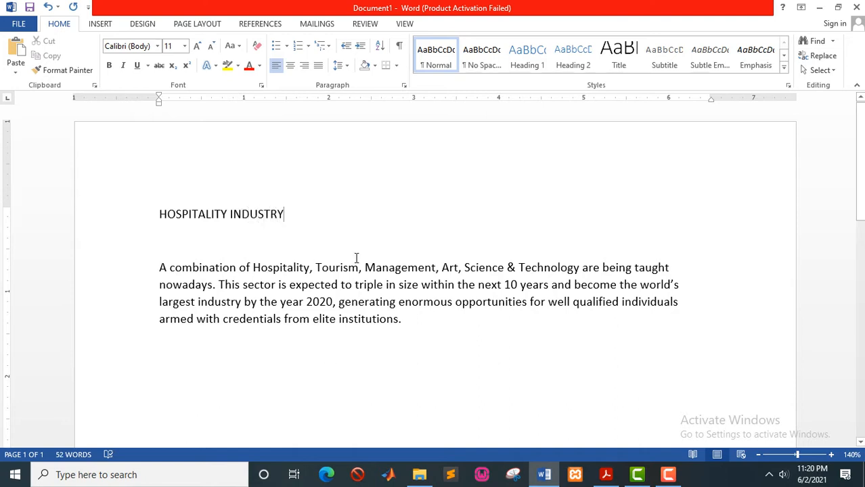
left_click_drag(296, 220, 205, 214)
left_click(256, 234)
key("alt+Tab")
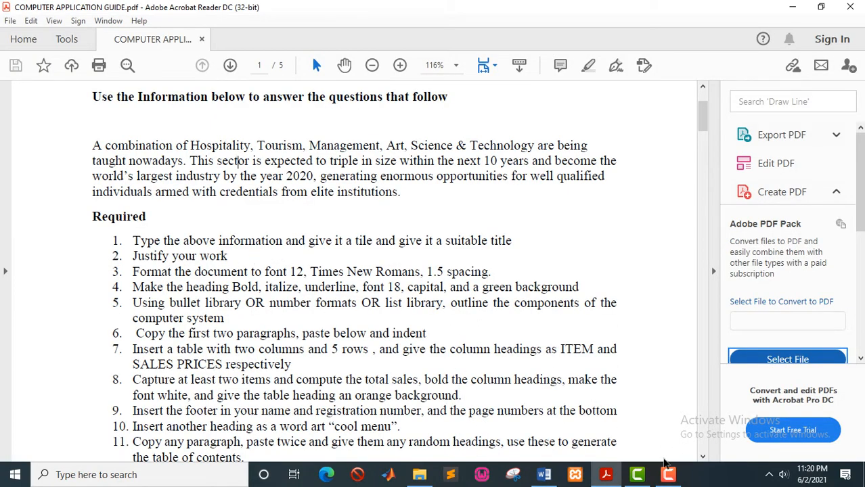
left_click(550, 475)
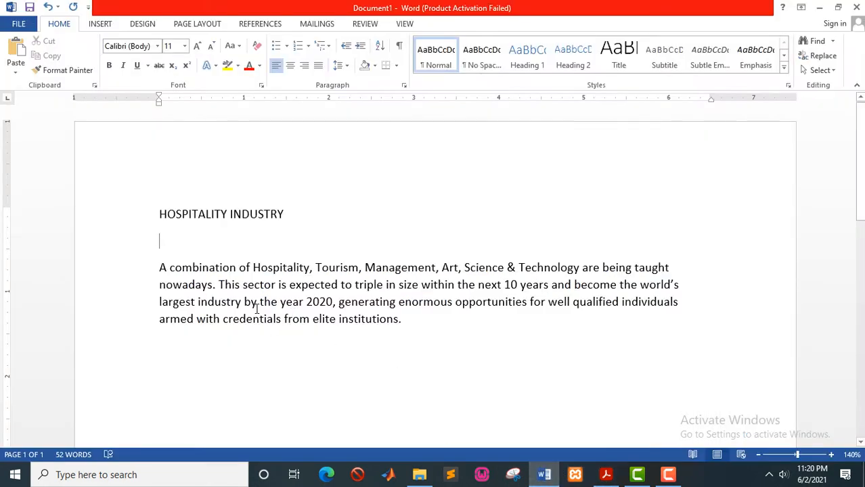
Justify the HOSPITALITY INDUSTRY heading and the paragraph below it.
key("ctrl+a")
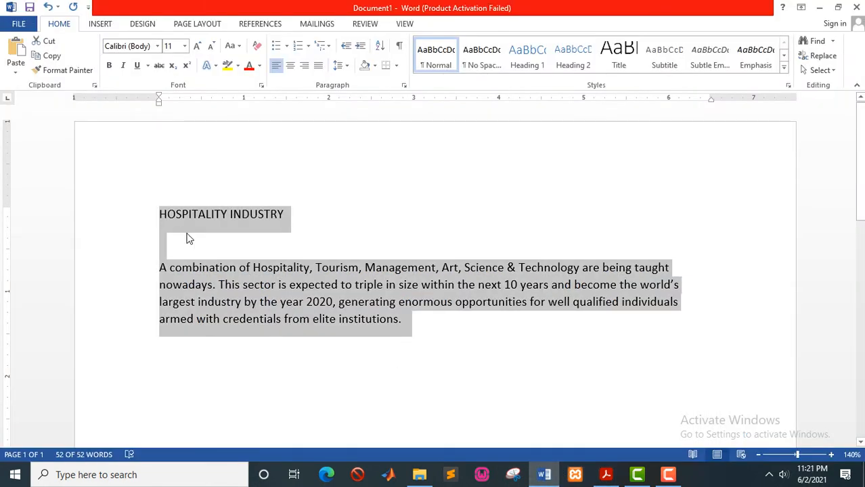
left_click(298, 304)
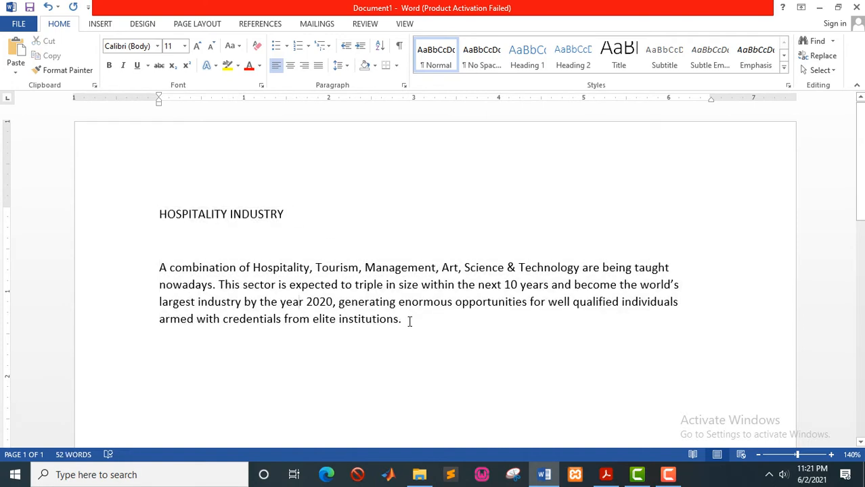
left_click_drag(406, 321, 186, 217)
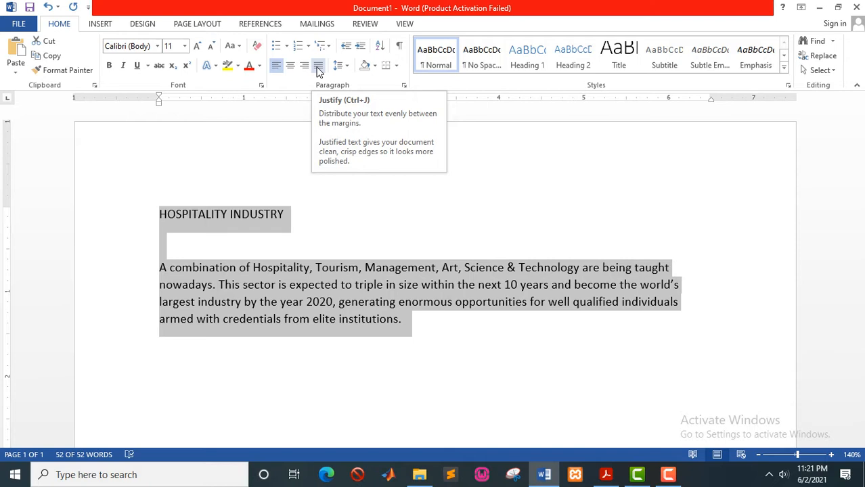
left_click(318, 67)
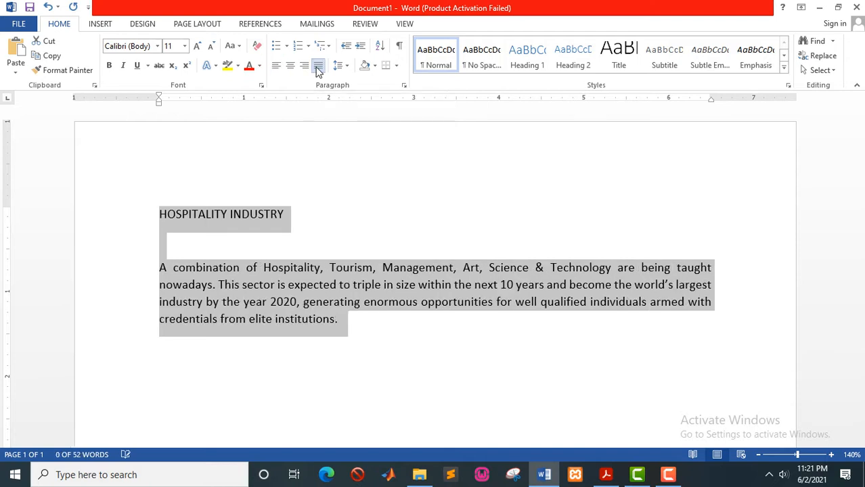
left_click(213, 268)
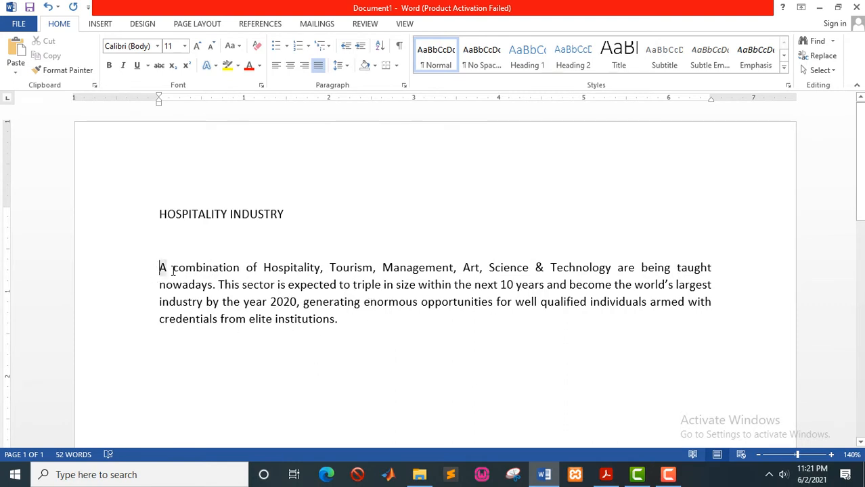
Check the PDF guide, then select all of the document's text in Word.
left_click_drag(160, 267, 344, 323)
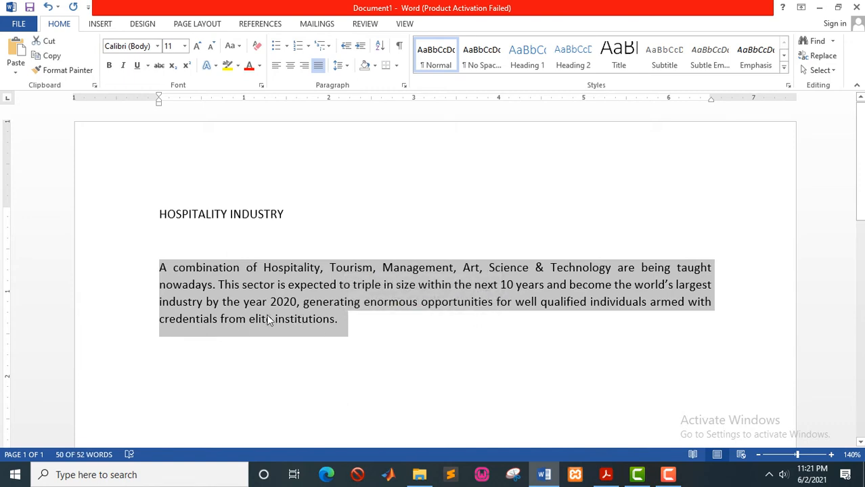
left_click(313, 289)
key("alt+Tab")
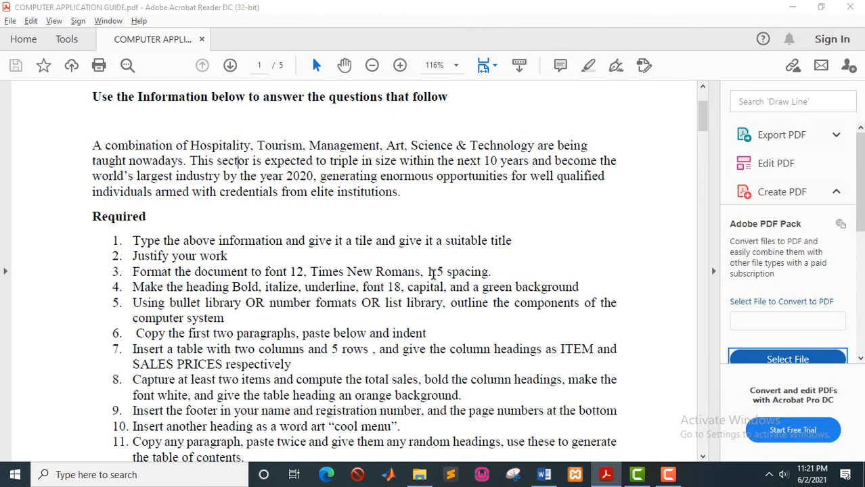
key("alt+Tab")
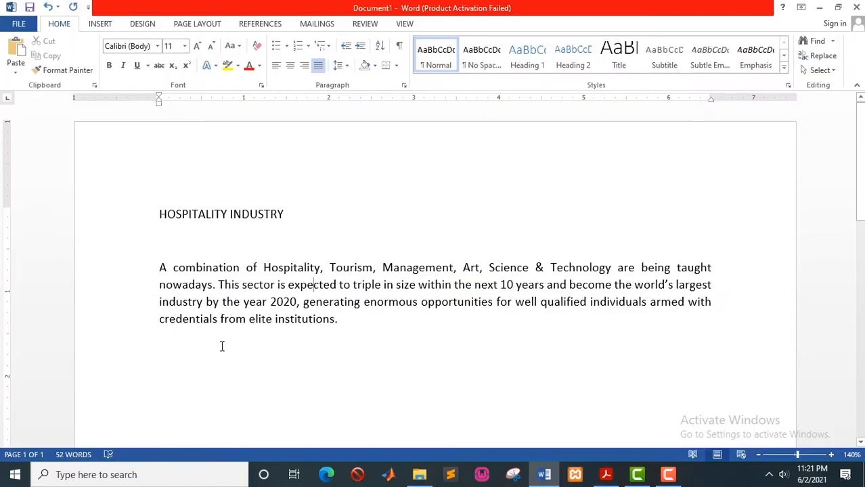
key("ctrl+a")
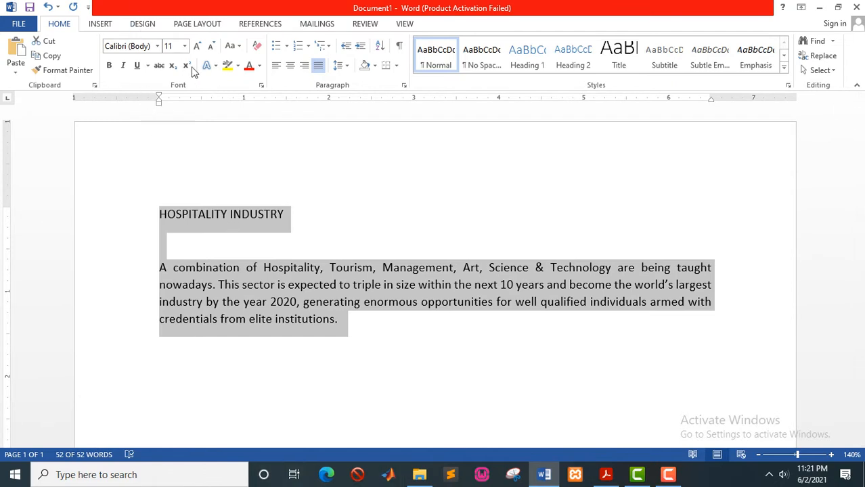
Format the selected text as Times New Roman, 12 pt, with 1.5 line spacing.
left_click(144, 46)
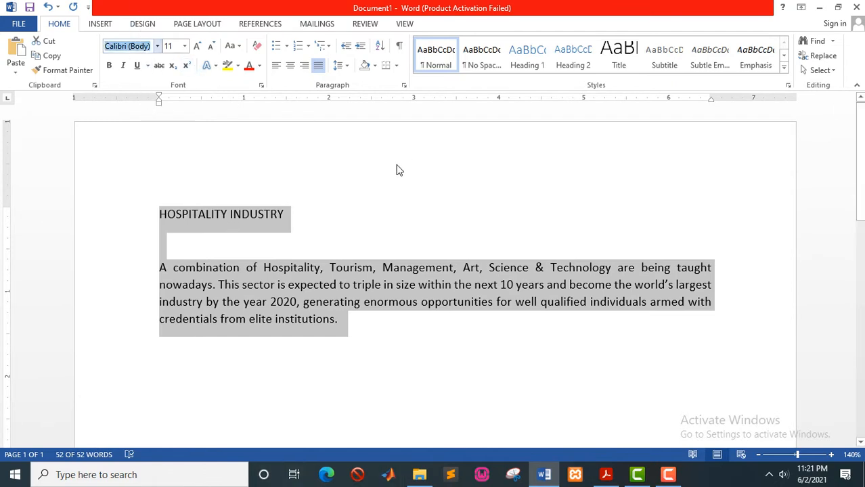
type("Times New Ro")
key("Return")
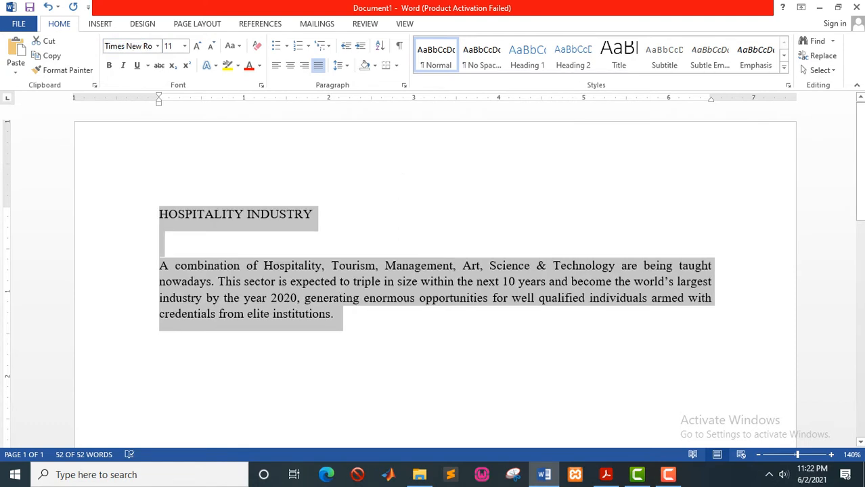
left_click(184, 47)
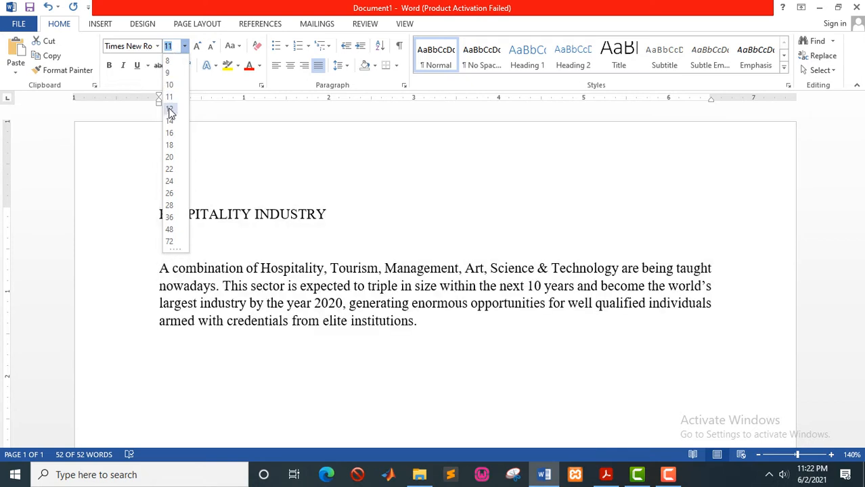
left_click(169, 112)
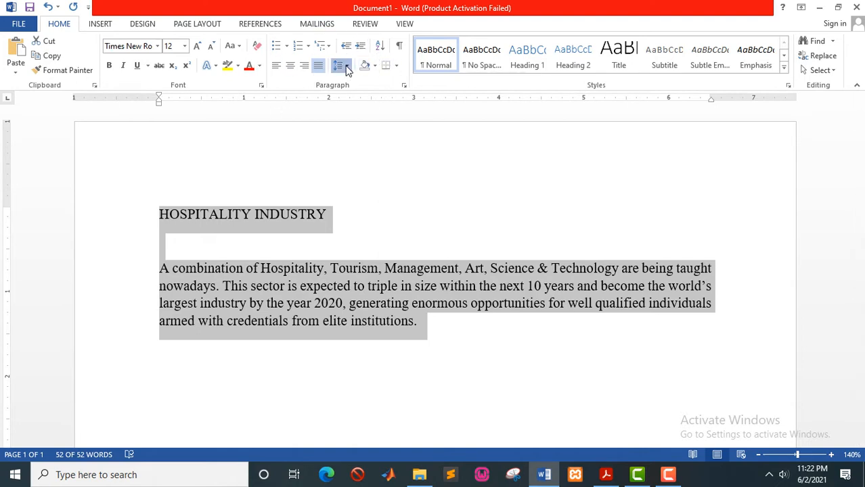
left_click(345, 66)
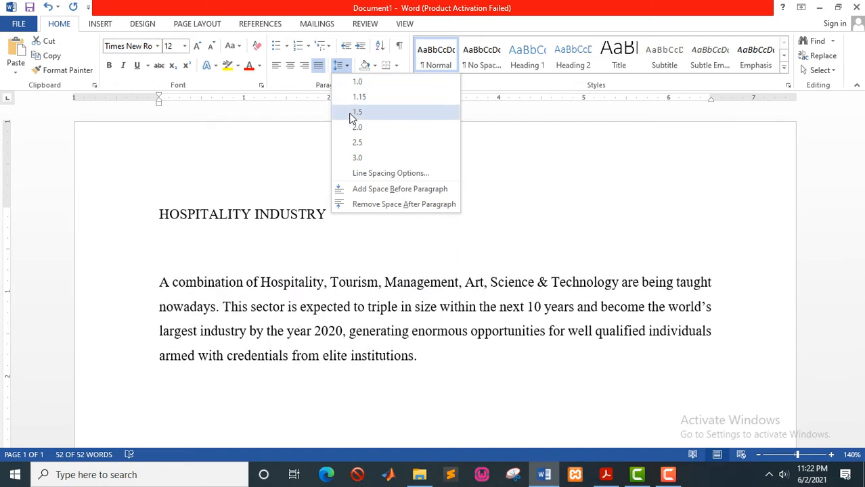
left_click(352, 113)
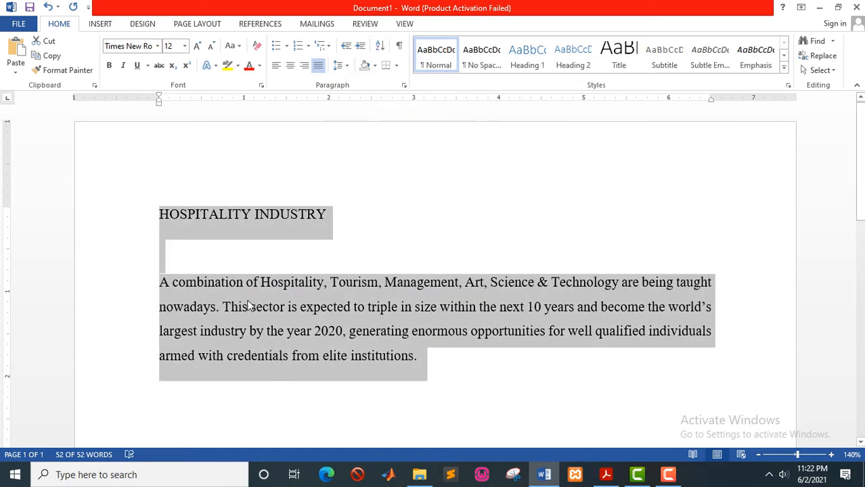
left_click(359, 336)
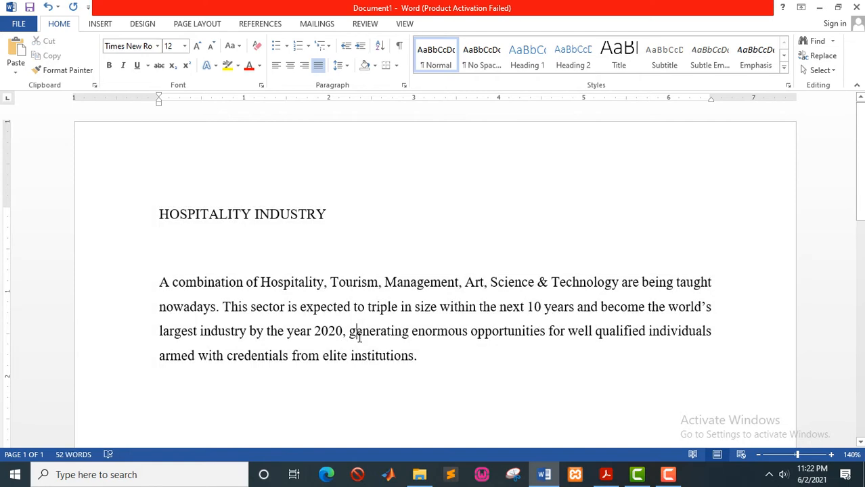
key("alt+Tab")
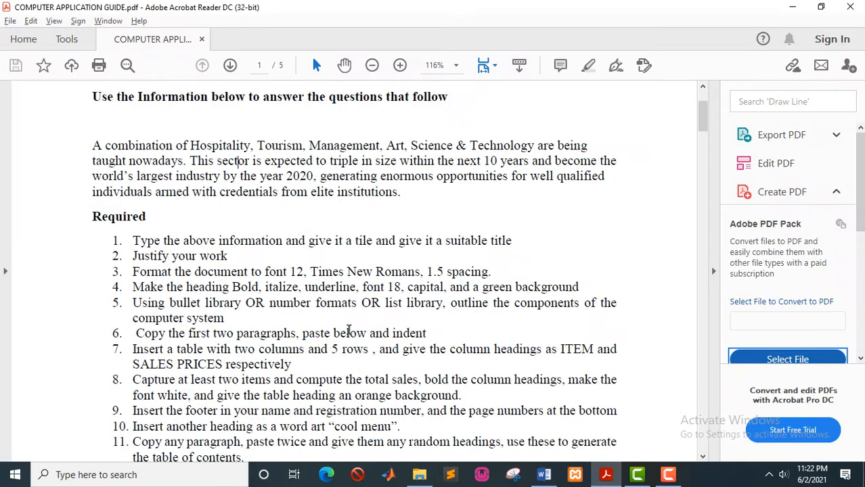
Read the PDF's next requirements, then select the HOSPITALITY INDUSTRY heading in Word.
scroll(301, 313, "down", 1)
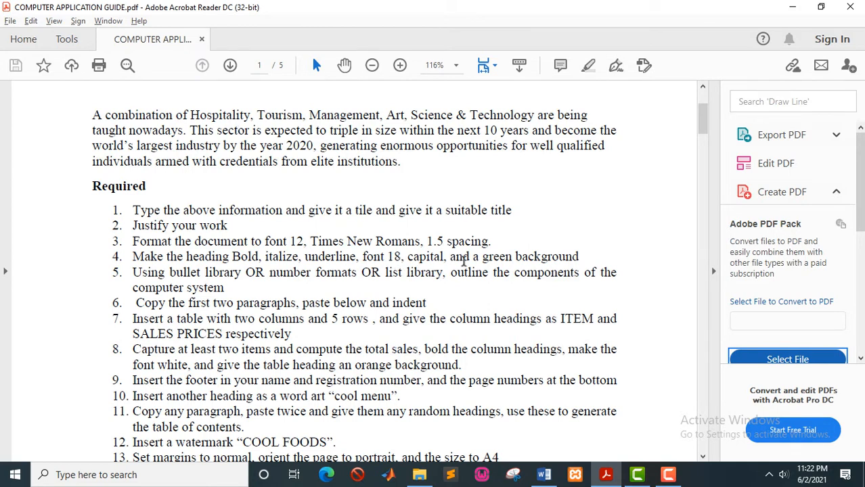
key("alt+Tab")
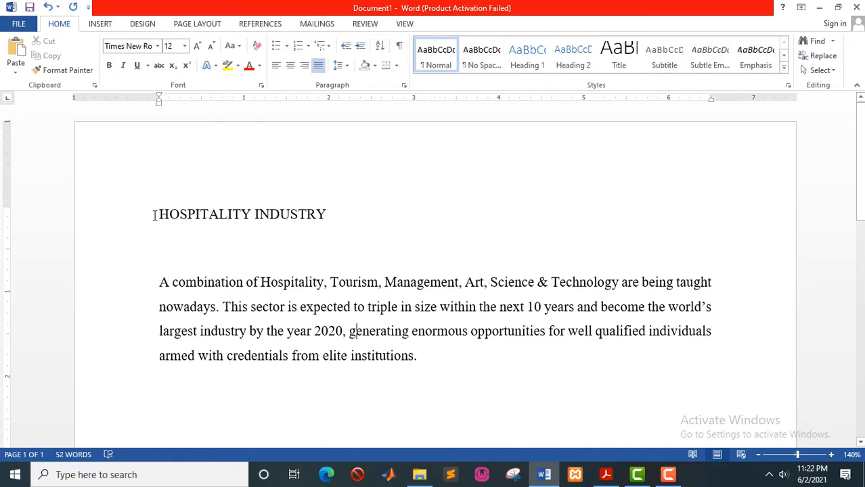
left_click_drag(155, 215, 329, 228)
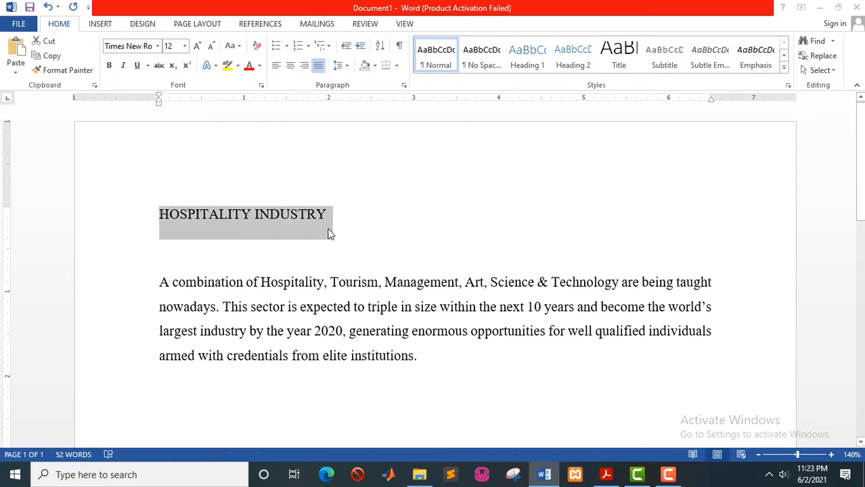
Make the HOSPITALITY INDUSTRY heading bold, italic and underlined.
key("alt+Tab")
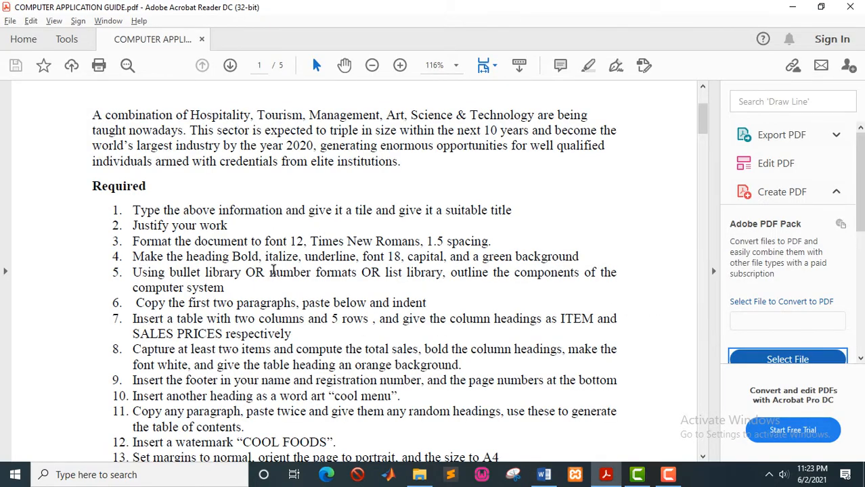
key("alt+Tab")
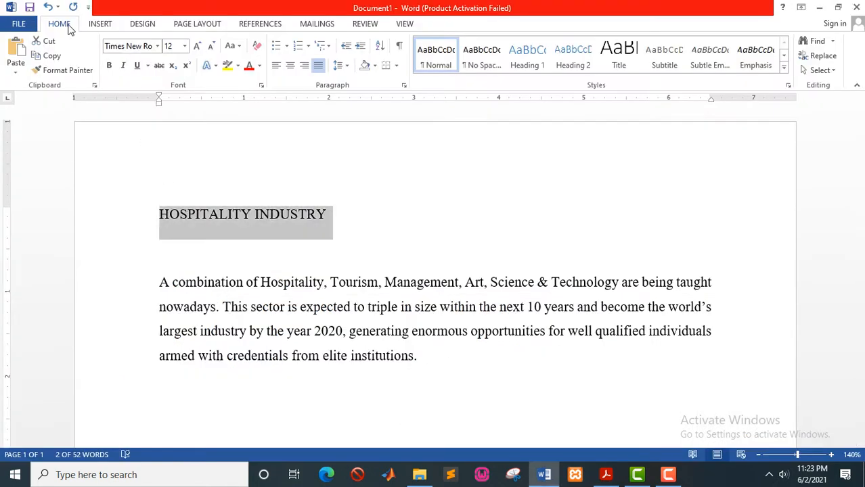
left_click(109, 67)
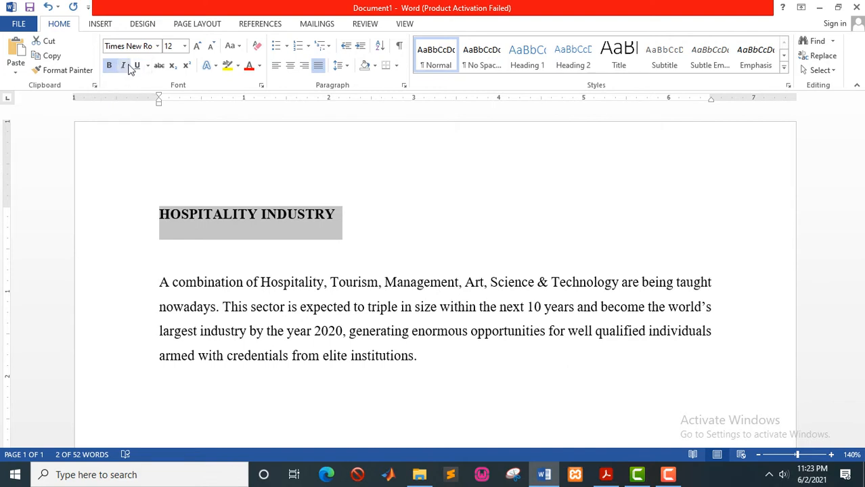
left_click(123, 68)
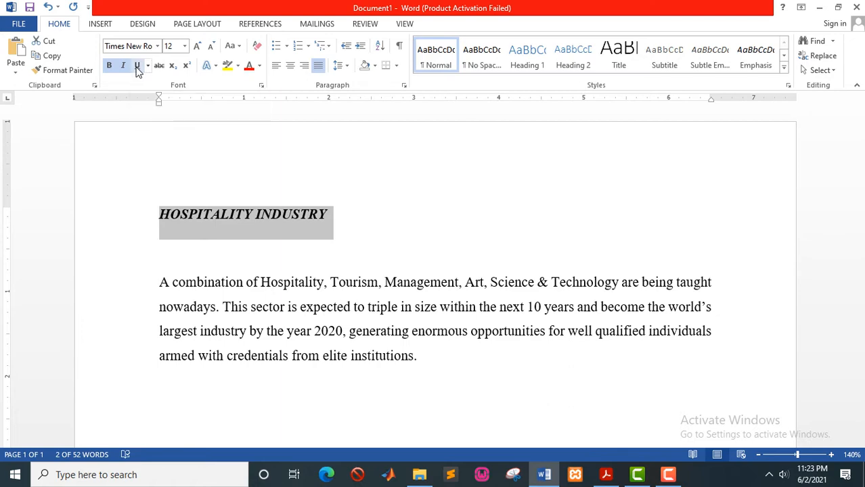
left_click(137, 67)
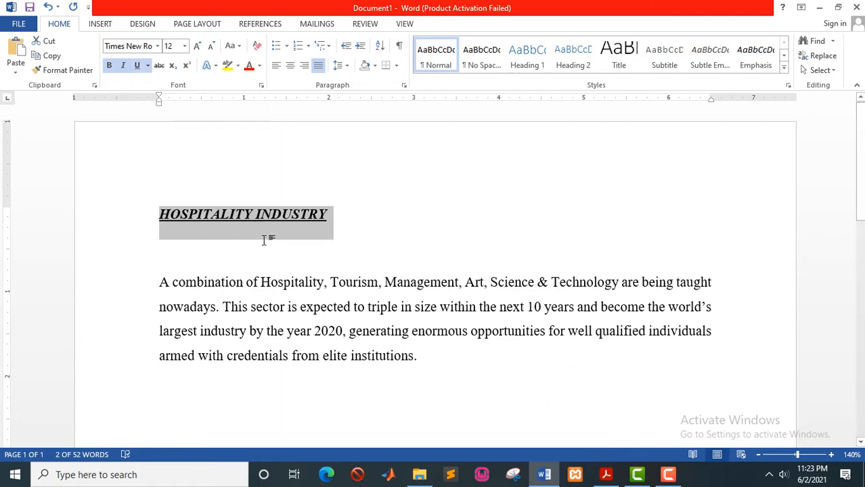
Enlarge the heading to 18 pt and give it green shading.
key("alt+Tab")
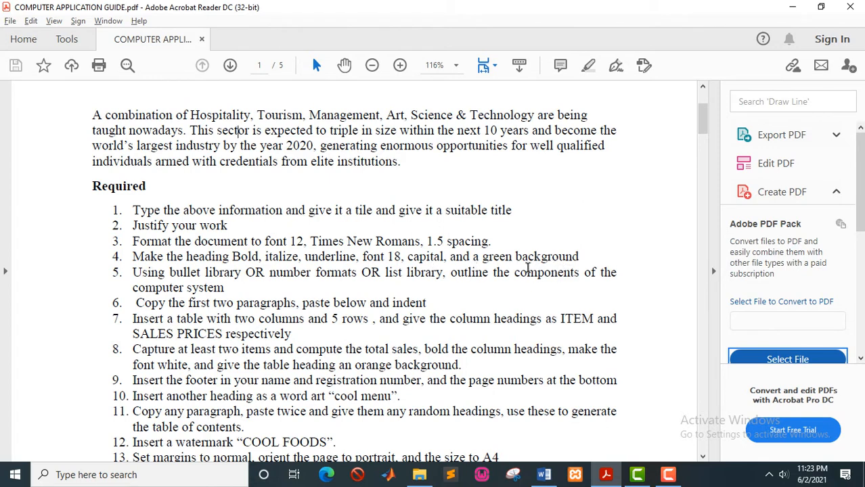
key("alt+Tab")
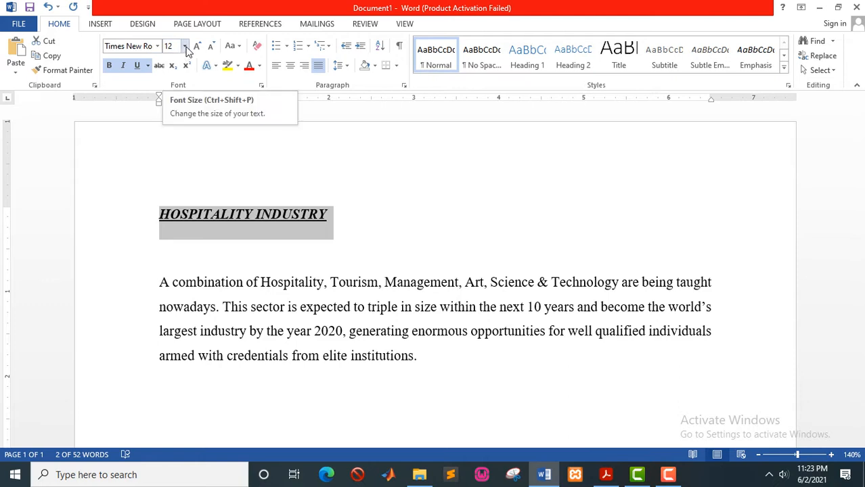
left_click(184, 46)
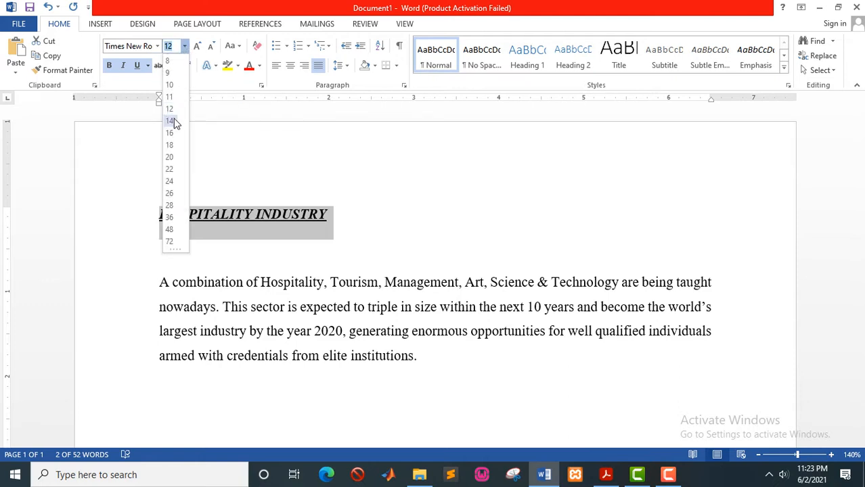
left_click(170, 145)
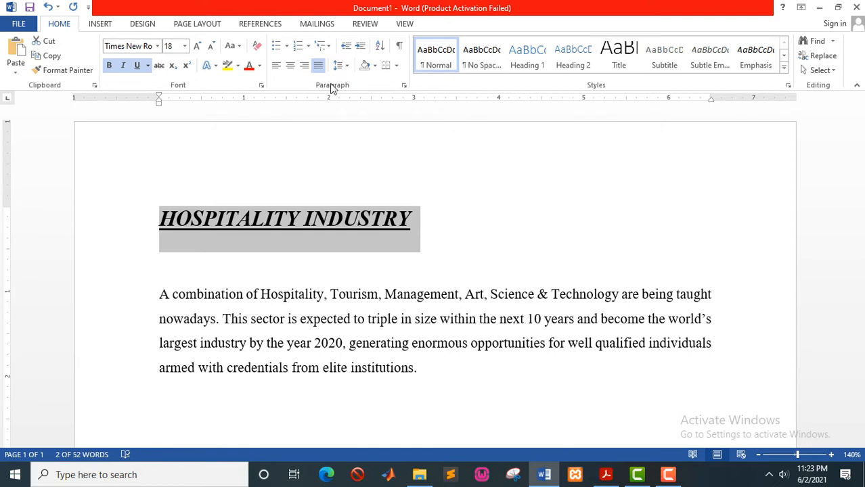
left_click(376, 65)
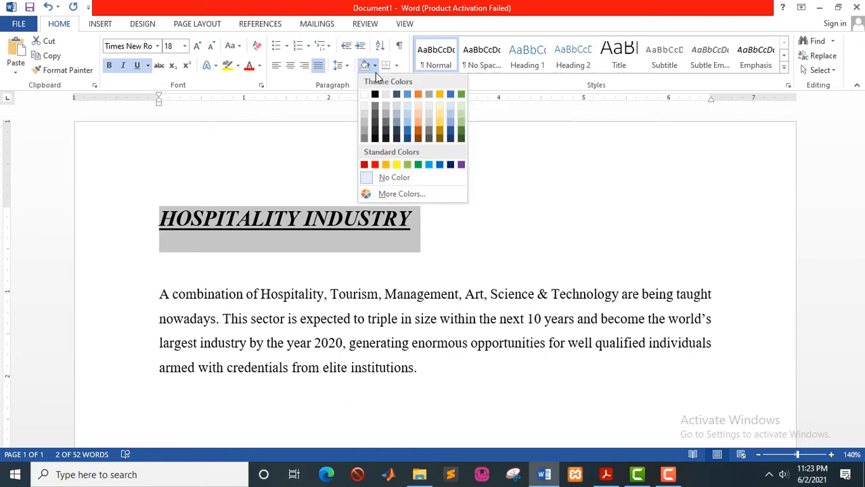
left_click(421, 167)
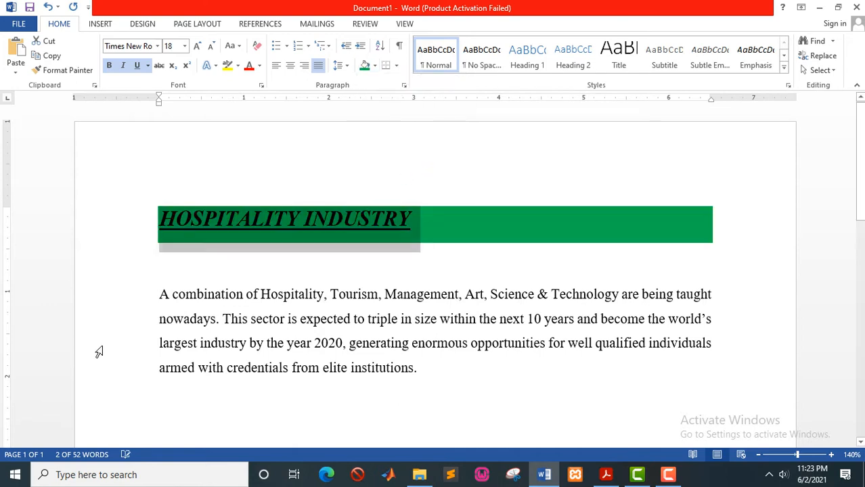
left_click(260, 274)
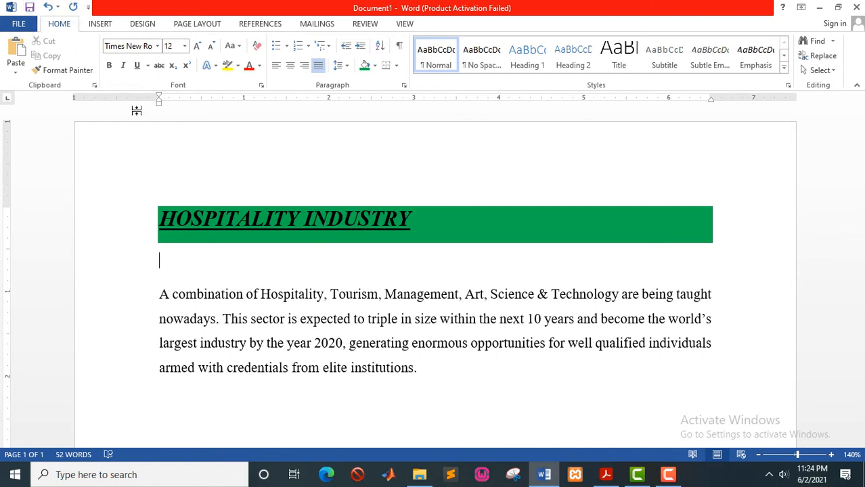
Open the Save As options and cancel without saving the document.
key("ctrl+s")
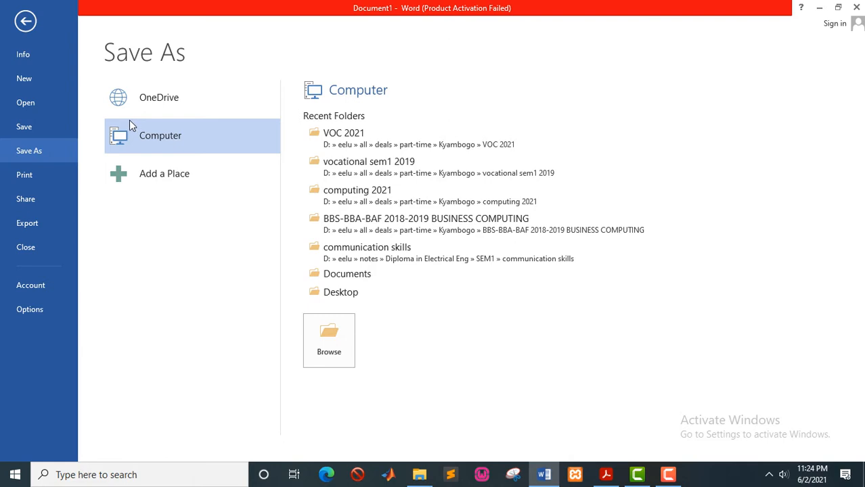
key("Escape")
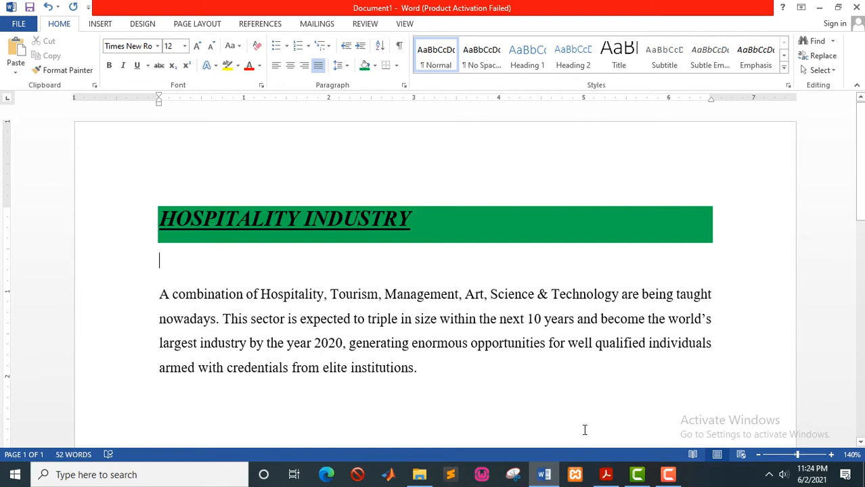
key("alt+Tab")
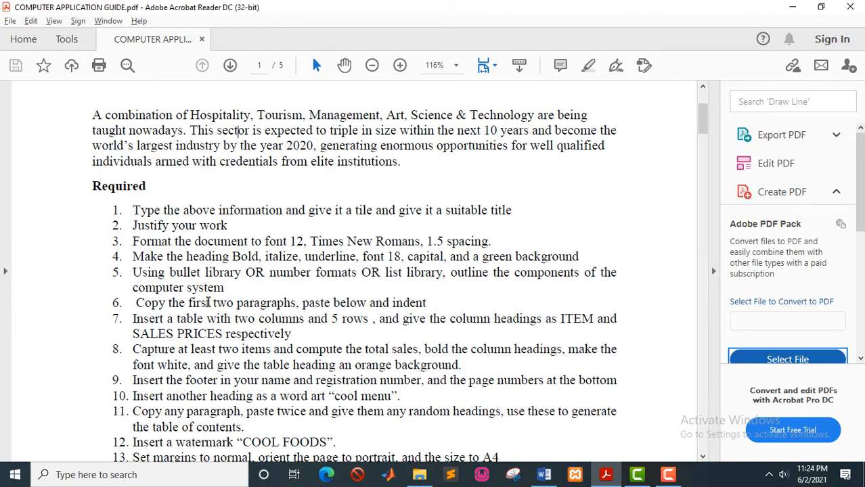
Below the hospitality paragraph, add the all-capitals heading COMPONENTS OF A COMPUTER SYSTEM on a new line.
key("alt+Tab")
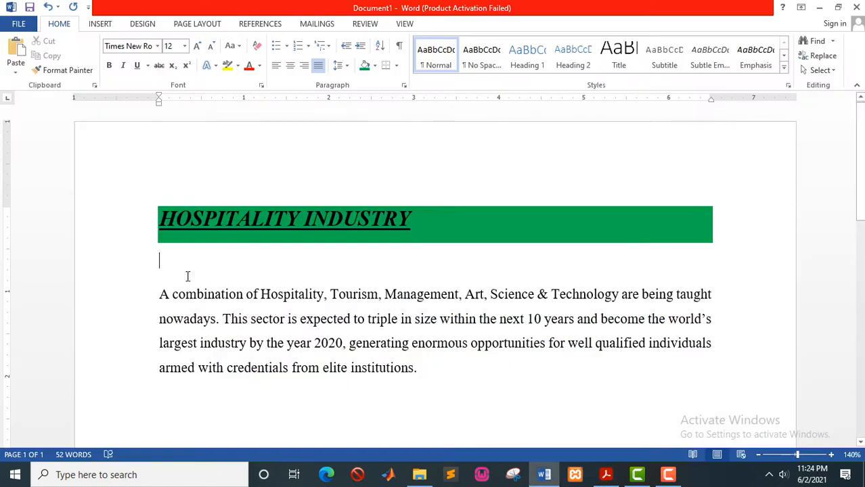
scroll(187, 276, "down", 3)
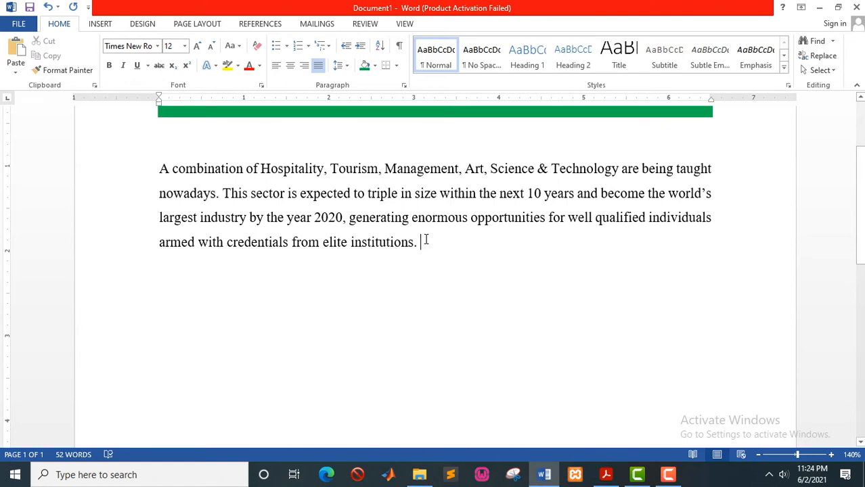
key("Return")
type("com")
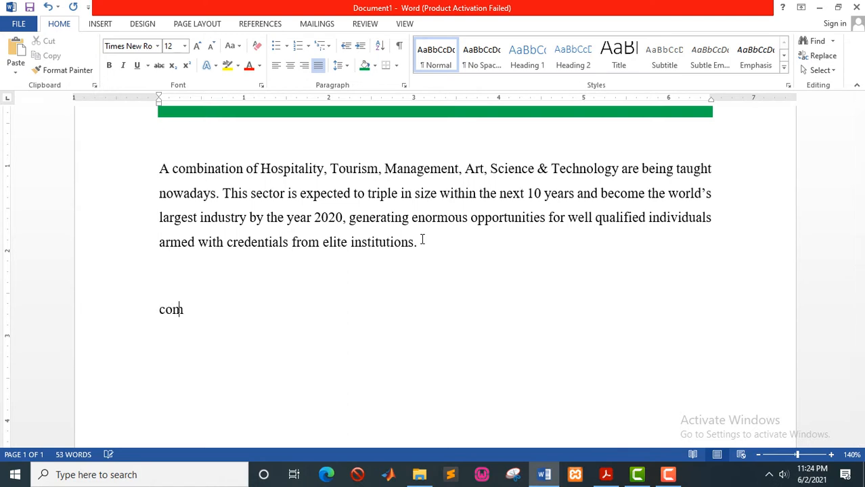
key("BackSpace")
key("BackSpace")
key("BackSpace")
type("COMPONENTS ")
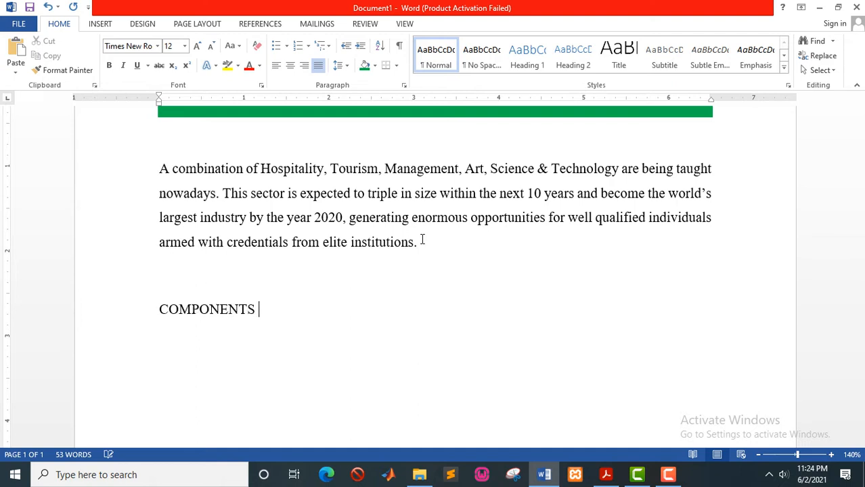
type("OF A COMPUT")
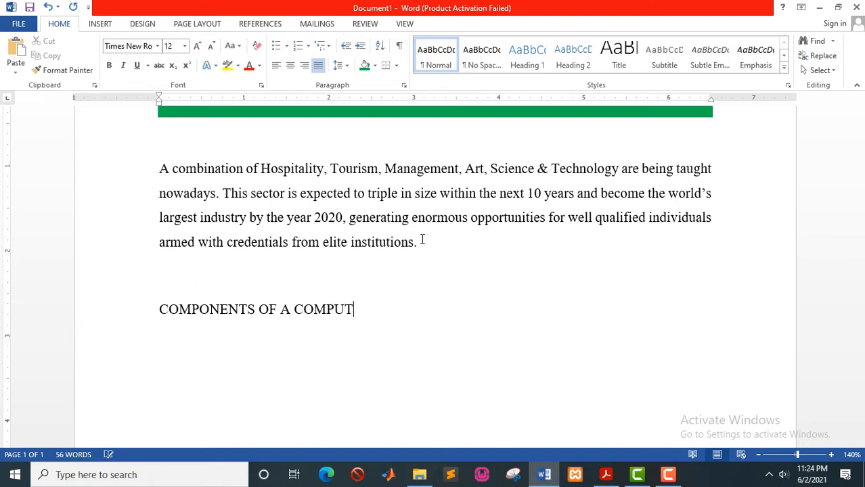
type("ER SYSTE")
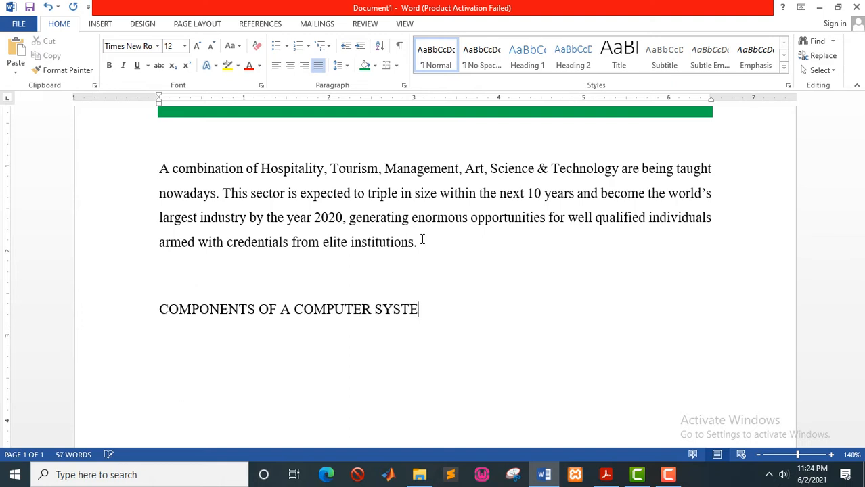
type("M")
Start an arrow-bulleted list on the empty line below the heading.
left_click(287, 46)
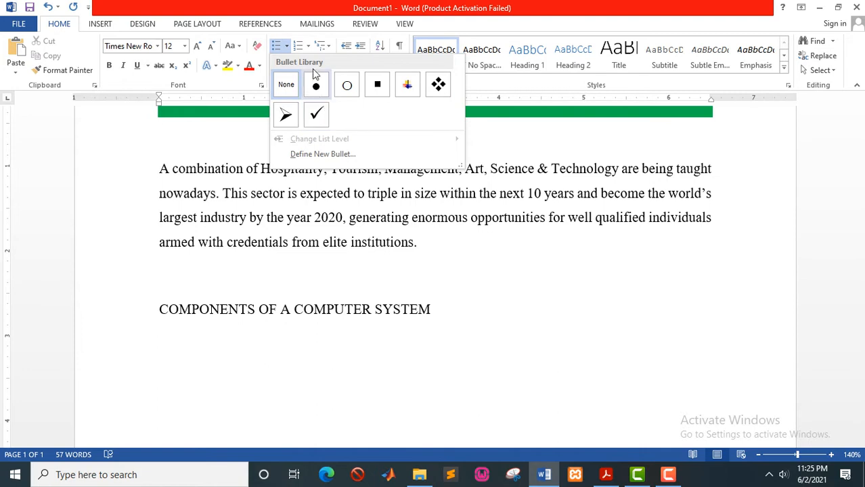
left_click(311, 49)
left_click(311, 48)
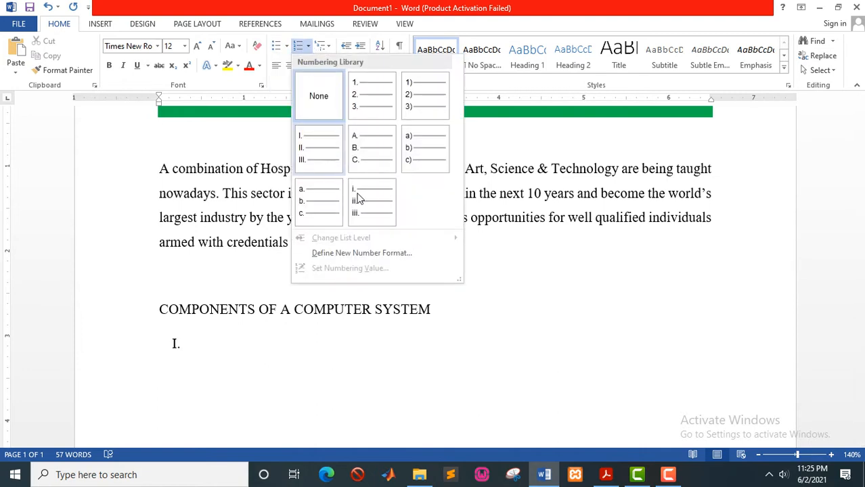
left_click(287, 46)
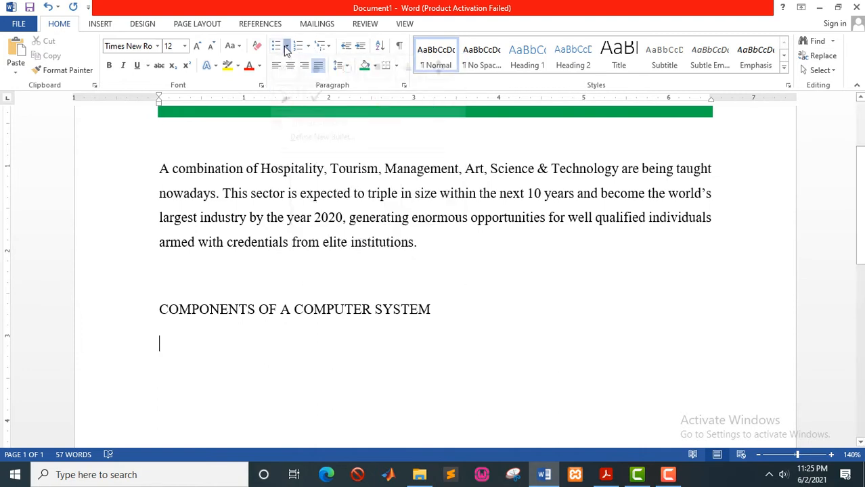
left_click(287, 46)
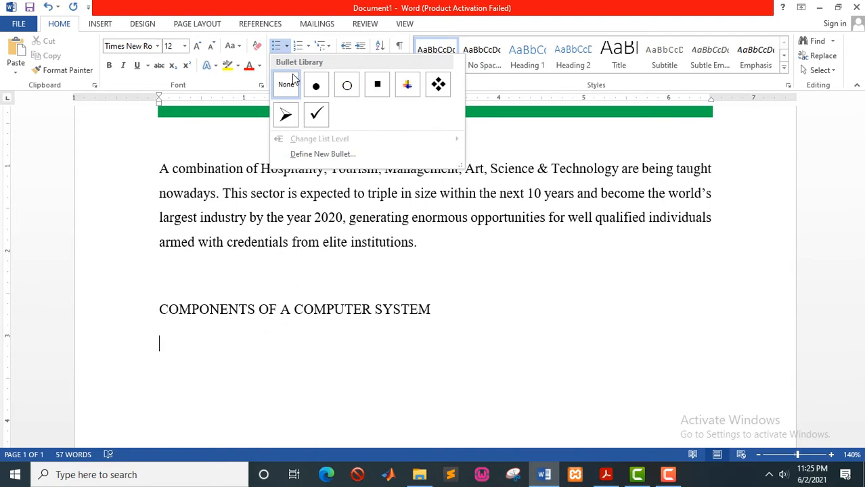
left_click(284, 115)
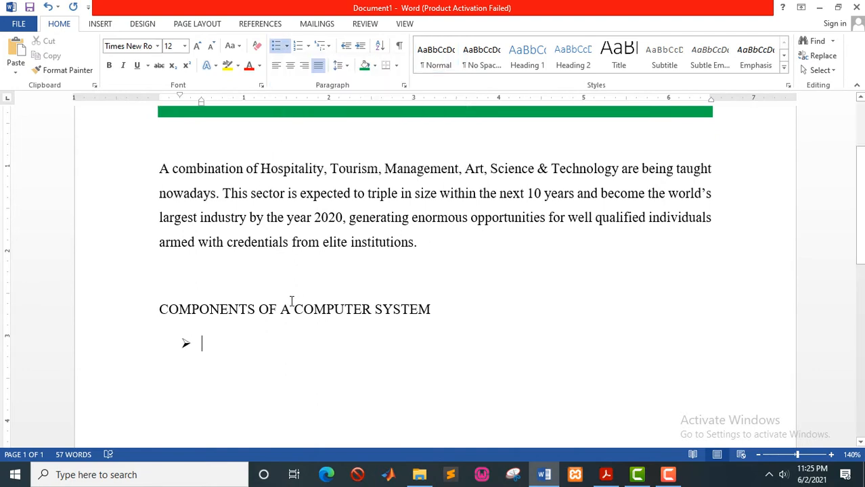
Enter the bullet items Hardware component and Software component, then end the list.
type("hARDWAR")
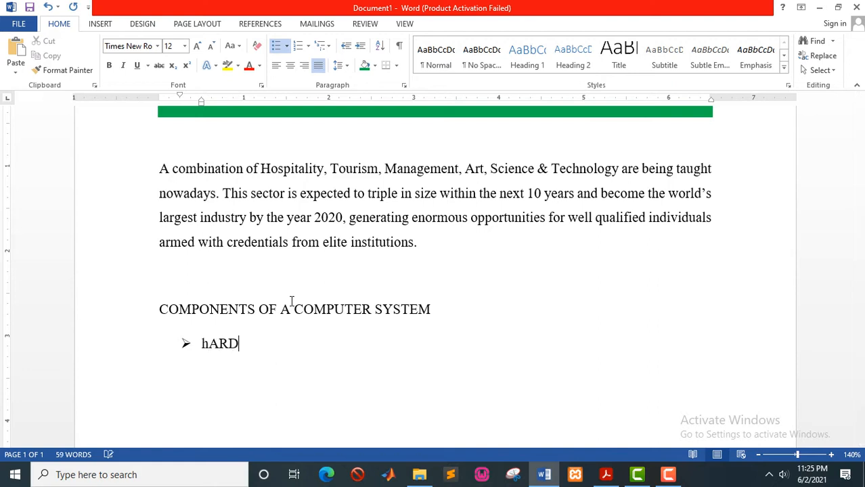
key("BackSpace")
key("BackSpace")
key("BackSpace")
key("BackSpace")
key("BackSpace")
type("D")
key("BackSpace")
type("ar")
key("BackSpace")
key("BackSpace")
type("rdware ")
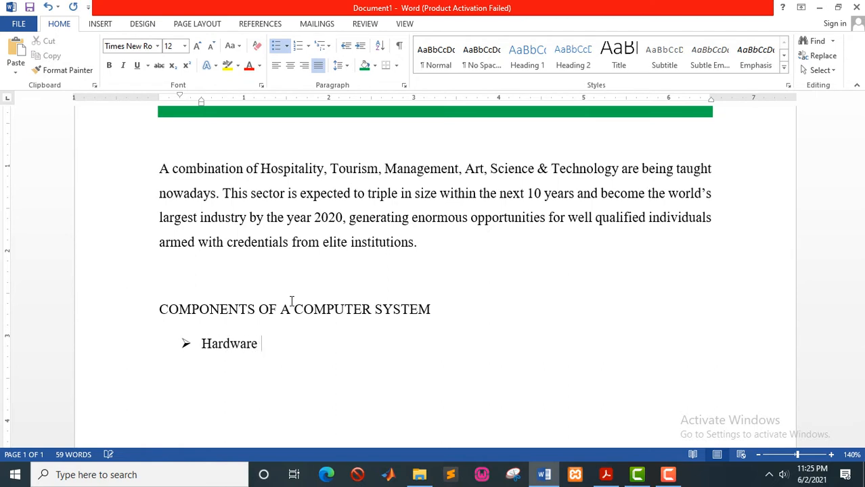
type("component")
key("Return")
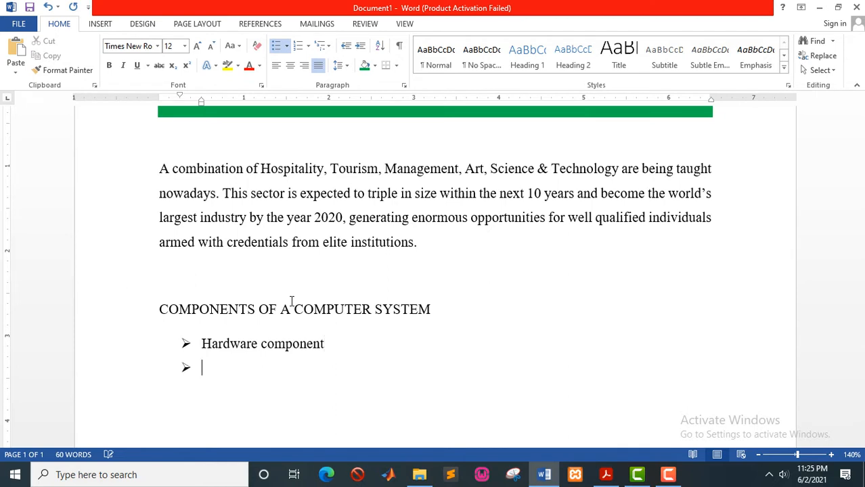
type("software co")
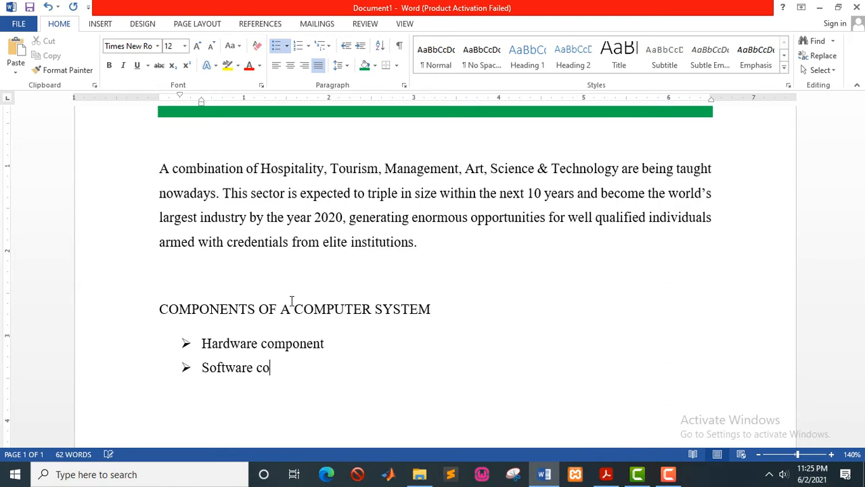
type("mponent")
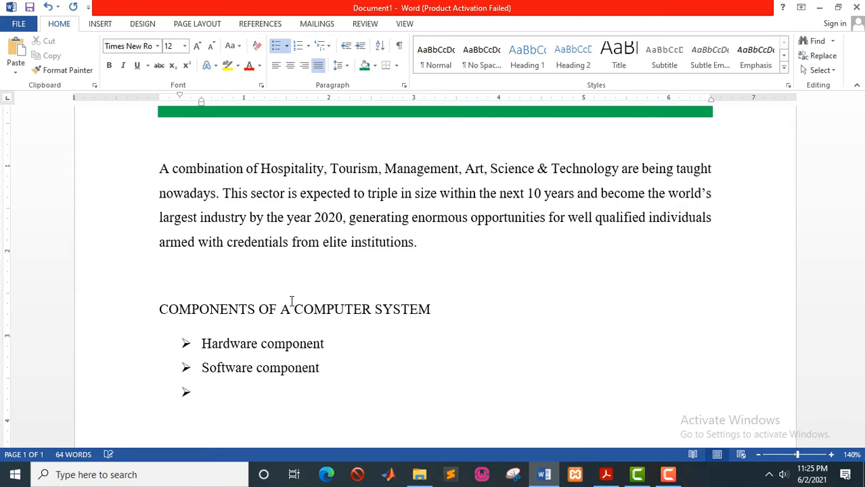
key("BackSpace")
key("BackSpace")
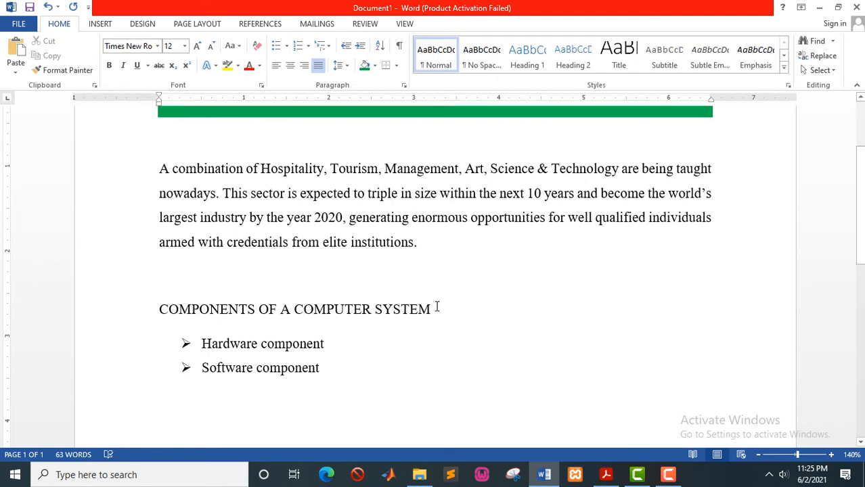
Make the COMPONENTS OF A COMPUTER SYSTEM heading bold.
left_click_drag(436, 306, 160, 308)
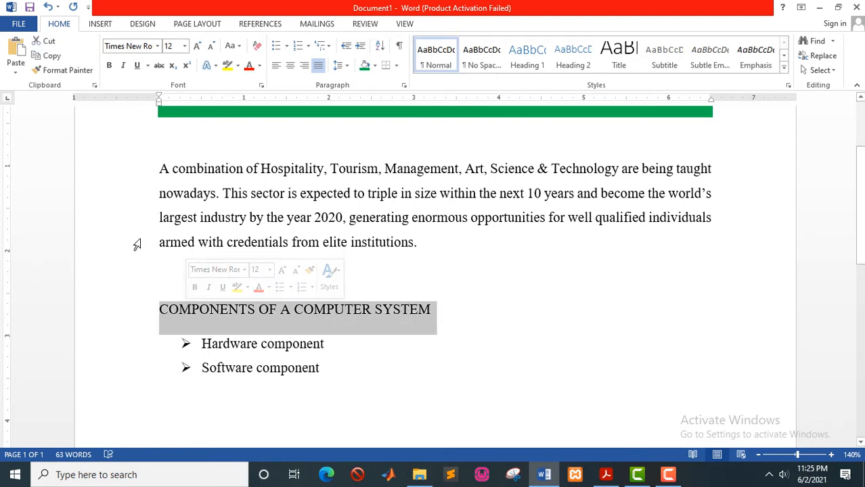
left_click(108, 65)
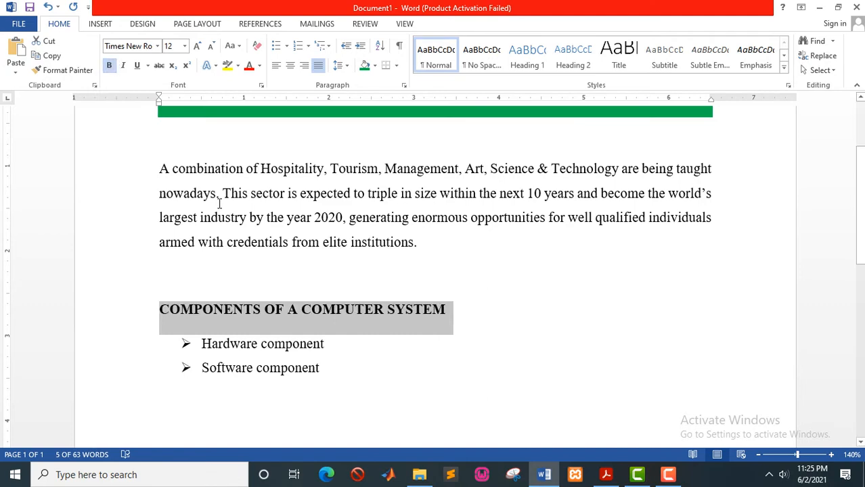
key("alt+Tab")
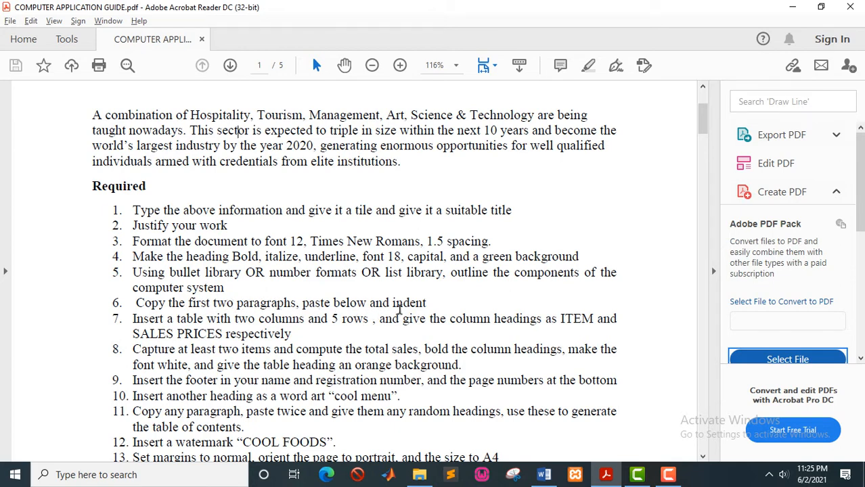
key("alt+Tab")
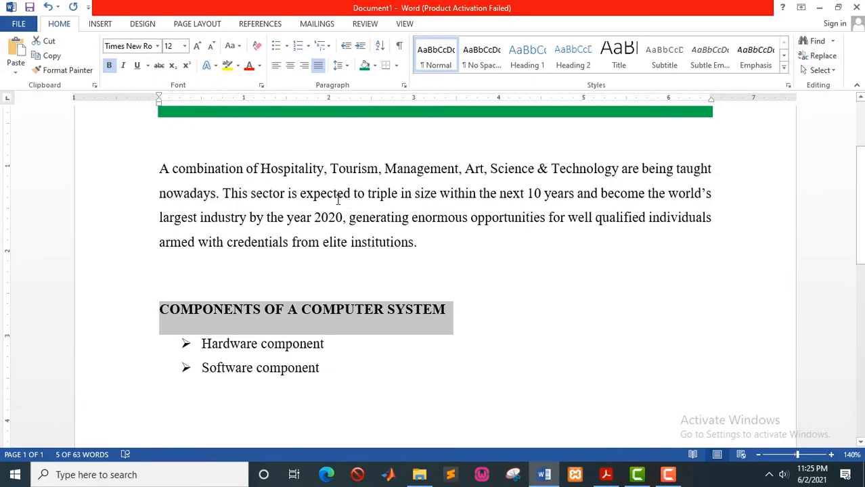
Copy the opening paragraph below the bullet list as a plain, unbulleted, unindented paragraph.
left_click_drag(160, 170, 505, 241)
key("ctrl+c")
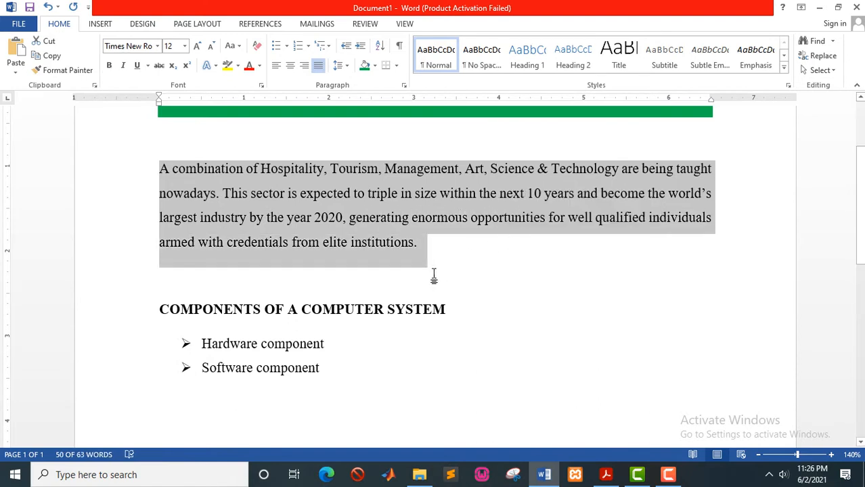
scroll(419, 277, "down", 4)
left_click(186, 210)
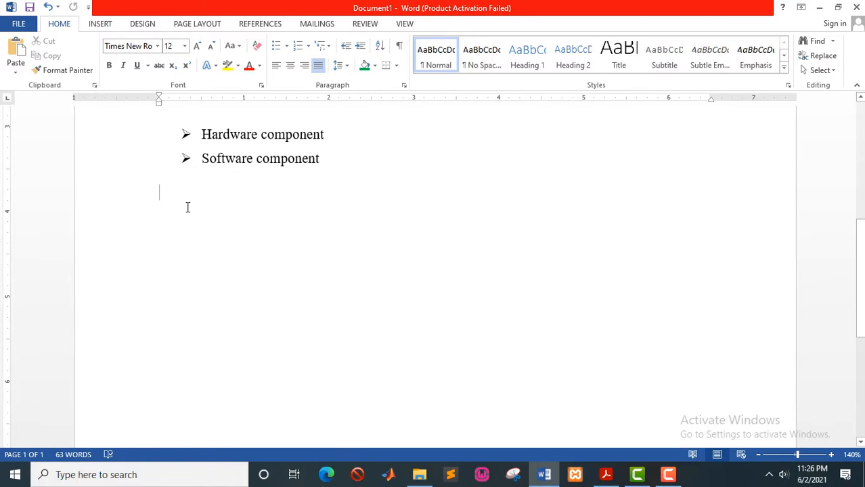
key("ctrl+v")
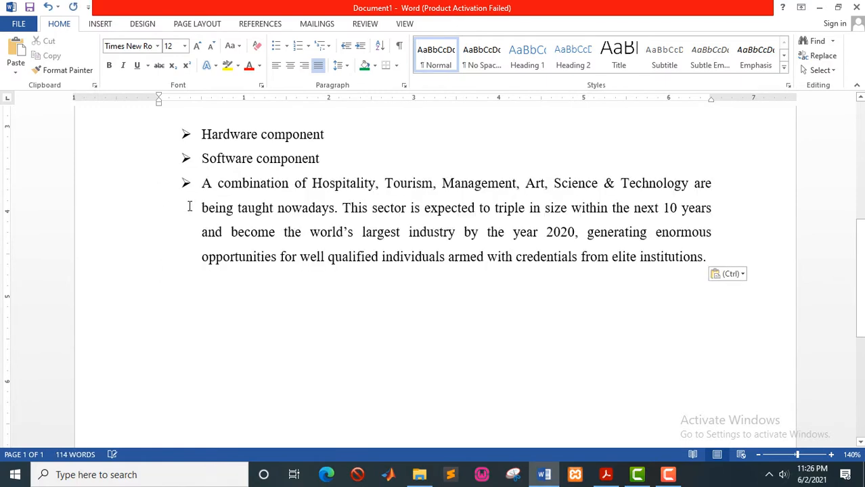
left_click(204, 195)
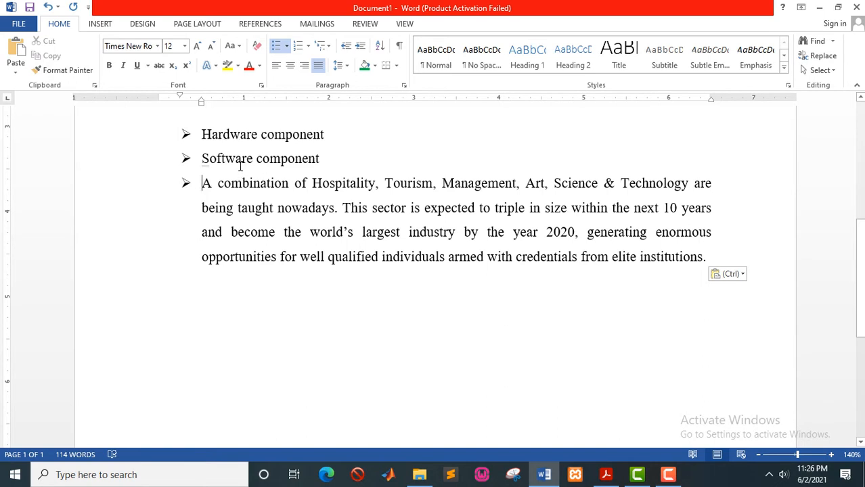
scroll(240, 167, "up", 1)
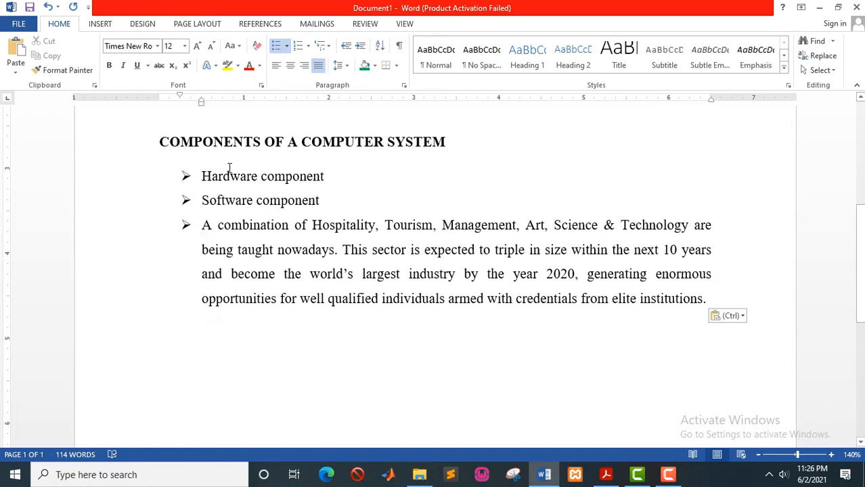
key("BackSpace")
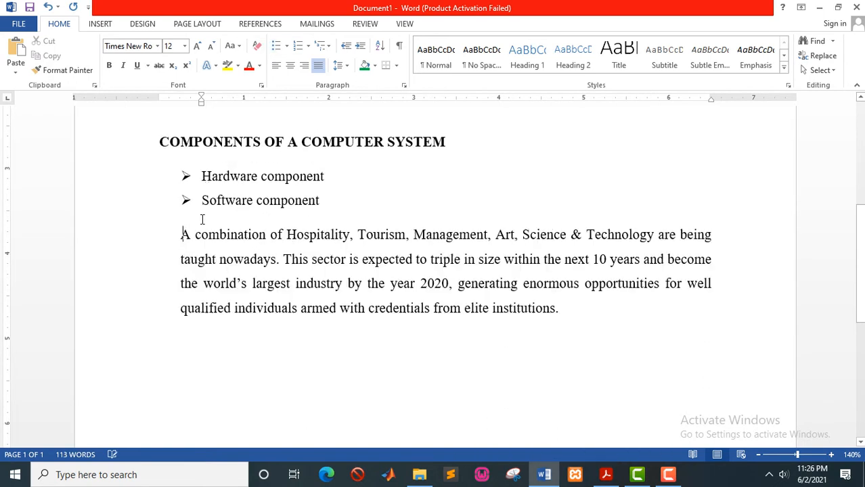
key("BackSpace")
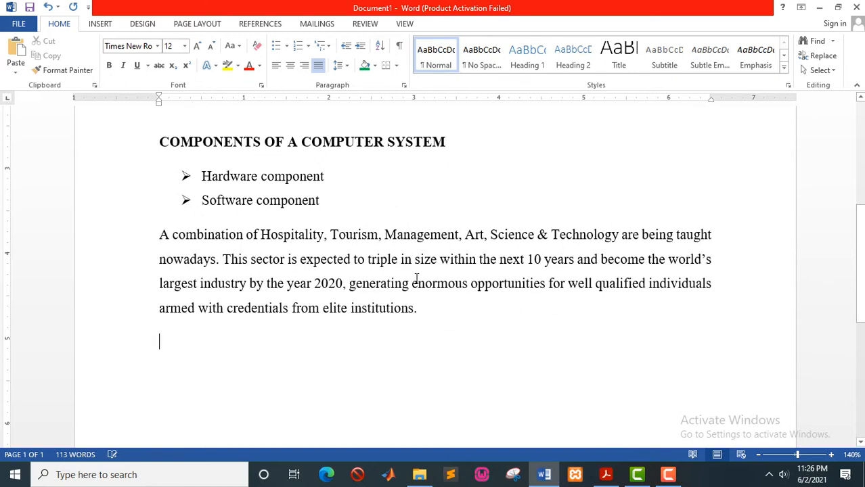
Paste a second copy of the opening paragraph beneath the first.
key("ctrl+v")
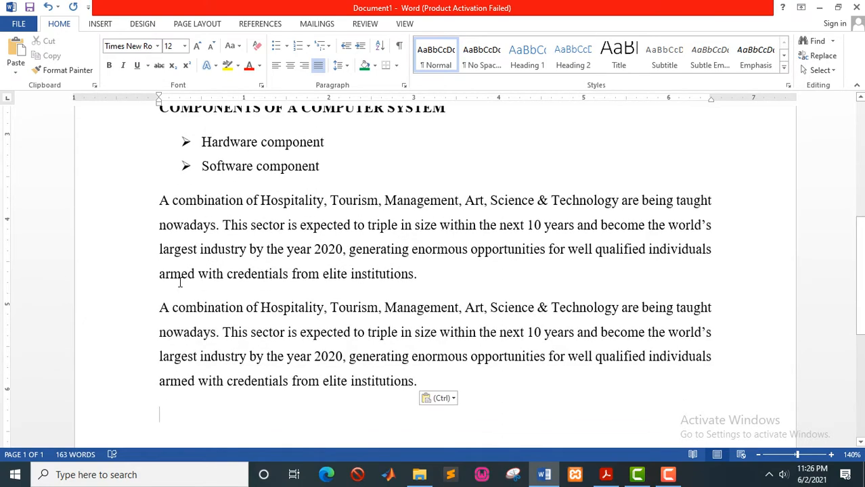
scroll(180, 283, "up", 1)
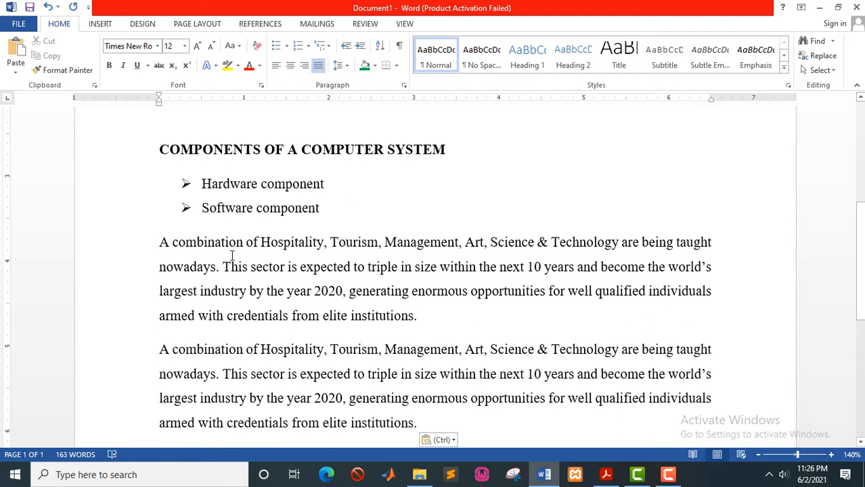
left_click(160, 242)
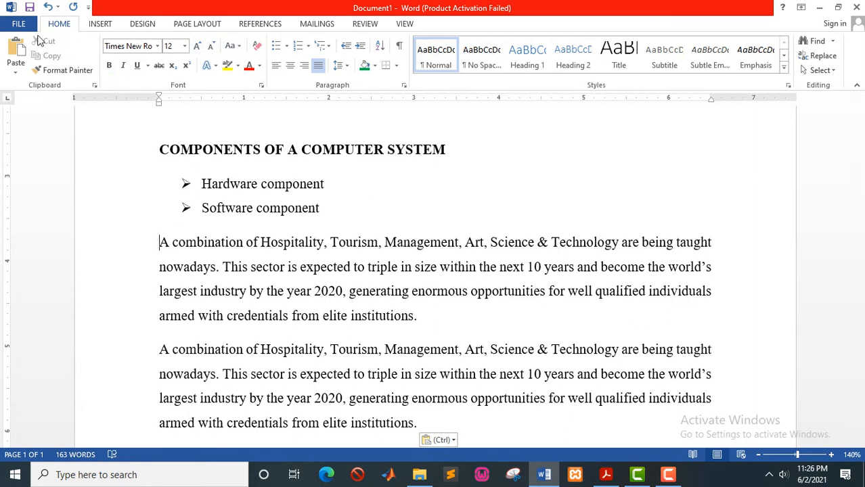
Indent both copied 'A combination…' paragraphs to 1 inch with Increase Indent.
left_click(360, 52)
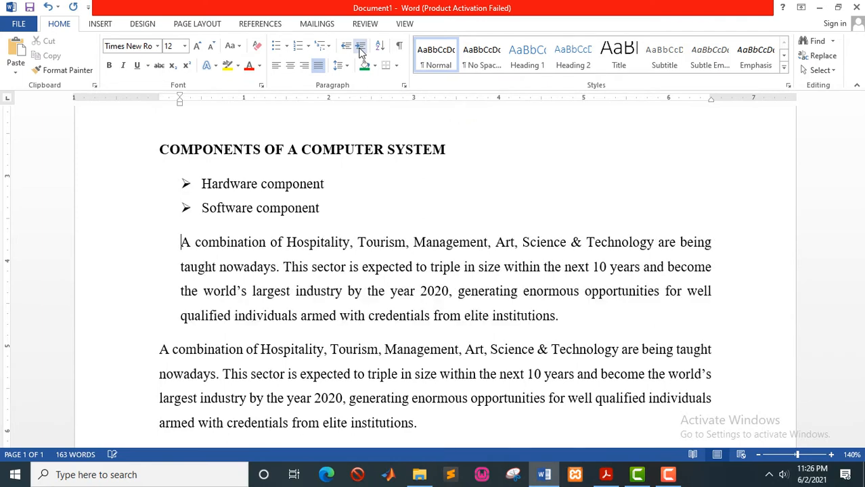
left_click(361, 52)
left_click(361, 53)
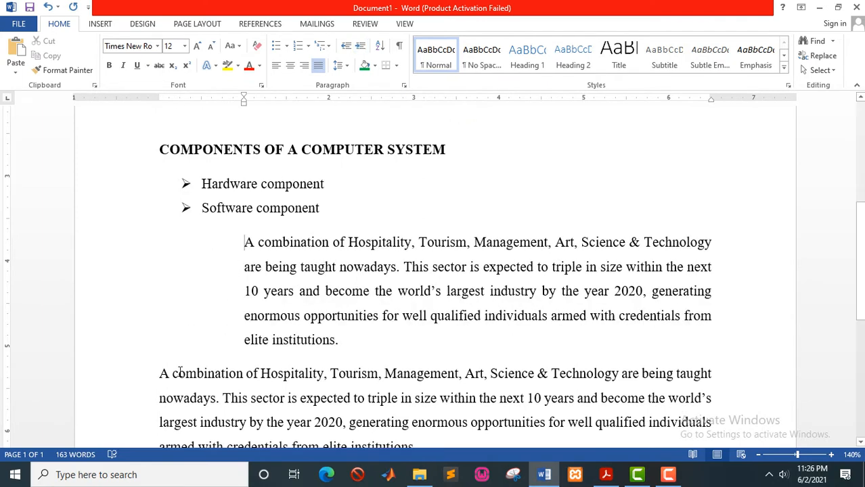
left_click(159, 373)
left_click(360, 49)
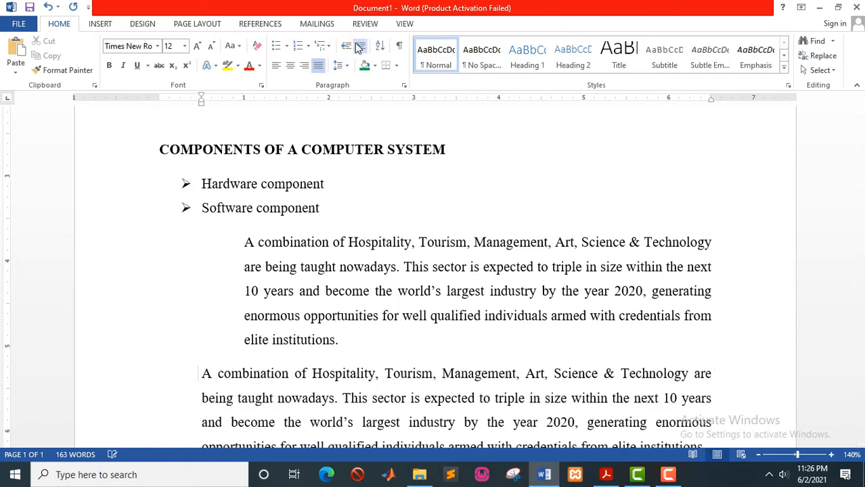
left_click(359, 48)
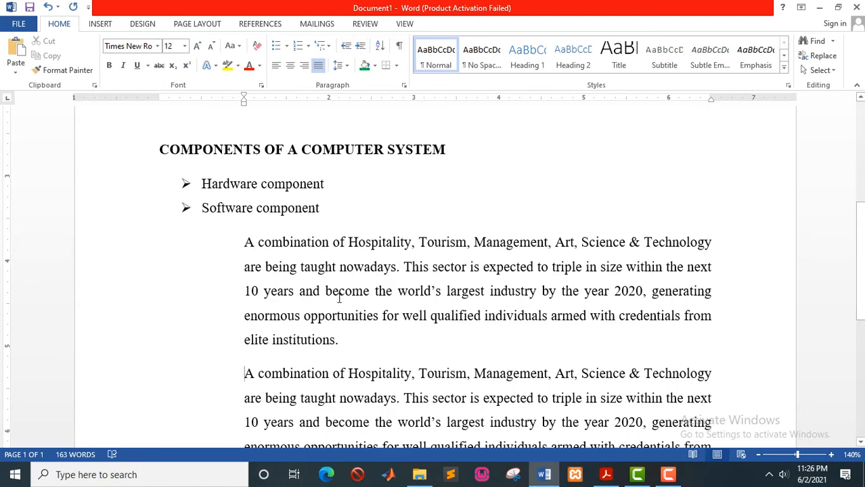
Check the indented paragraphs, then bring up COMPUTER APPLICATION GUIDE.pdf in Acrobat Reader.
scroll(338, 297, "down", 3)
scroll(339, 305, "up", 3)
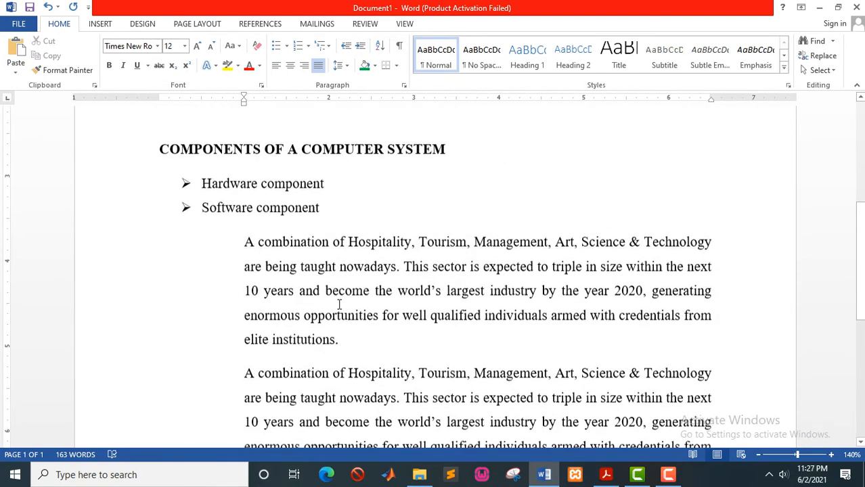
scroll(339, 305, "down", 2)
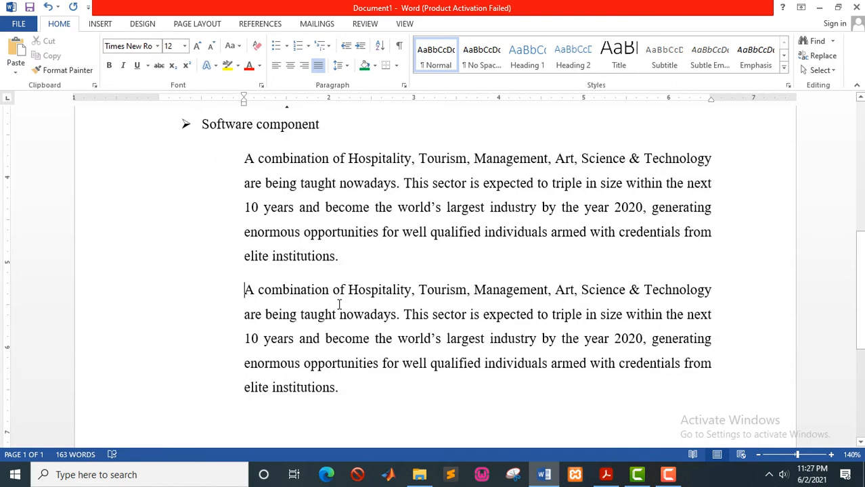
scroll(339, 305, "up", 1)
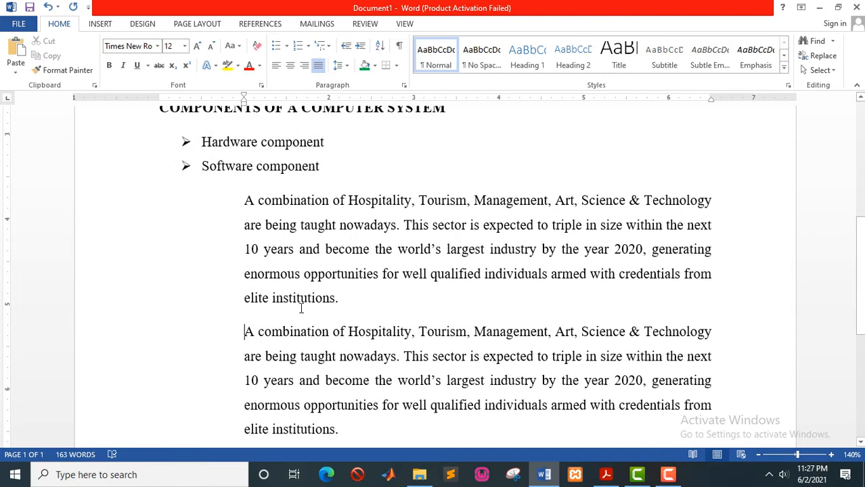
scroll(251, 305, "up", 1)
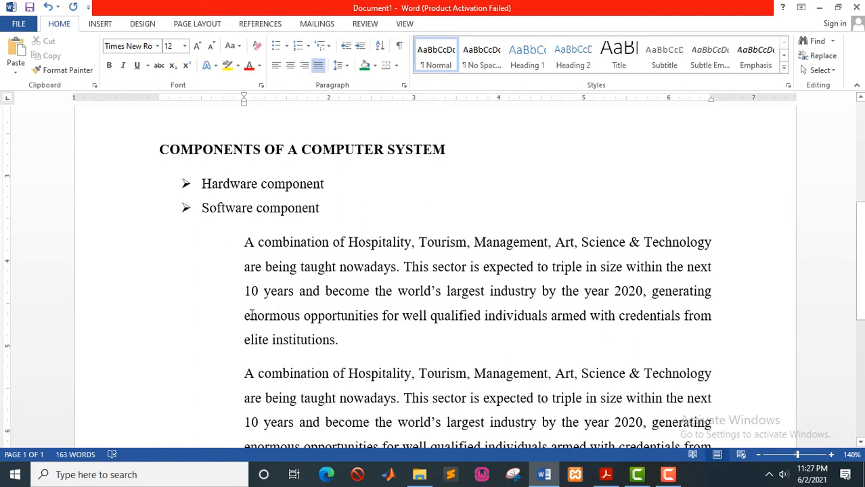
scroll(247, 270, "down", 1)
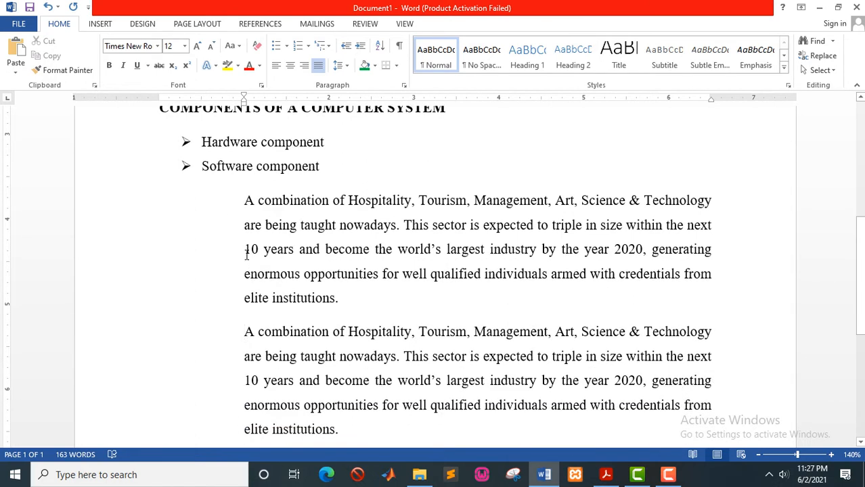
scroll(246, 257, "up", 2)
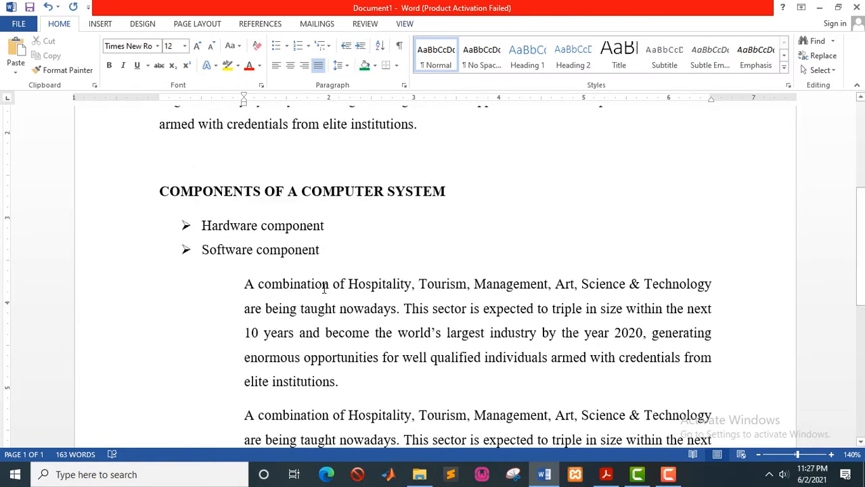
scroll(324, 291, "down", 1)
scroll(324, 291, "down", 1)
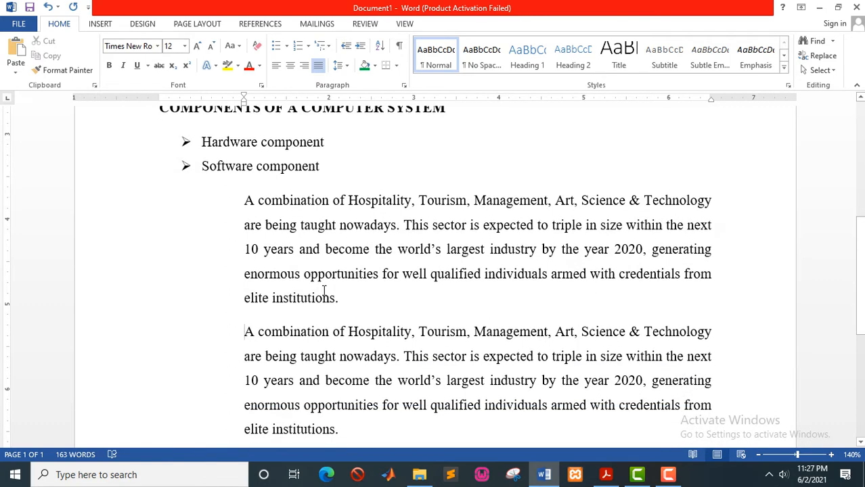
key("alt+Tab")
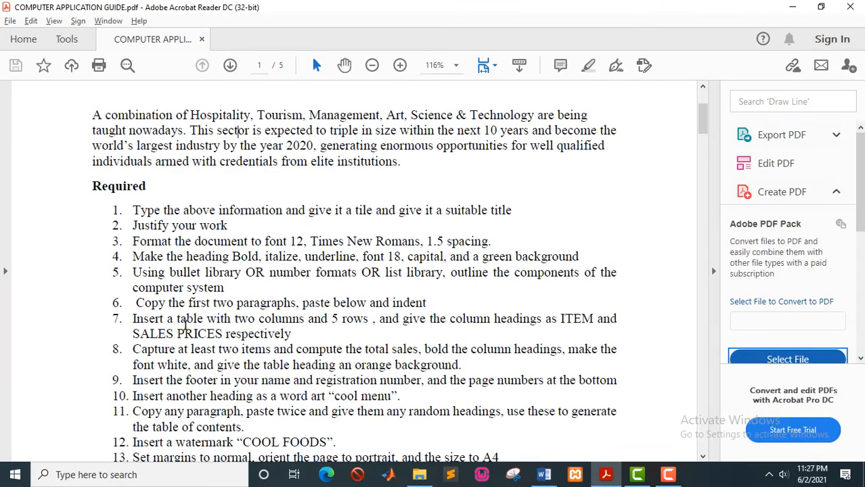
Scroll through the guide's task items 1–18, then go back to Word's Document1.
scroll(172, 318, "down", 1)
scroll(174, 311, "down", 1)
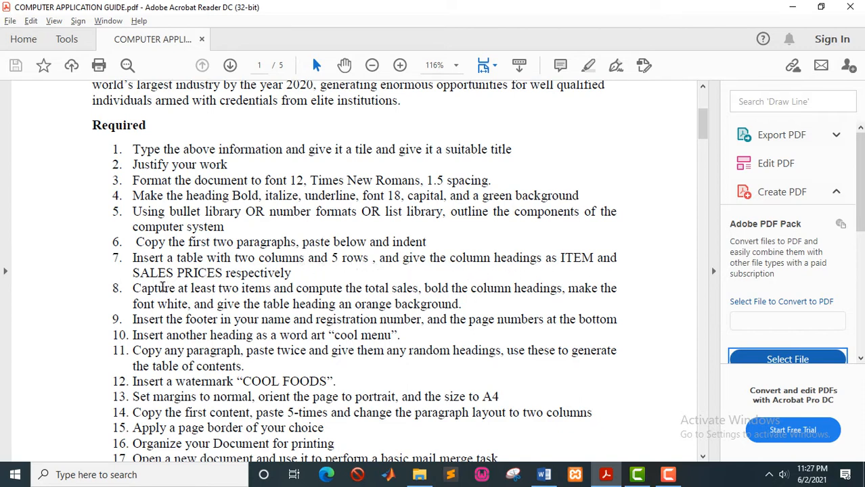
scroll(163, 283, "down", 1)
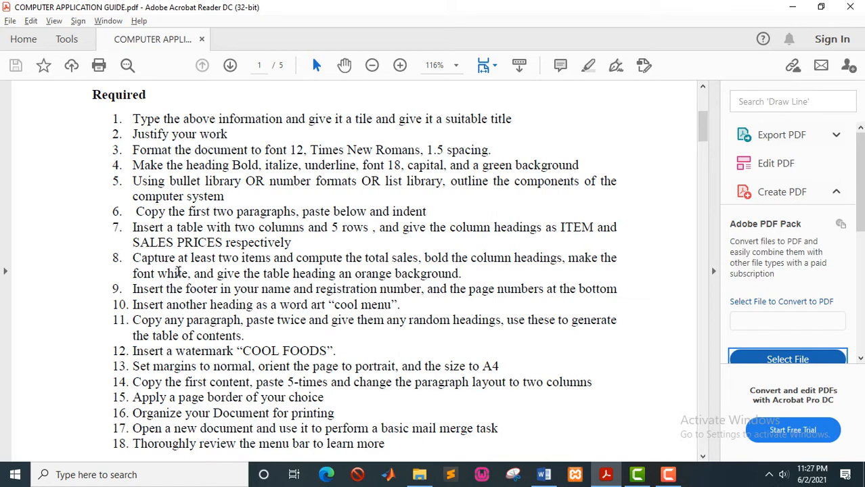
key("alt+Tab")
scroll(177, 274, "down", 4)
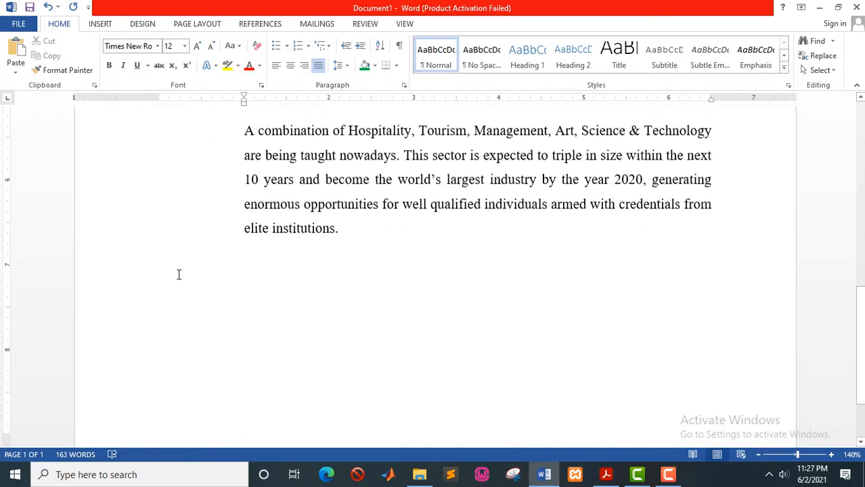
Add a SALES heading at the left margin below the indented paragraphs.
left_click(368, 220)
key("Return")
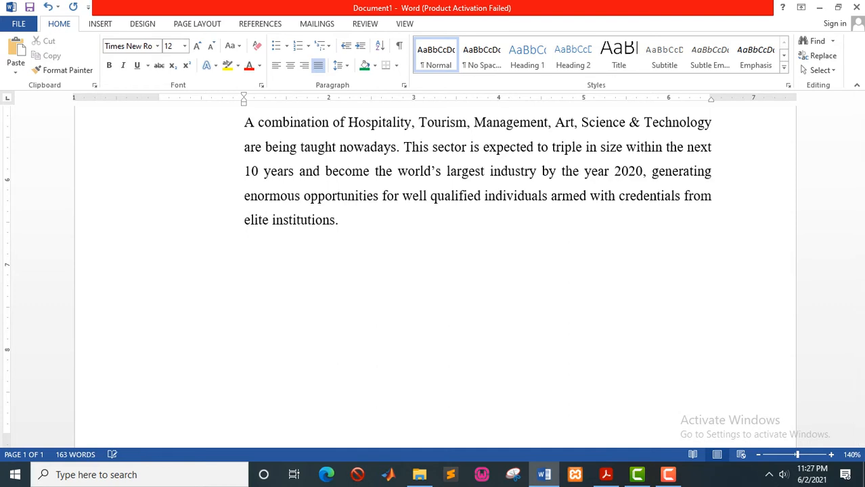
key("BackSpace")
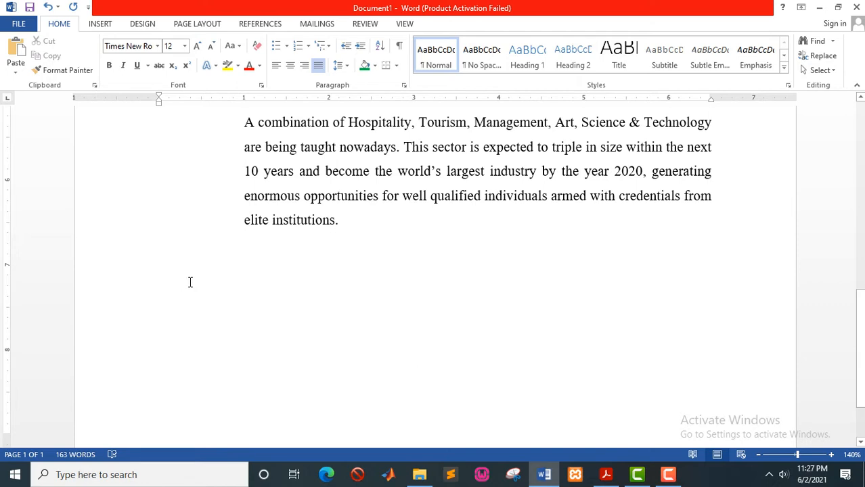
type("SALES")
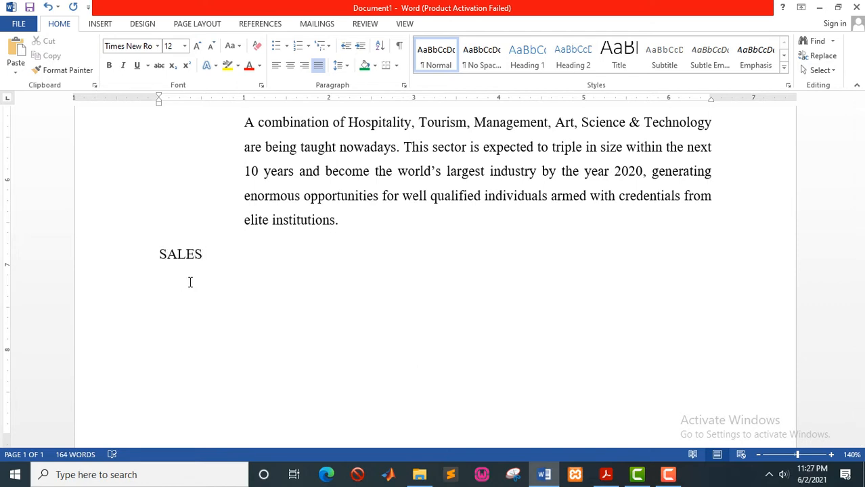
key("Return")
Insert an empty two-column, five-row table beneath SALES.
left_click(101, 25)
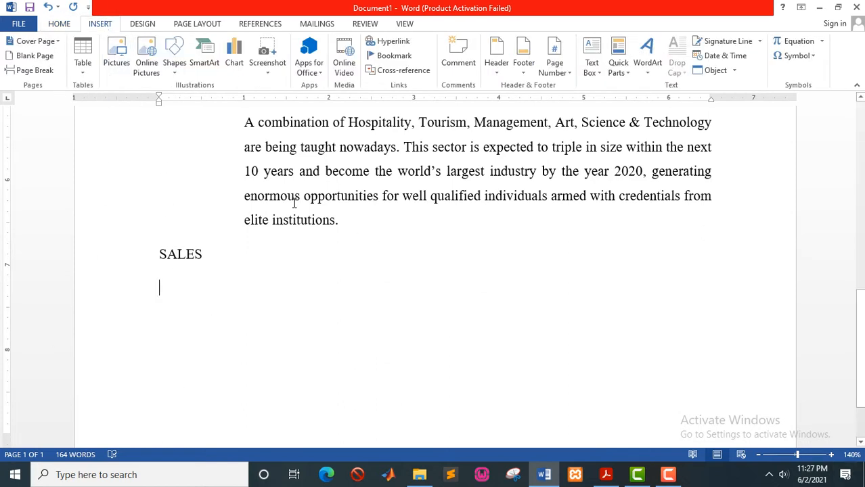
left_click(83, 71)
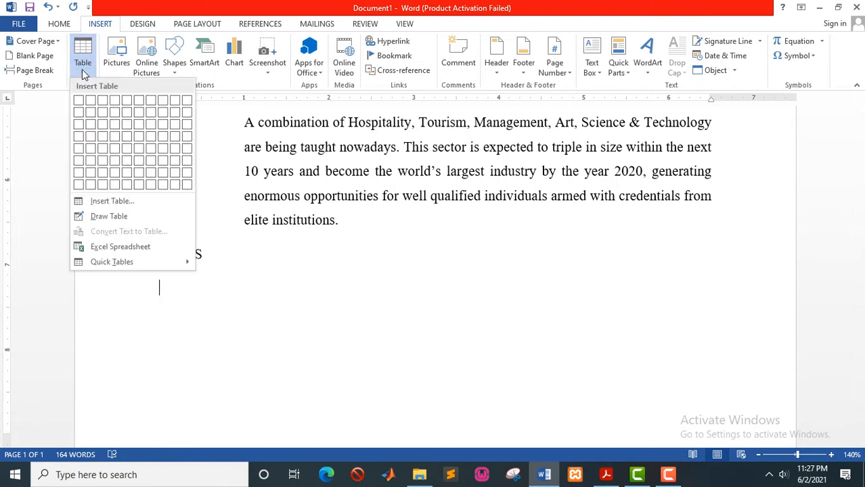
left_click(92, 148)
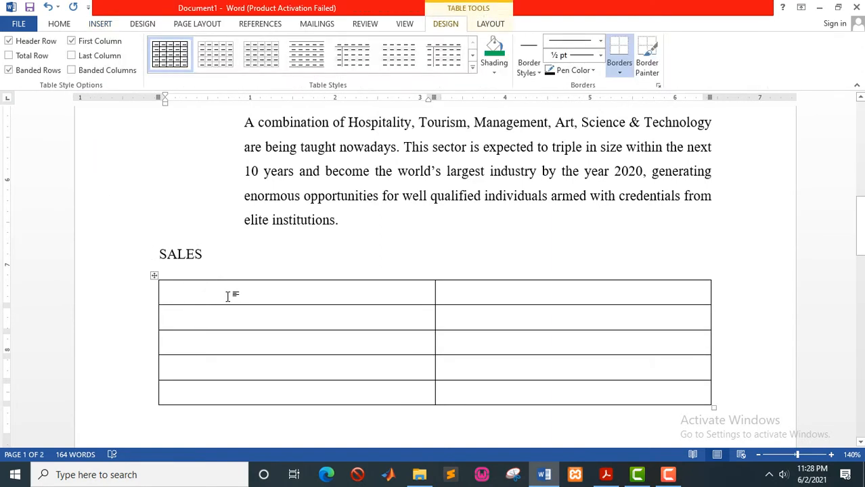
Type the column headings ITEM and SALES PRICES in the table's first row.
key("alt+Tab")
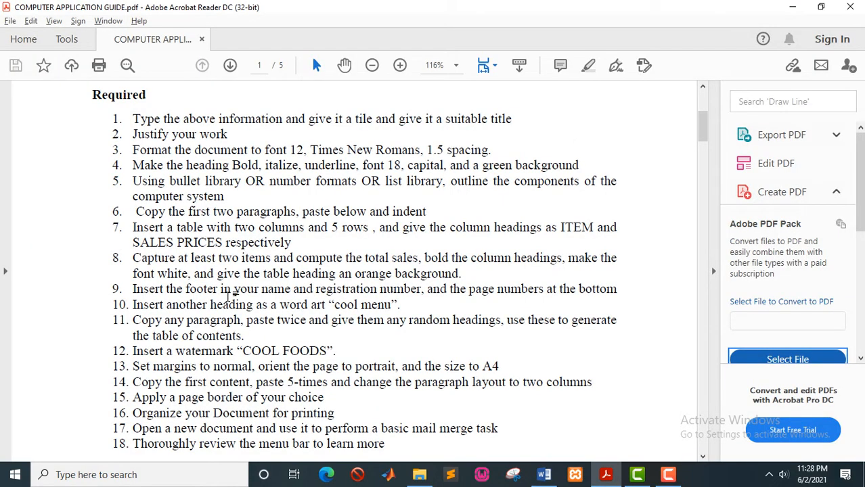
key("alt+Tab")
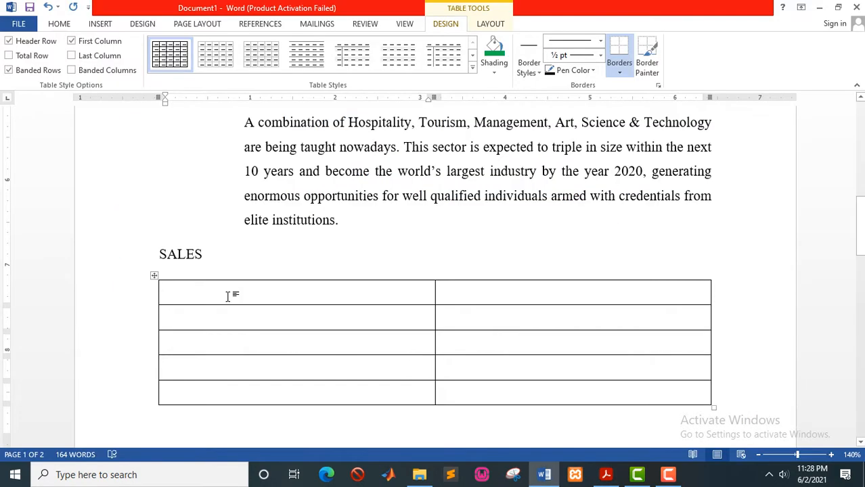
type("TE")
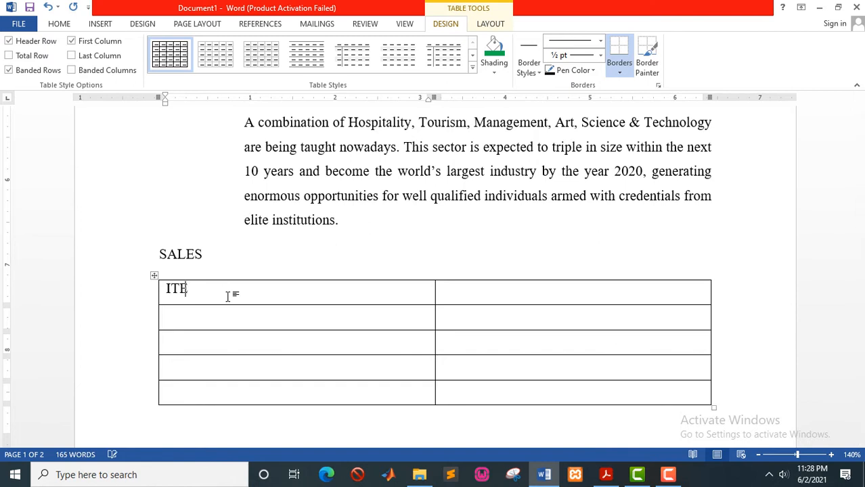
type("M")
key("Tab")
type("SALES")
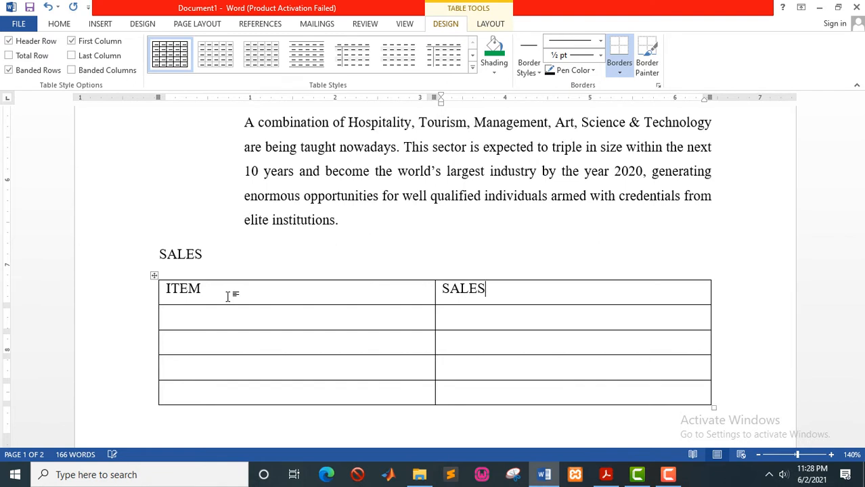
type(" PRICES")
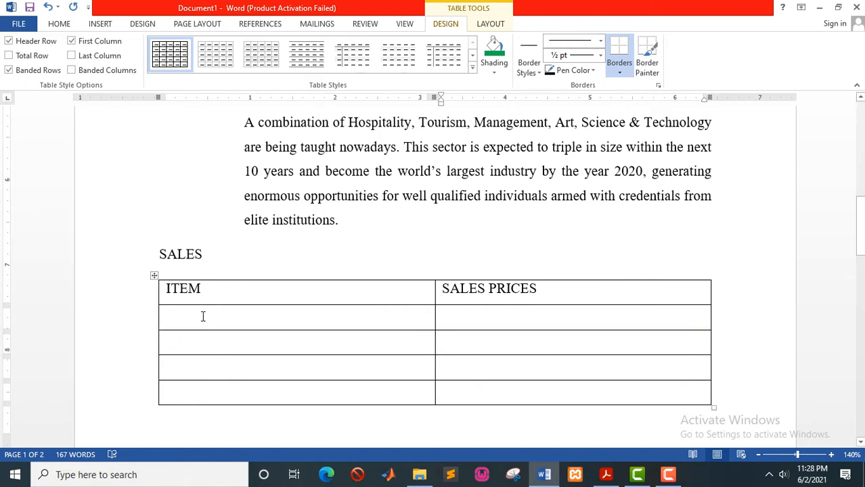
left_click(207, 315)
key("alt+Tab")
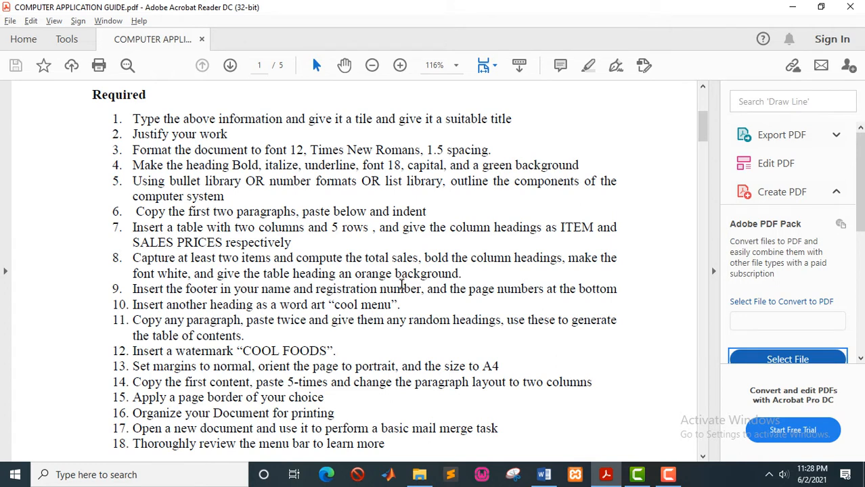
key("alt+Tab")
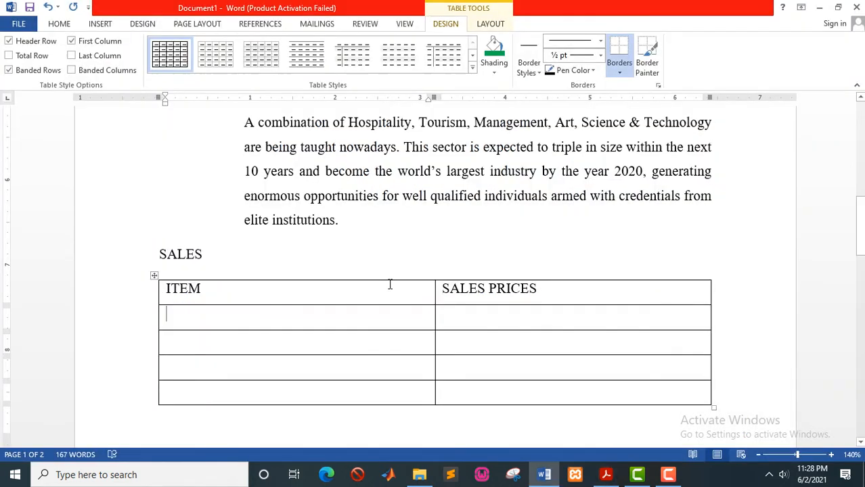
Fill the table rows with Sugar 5000, Water 2000, Soda 2000 and a Total label.
left_click(246, 320)
type("Sugar")
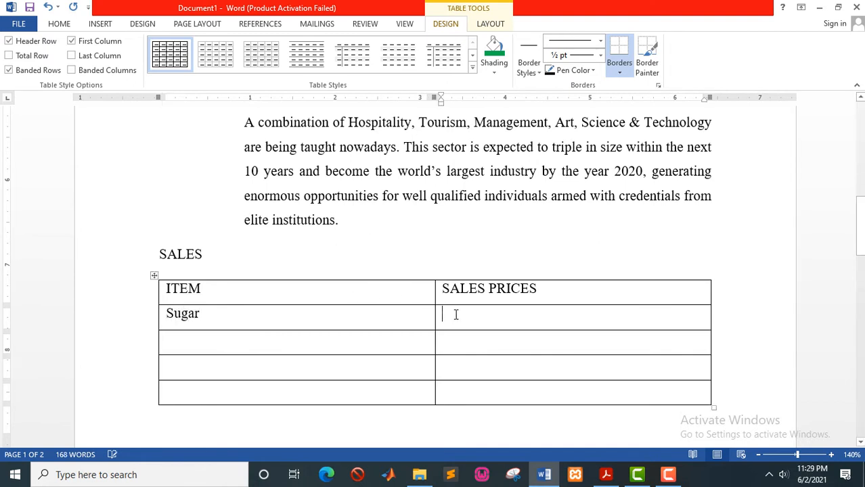
type("50")
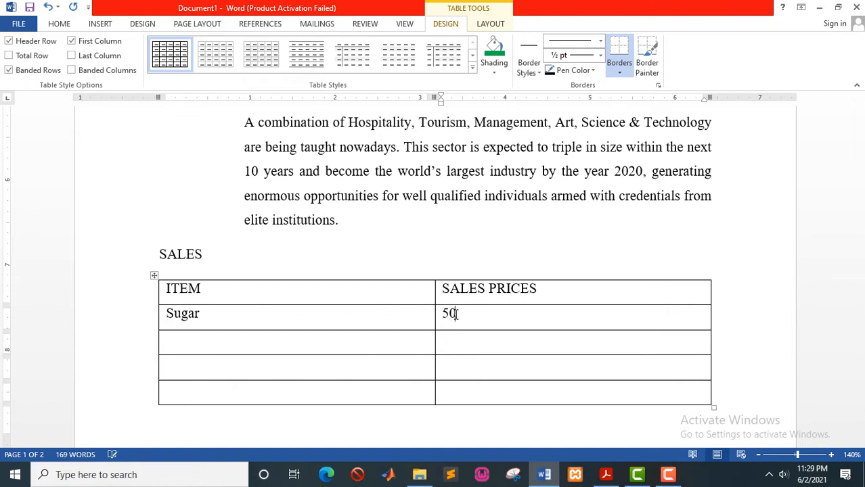
type("00")
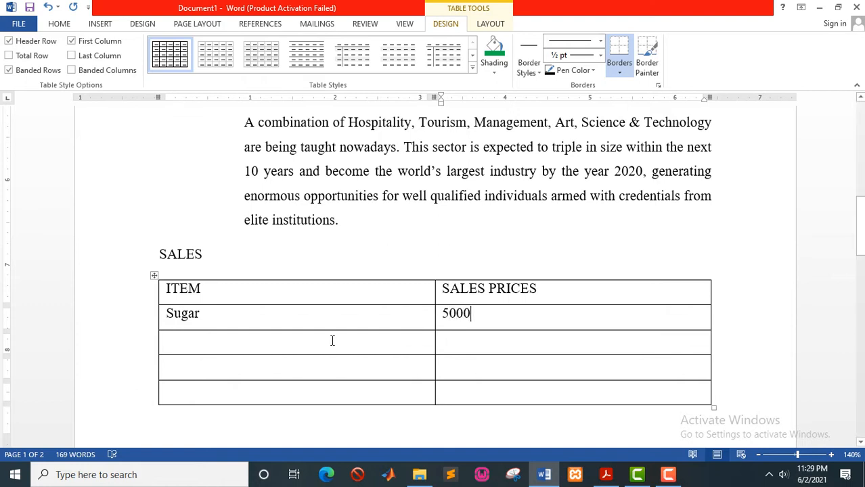
left_click(332, 340)
type("Water")
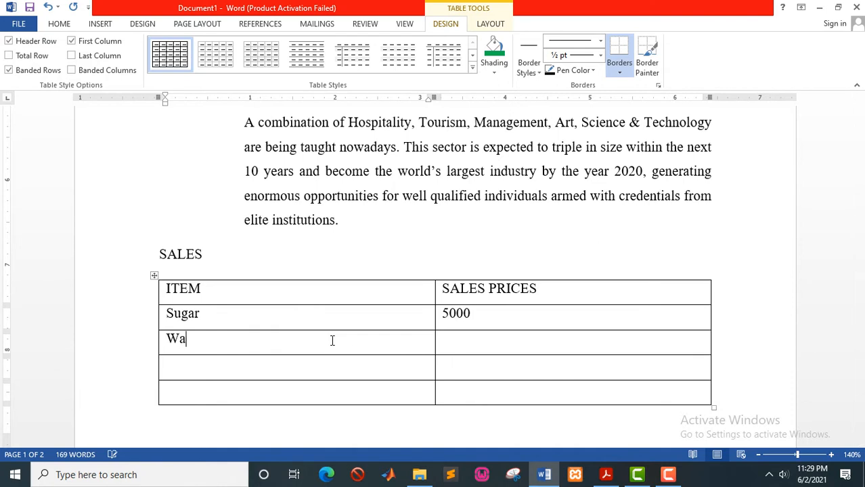
left_click(454, 338)
type("2000")
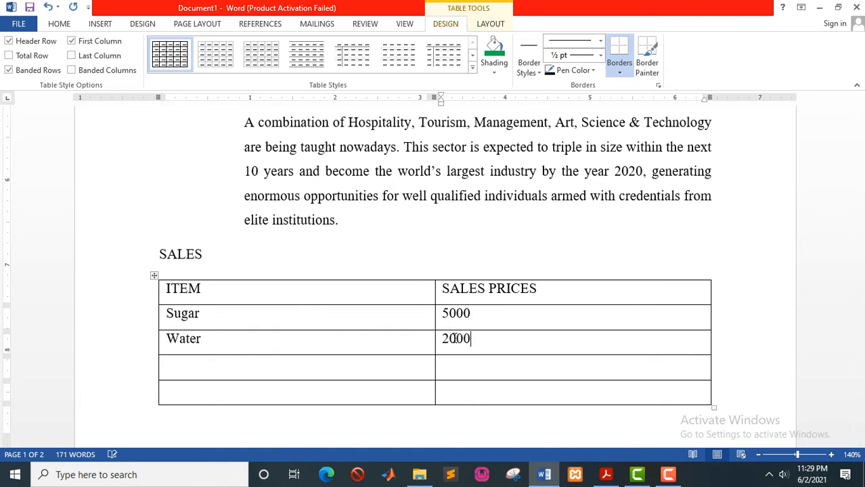
left_click(250, 369)
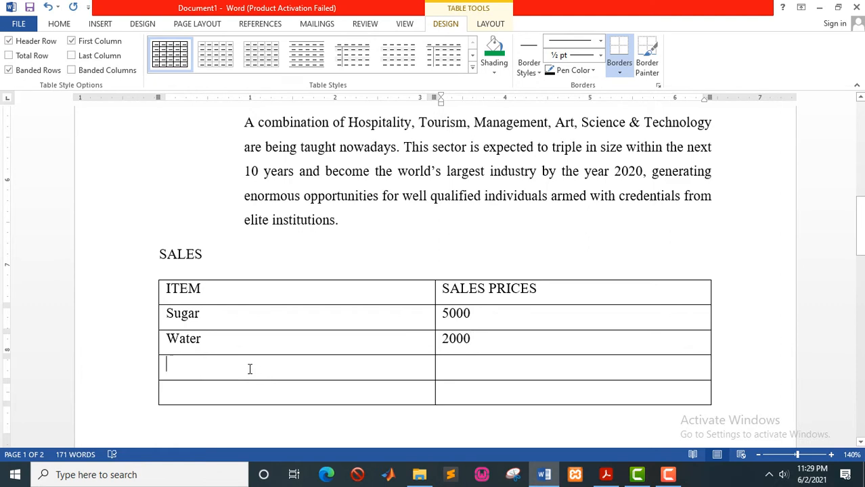
type("Soda")
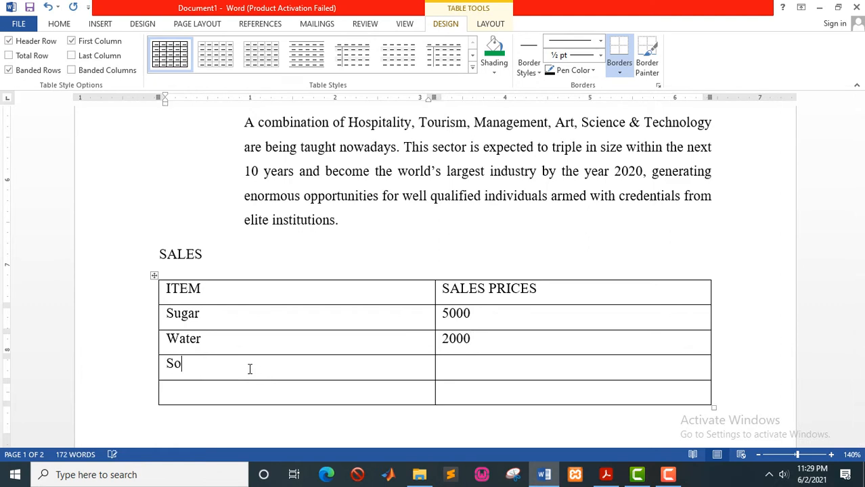
left_click(489, 373)
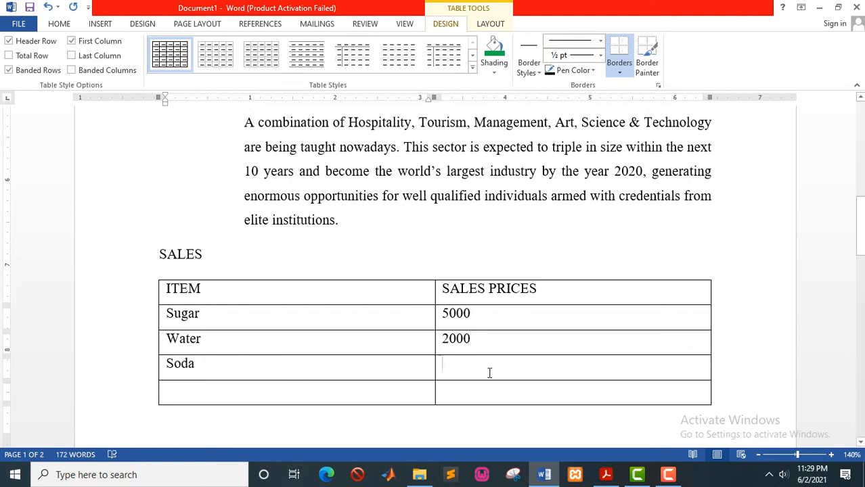
type("2000")
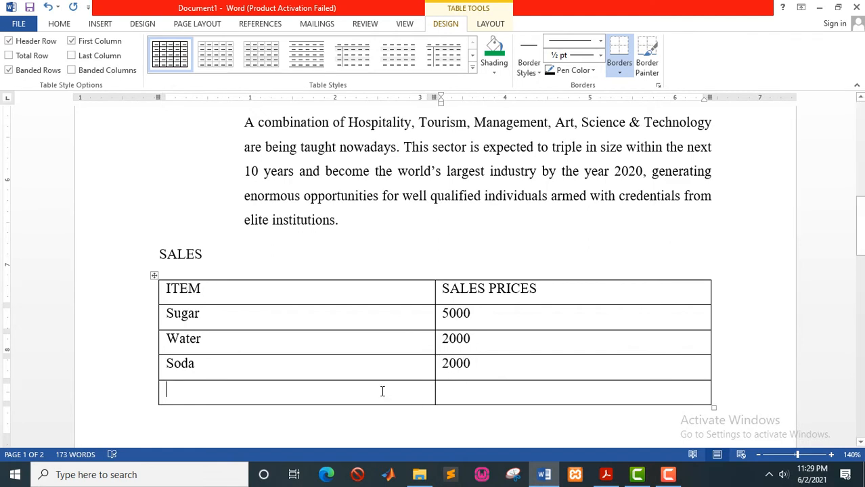
type("t")
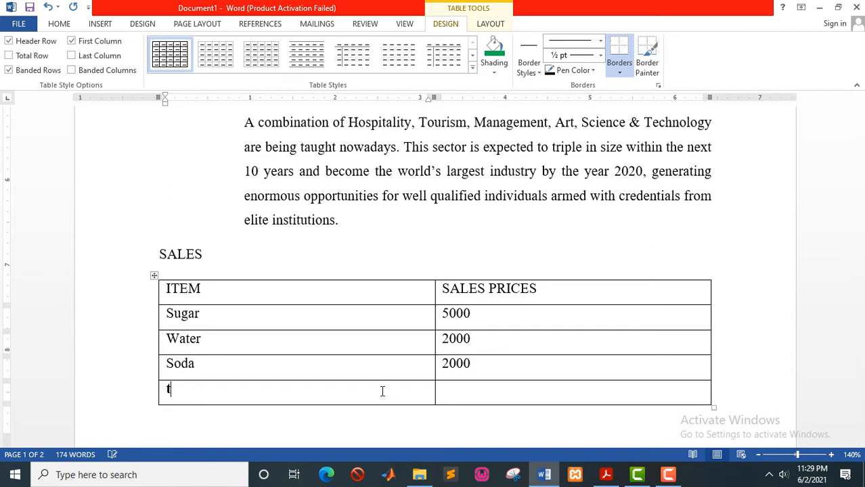
type("Total")
left_click(505, 389)
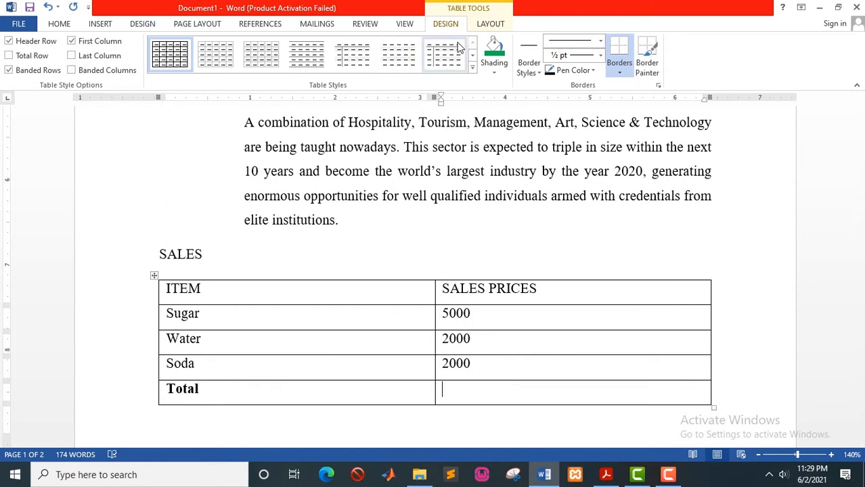
Insert a =SUM(ABOVE) formula in the Total cell, giving 9000, and bold the result.
left_click(489, 25)
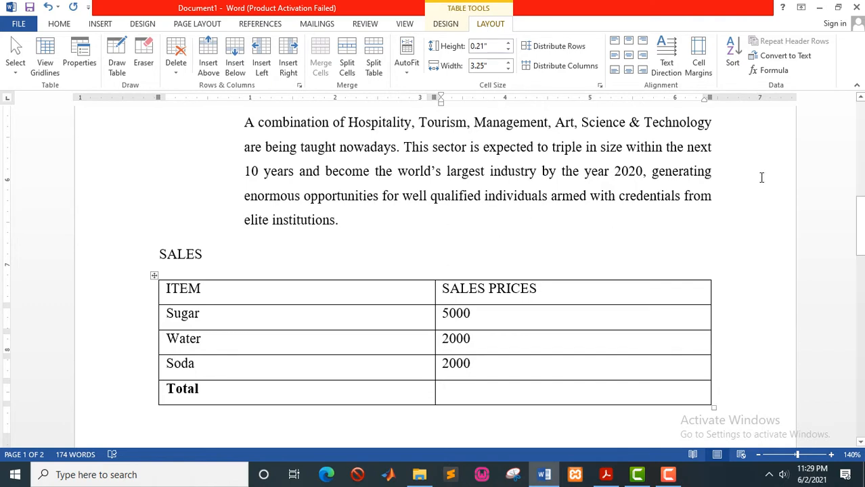
left_click(769, 72)
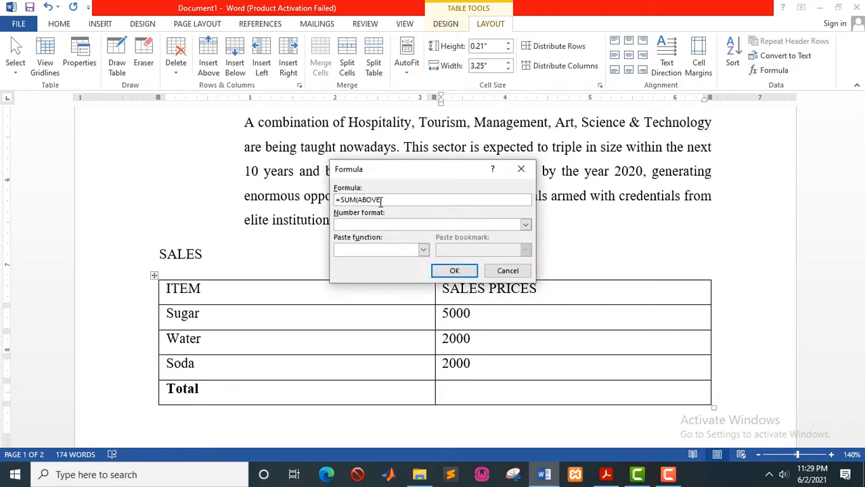
left_click(435, 272)
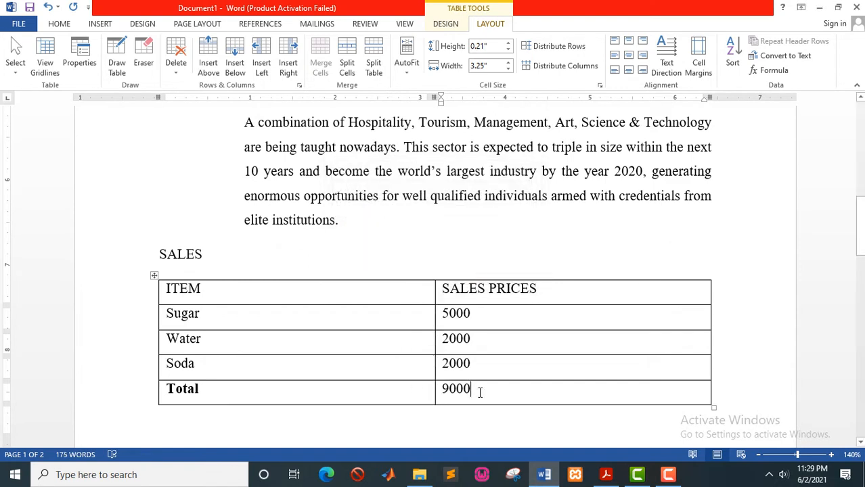
left_click_drag(477, 390, 438, 391)
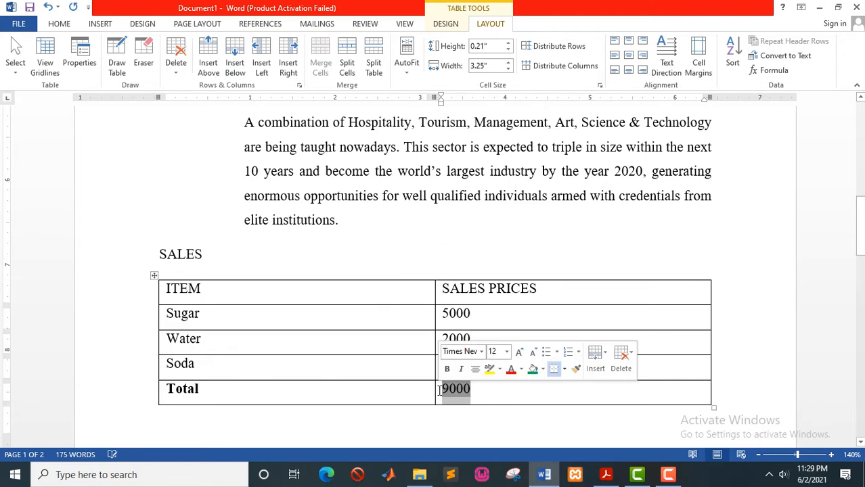
key("ctrl+b")
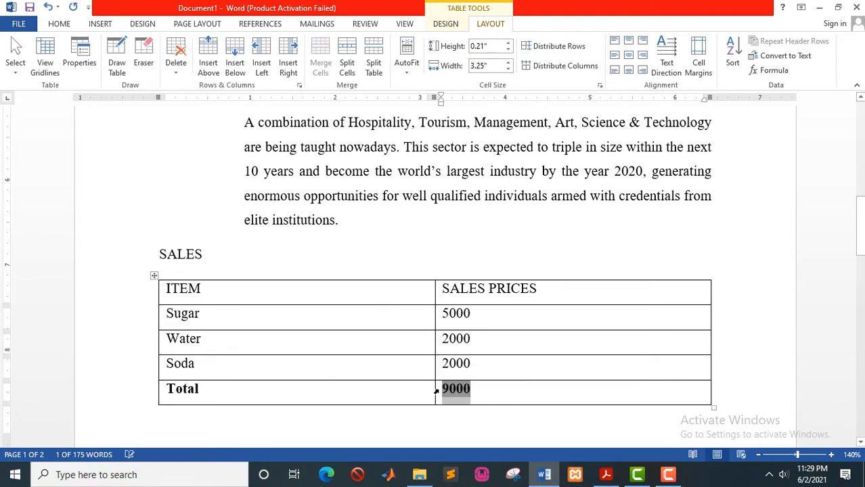
left_click(478, 291)
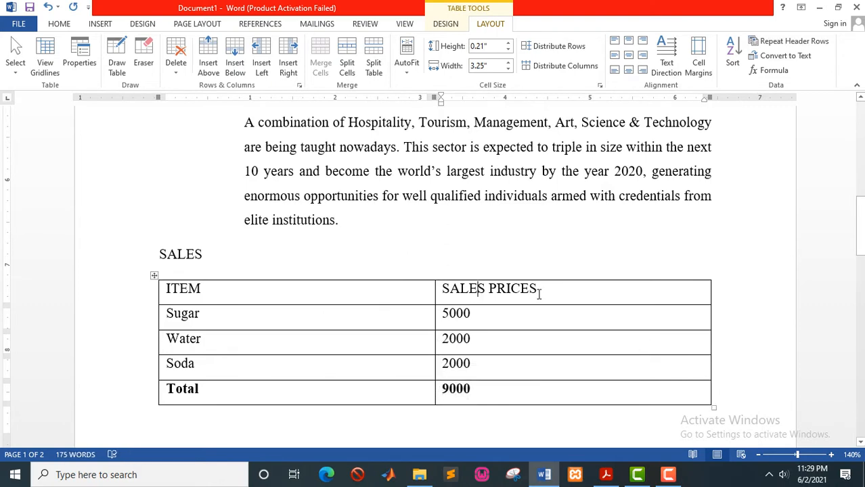
Make the ITEM and SALES PRICES header row bold with white font colour.
left_click(139, 299)
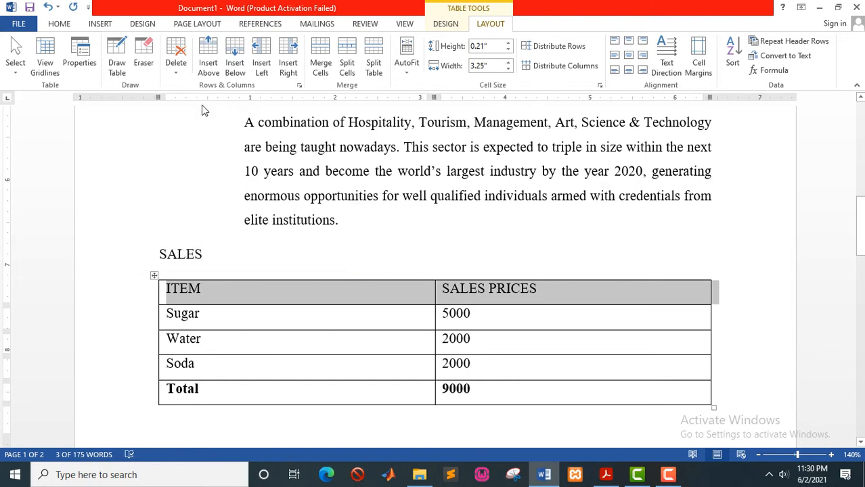
left_click(60, 24)
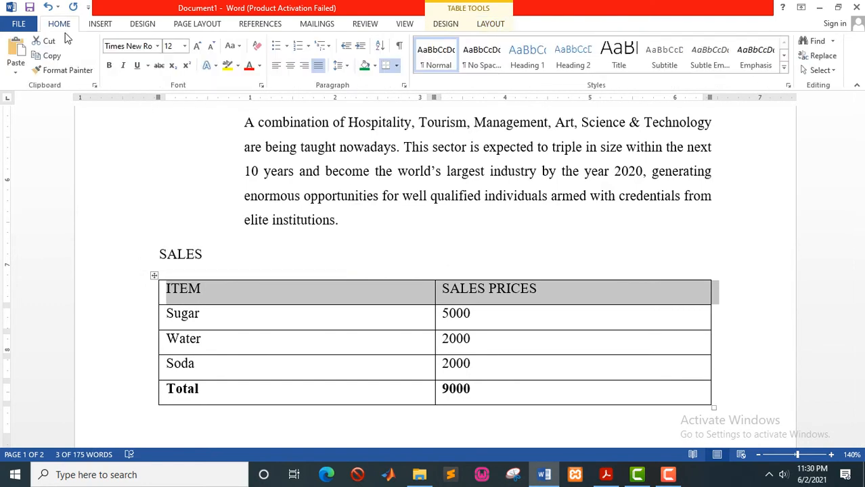
left_click(110, 67)
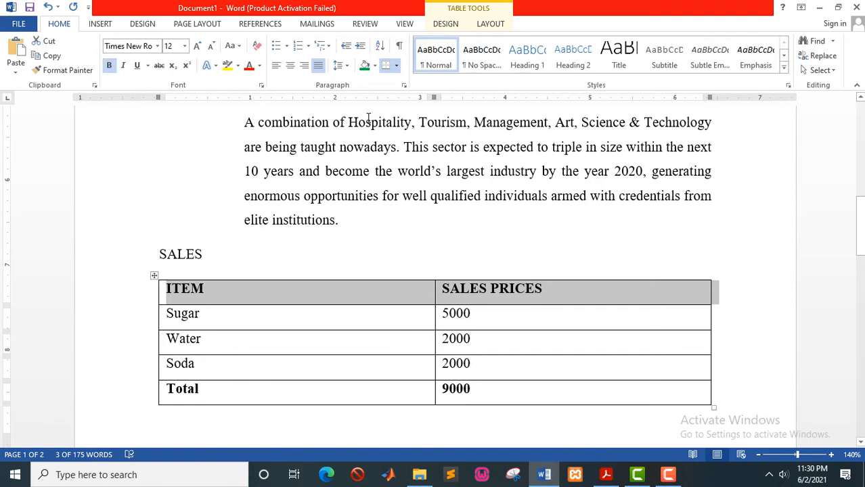
left_click(260, 67)
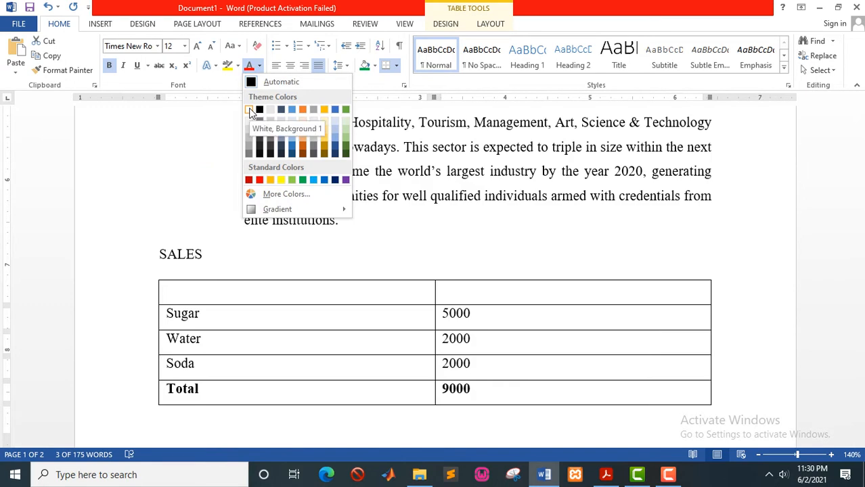
left_click(250, 111)
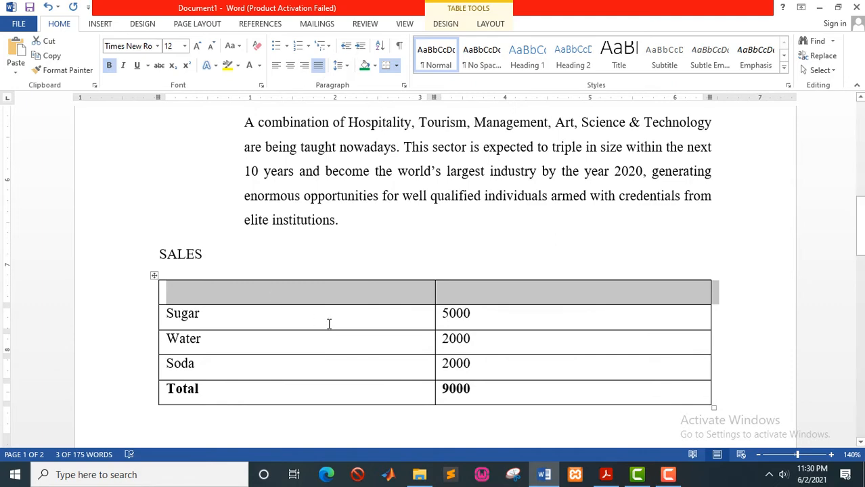
key("alt+Tab")
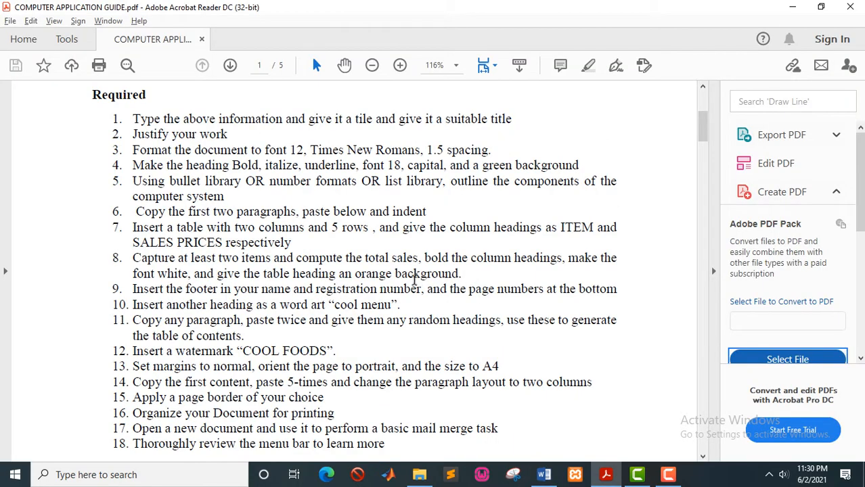
key("alt+Tab")
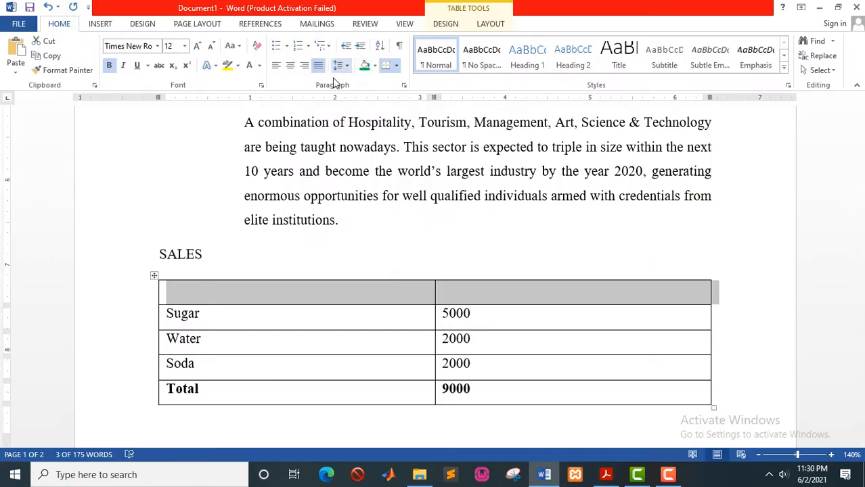
Shade the header row cells orange.
left_click(377, 67)
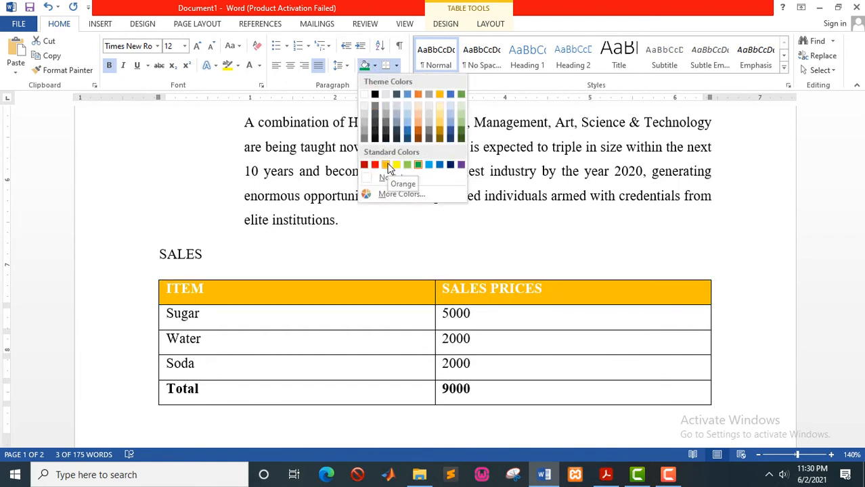
left_click(387, 166)
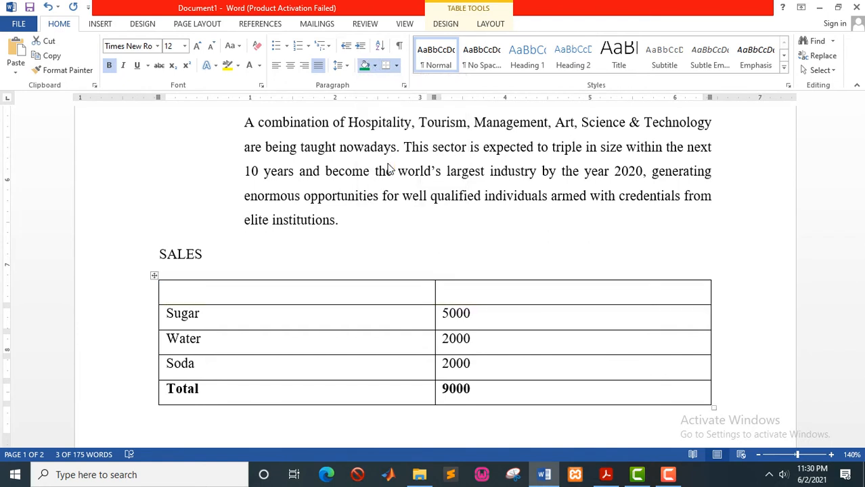
left_click(325, 309)
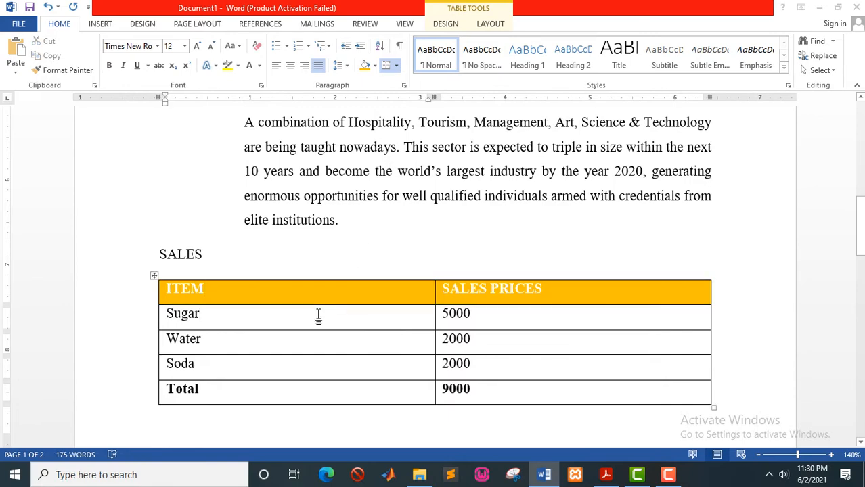
key("alt+Tab")
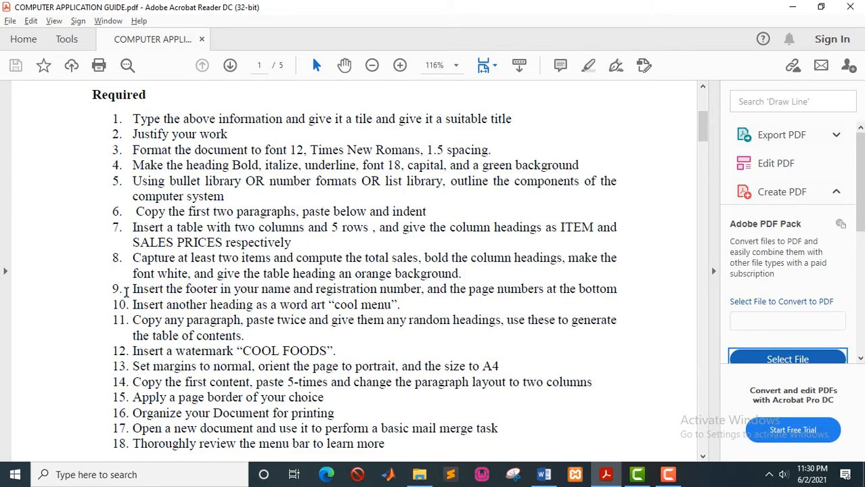
key("alt+Tab")
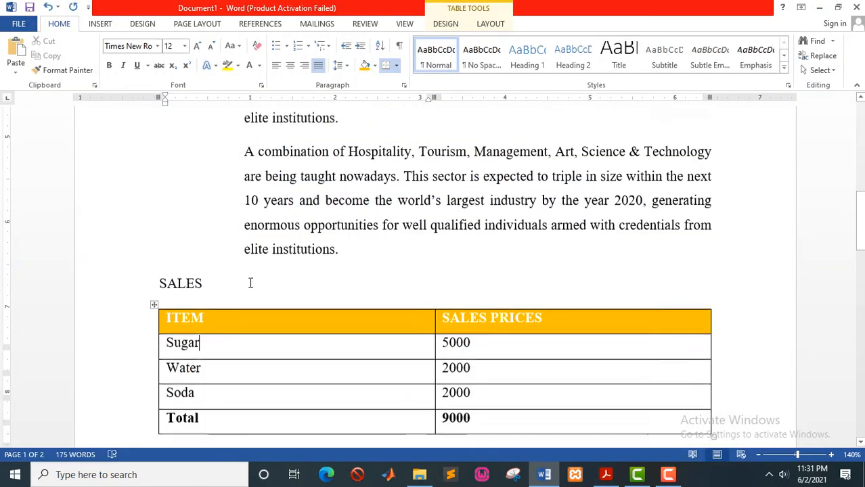
scroll(250, 283, "up", 3)
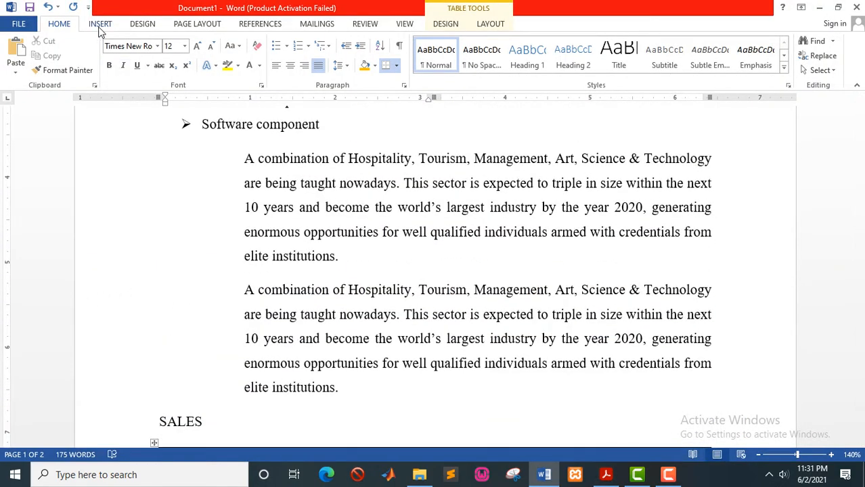
Insert a Plain Number 1 page number at the page bottom and place the caret after it.
left_click(100, 25)
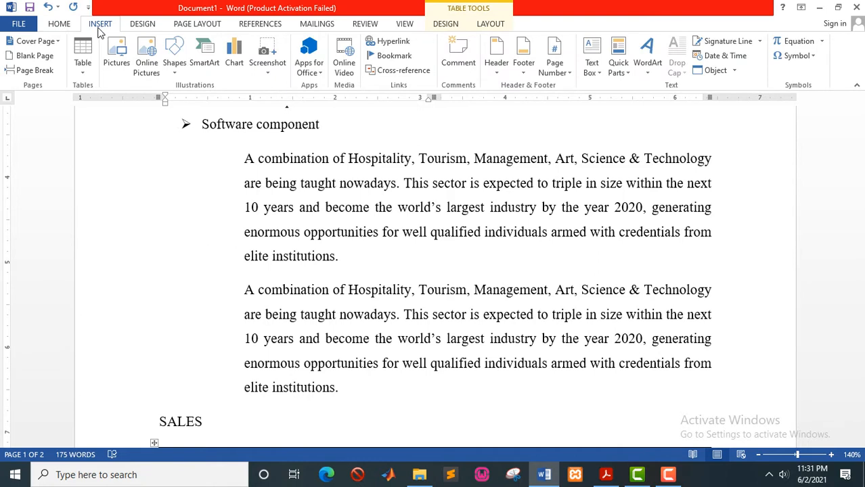
left_click(563, 68)
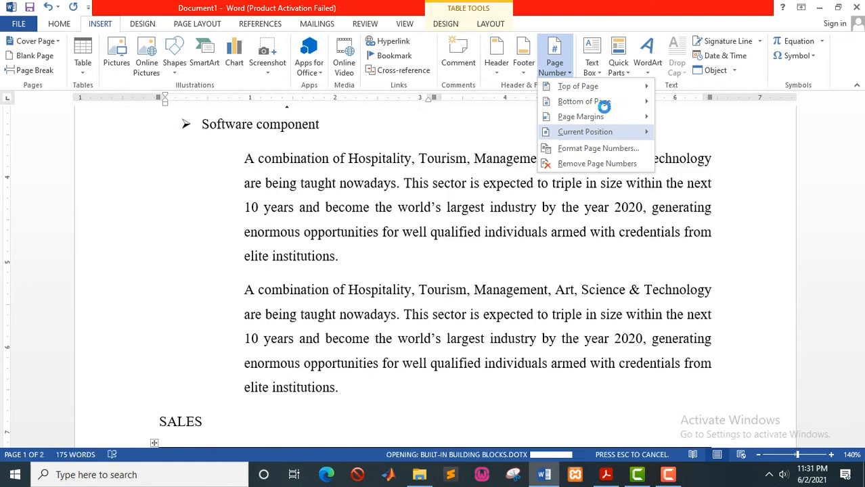
mouse_move(602, 106)
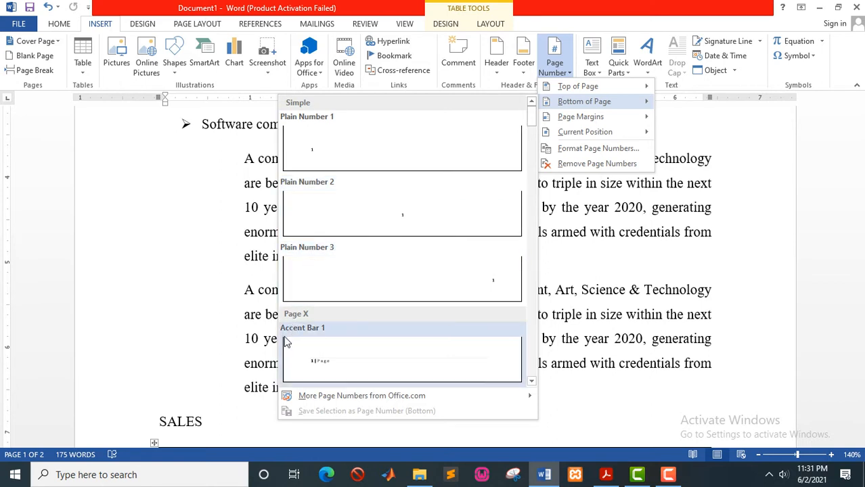
left_click(331, 157)
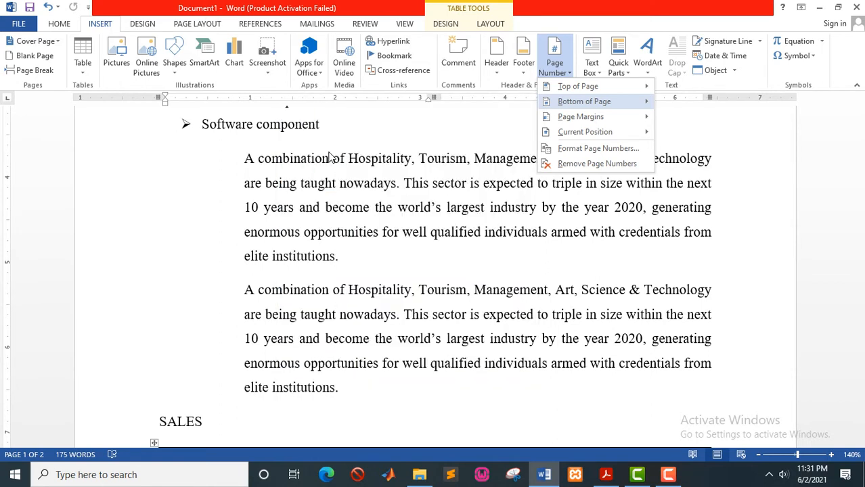
left_click(193, 372)
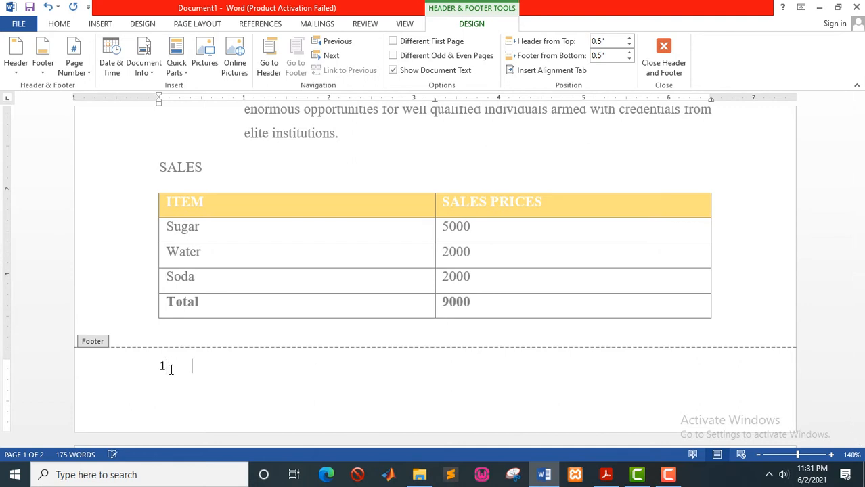
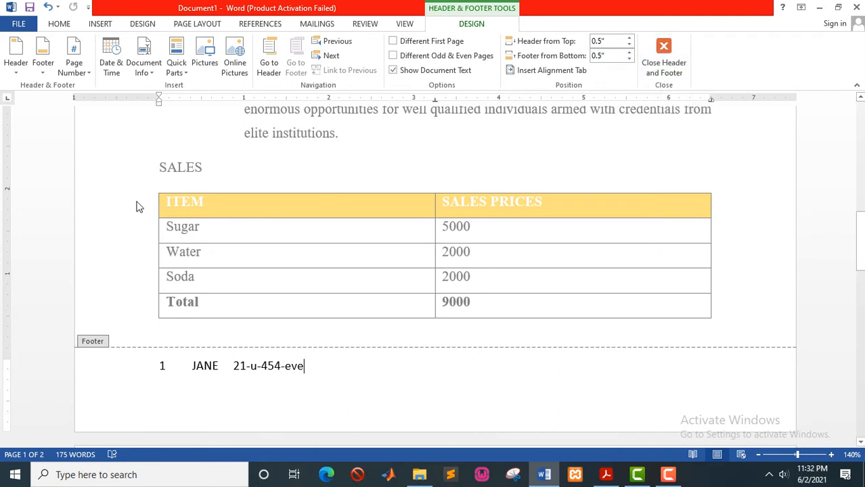
Type the author's name and registration number after the footer page number, then close the footer.
double_click(106, 232)
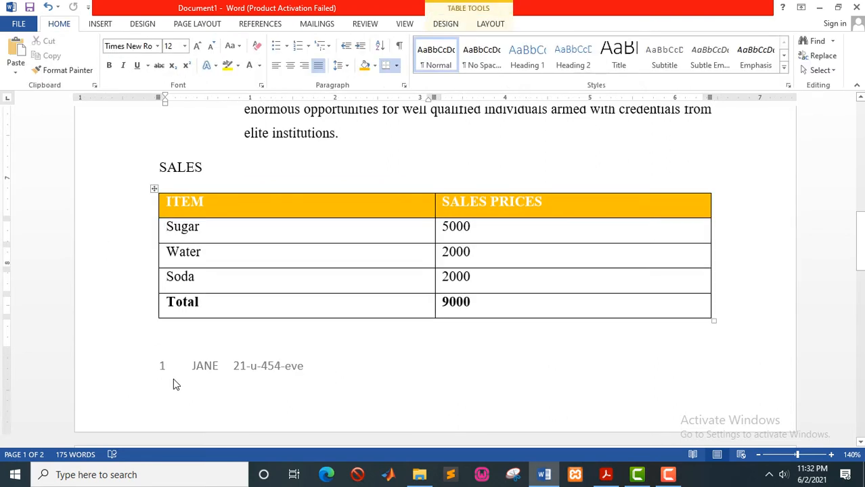
Scroll through the document and check the assignment PDF before returning to Word.
scroll(173, 380, "down", 3)
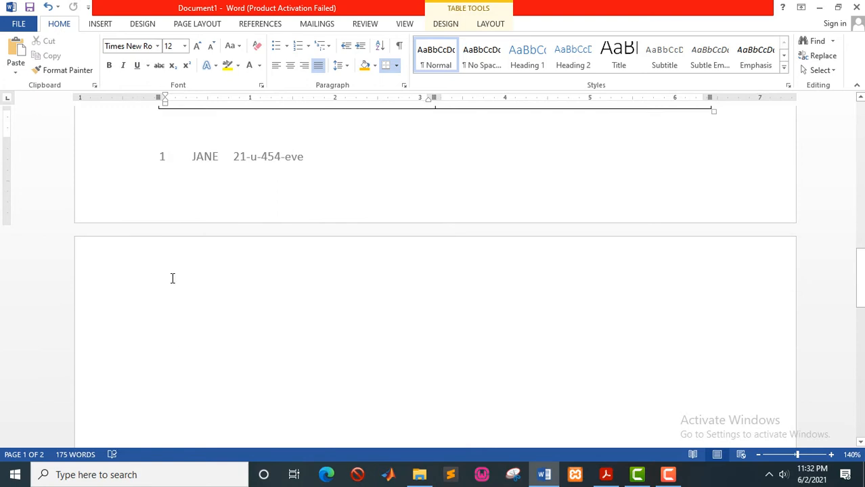
scroll(171, 291, "down", 10)
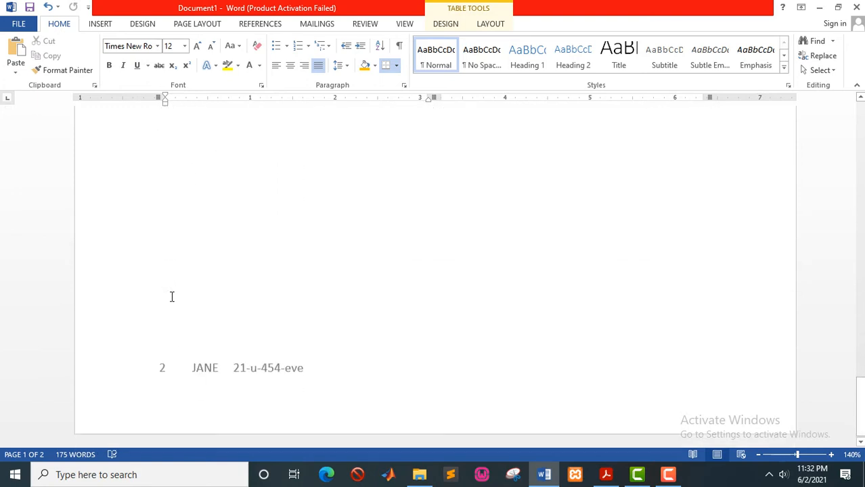
scroll(264, 371, "up", 12)
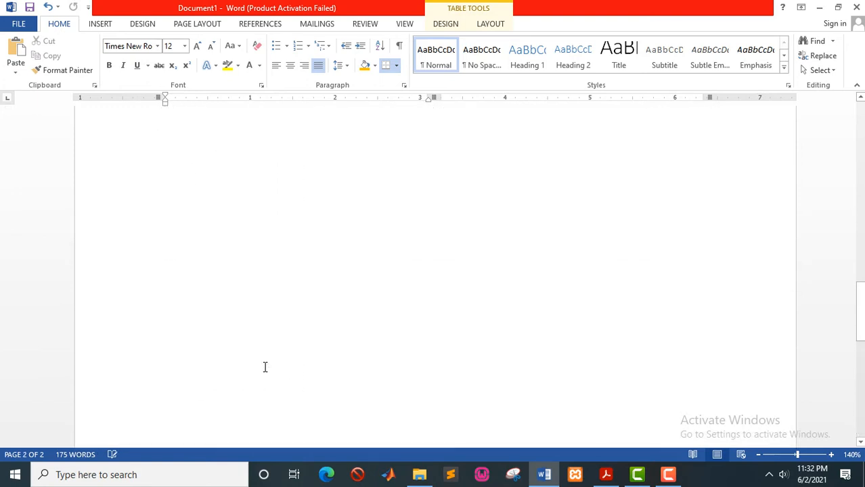
scroll(287, 304, "up", 7)
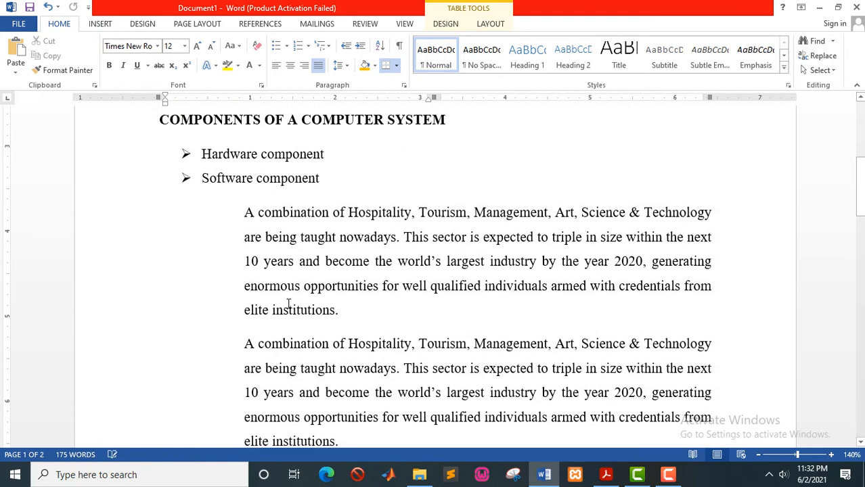
key("alt+Tab")
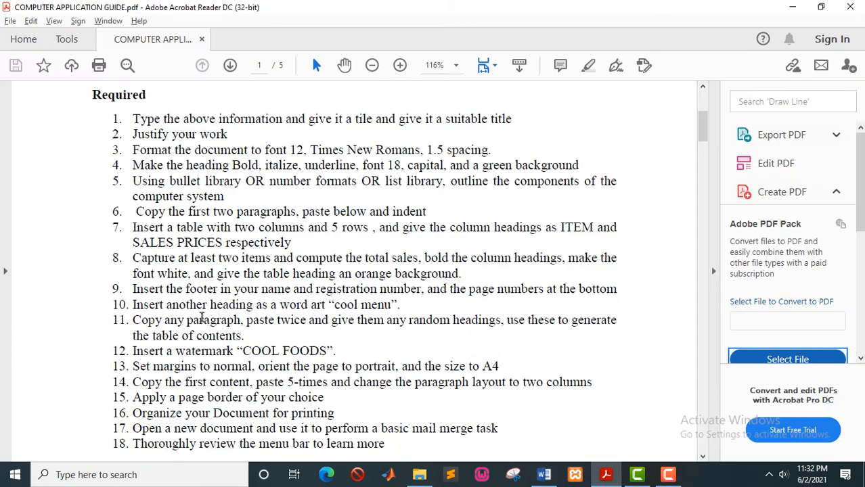
scroll(201, 316, "down", 1)
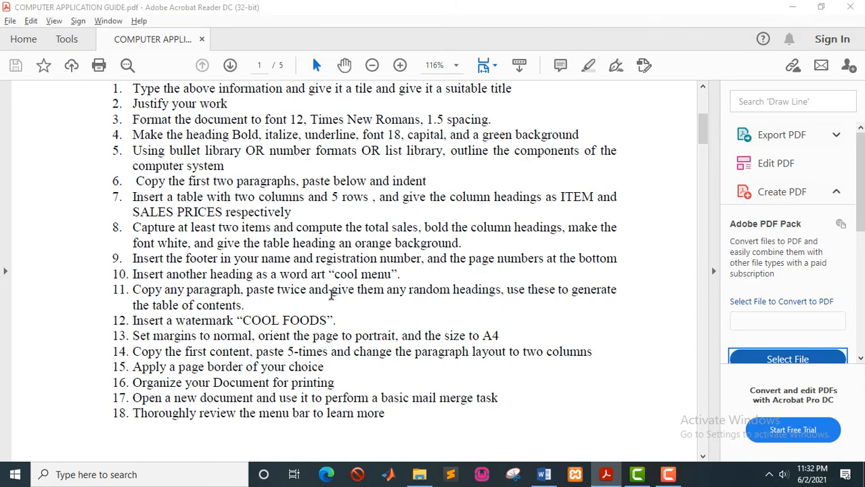
key("alt+Tab")
Put the caret at the start of blank page 2, undoing a trial Tab indent, and recheck the PDF.
scroll(407, 286, "down", 12)
scroll(407, 286, "down", 5)
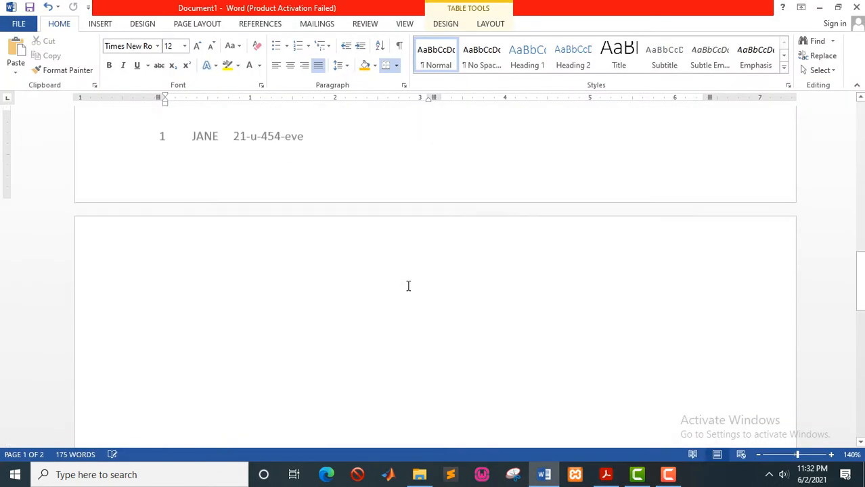
scroll(386, 278, "up", 5)
scroll(246, 293, "down", 3)
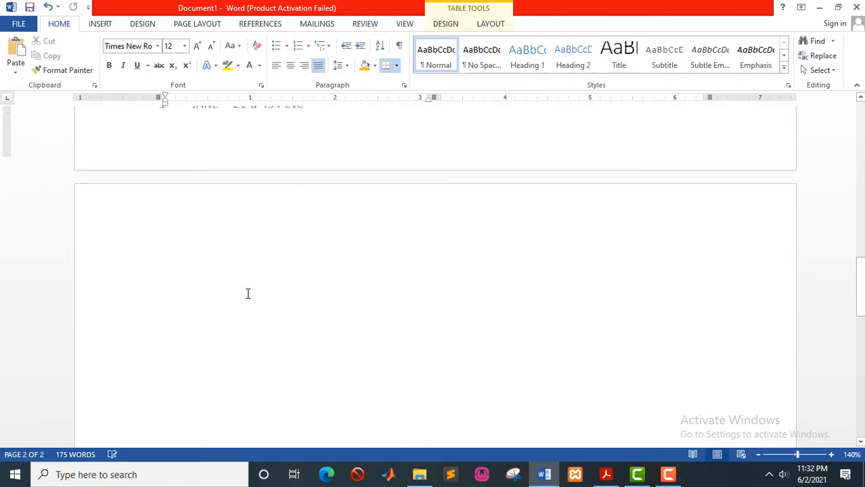
left_click(218, 265)
key("Tab")
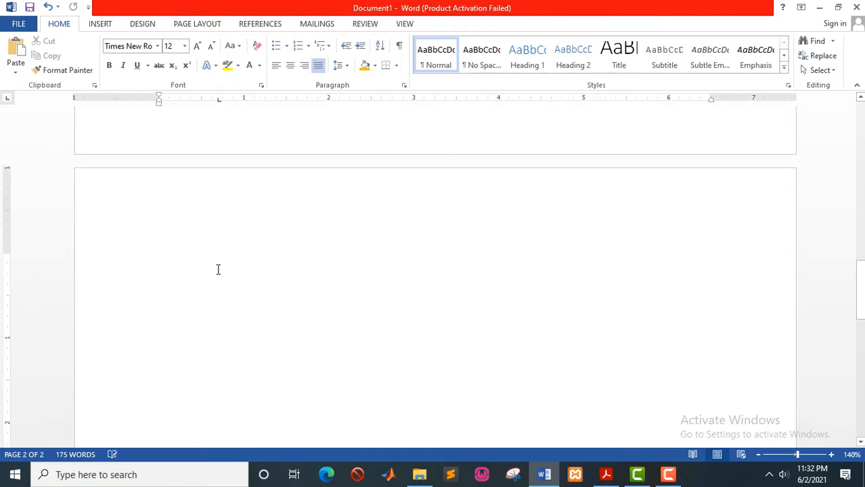
scroll(210, 268, "up", 4)
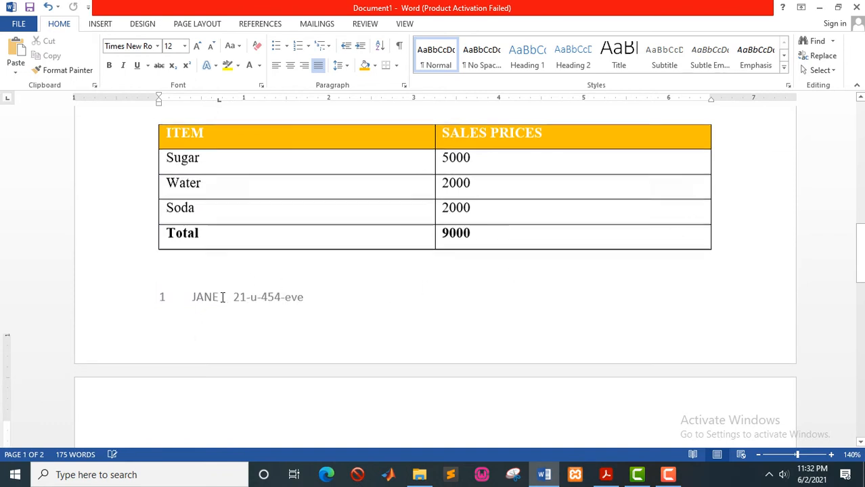
scroll(222, 297, "down", 3)
scroll(223, 297, "down", 3)
scroll(222, 297, "up", 3)
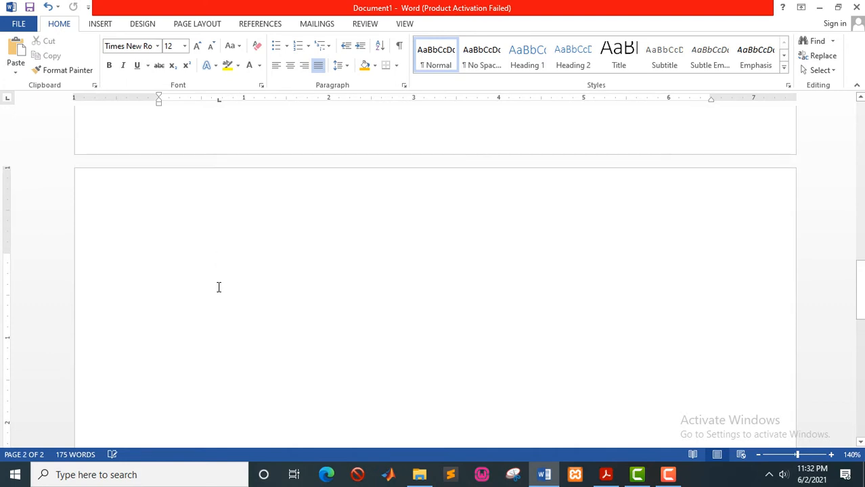
key("ctrl+z")
key("alt+Tab")
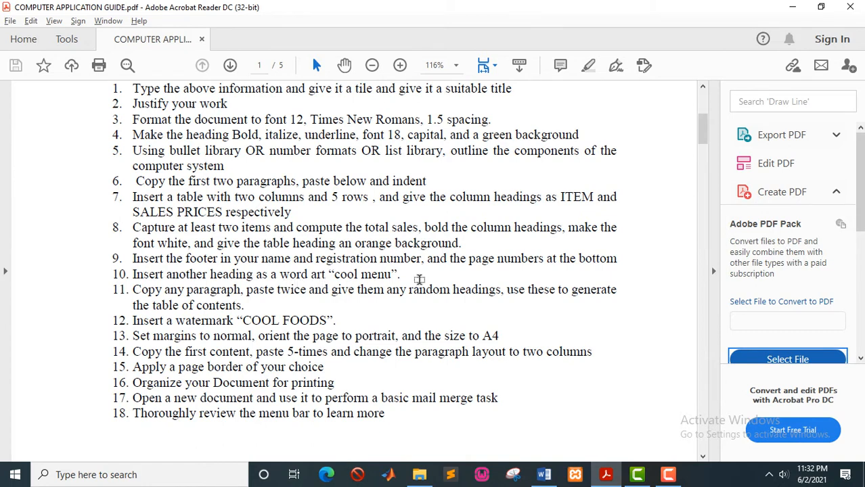
key("alt+Tab")
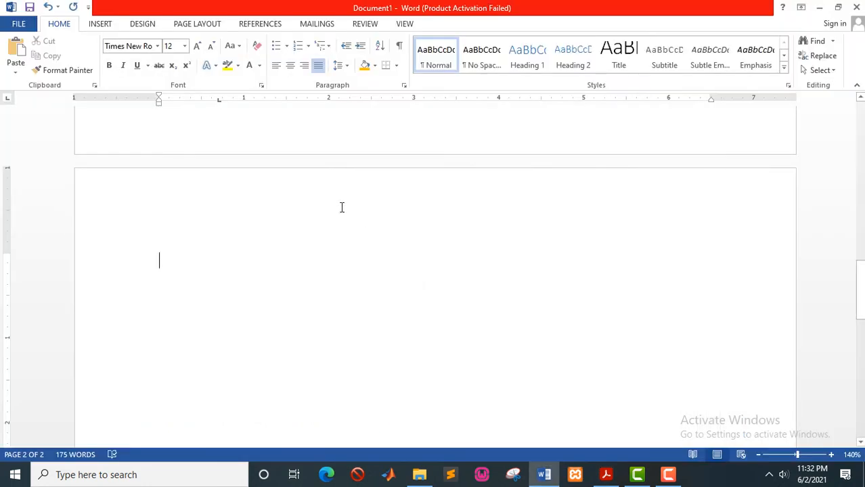
Insert orange outlined WordArt reading 'Cool menu' at the top of page 2.
left_click(107, 26)
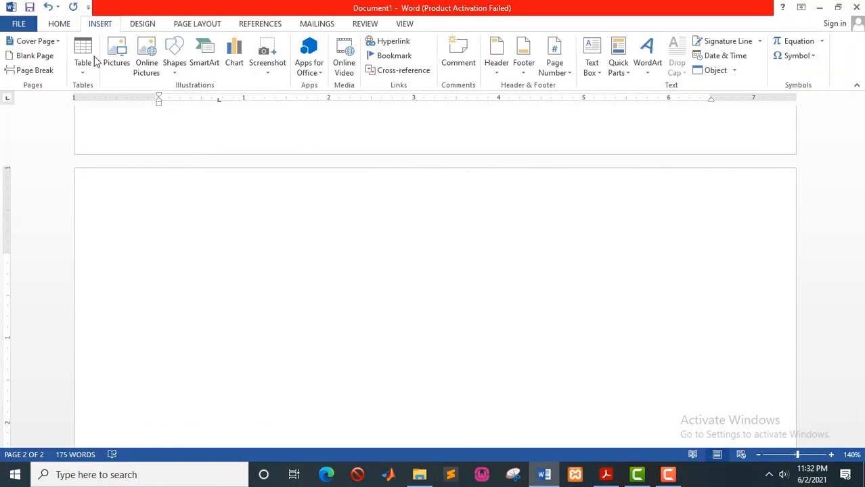
left_click(648, 76)
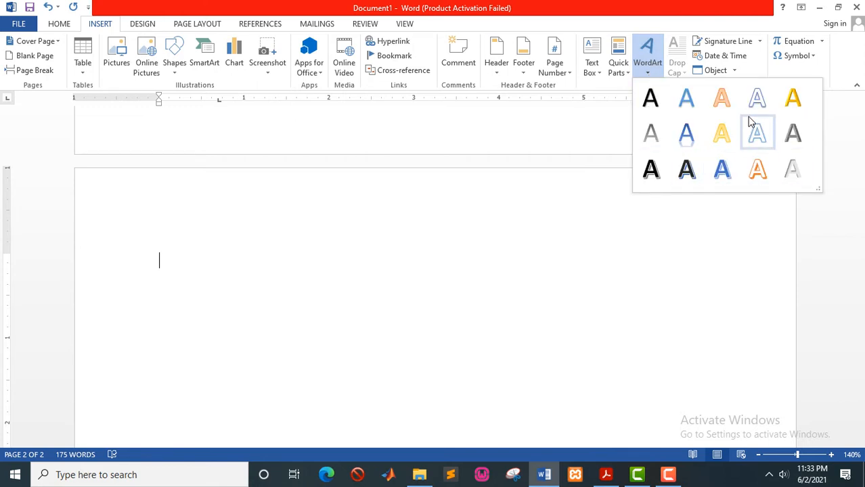
left_click(761, 171)
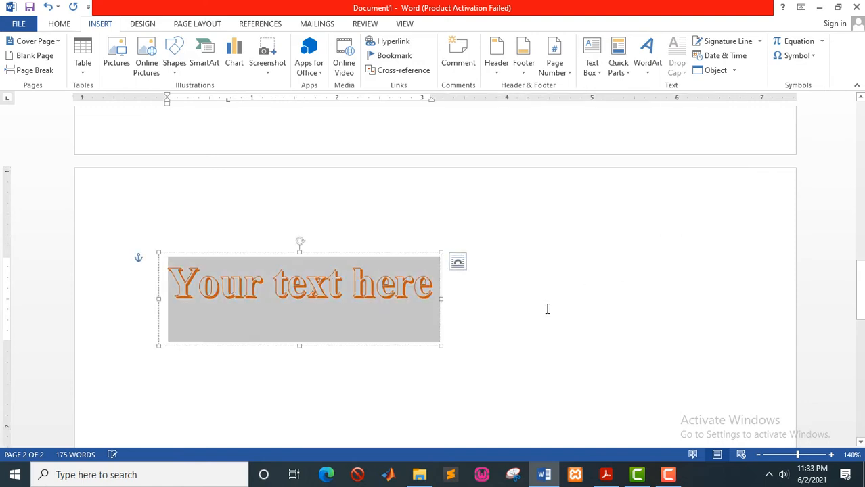
type("C")
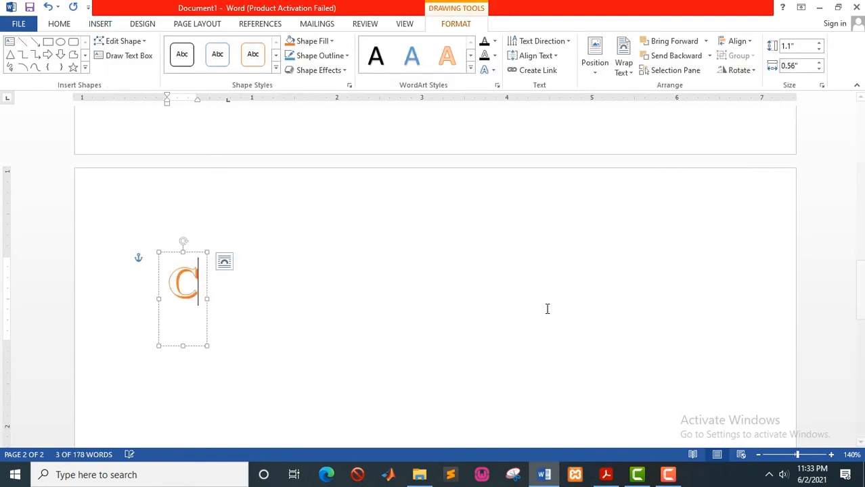
type("ool")
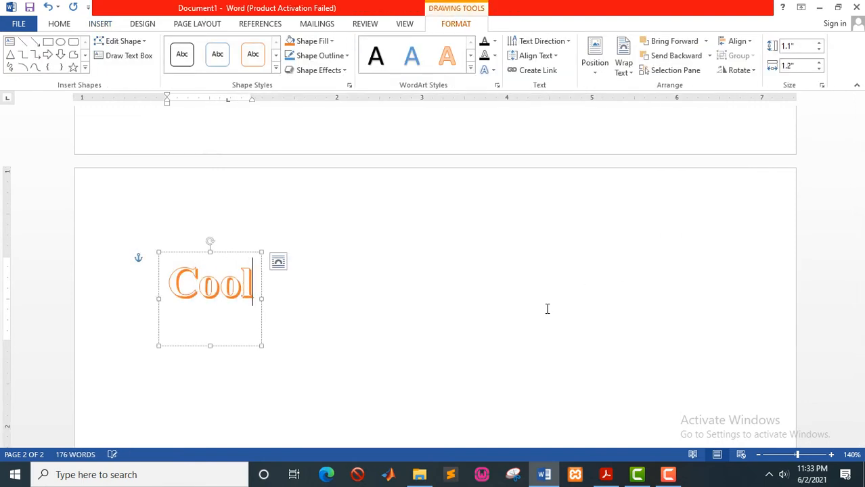
type(" menu")
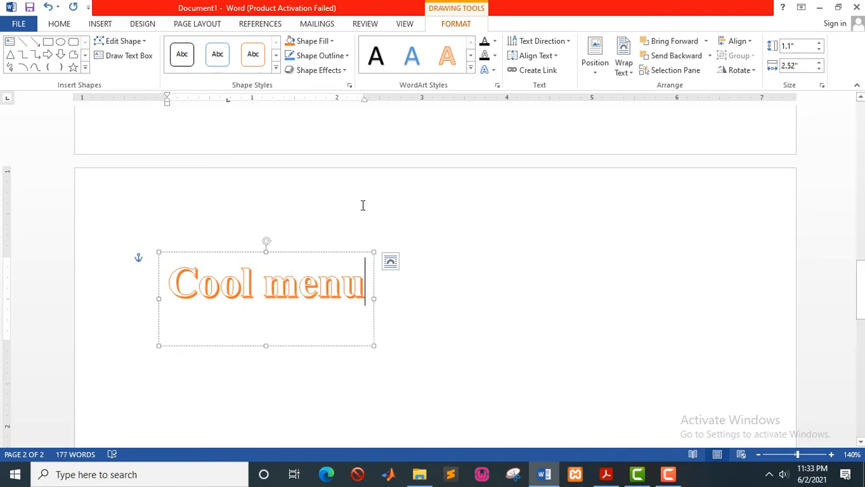
left_click(193, 371)
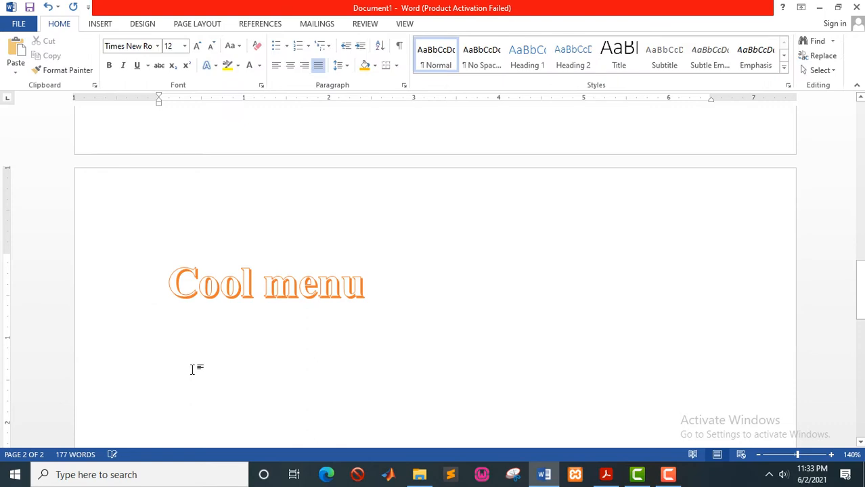
Read the next task in the assignment PDF, then scroll back to the top of the Word document.
key("alt+Tab")
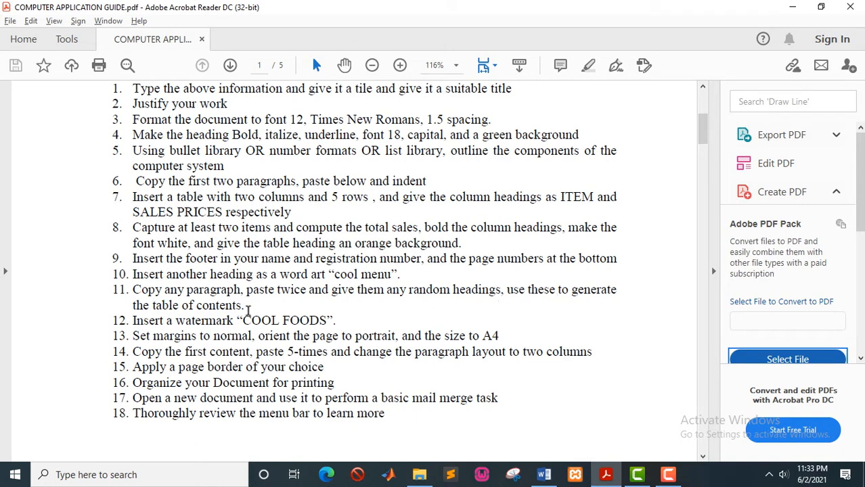
key("alt+Tab")
scroll(251, 302, "up", 5)
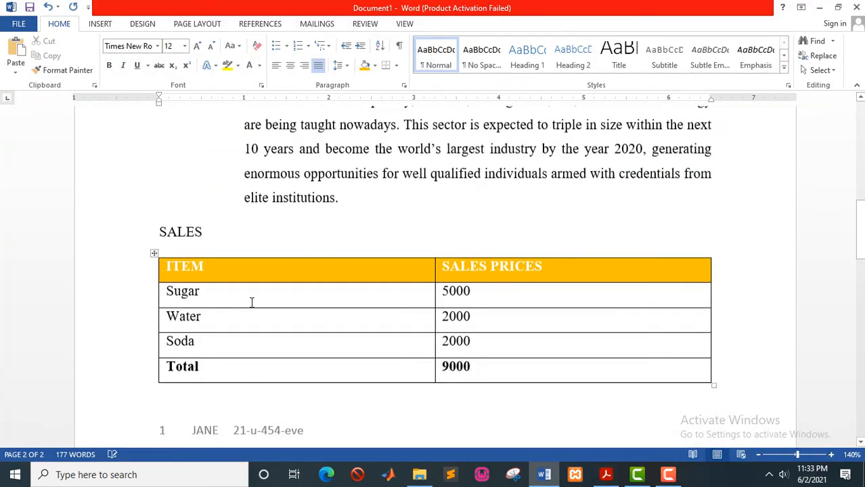
scroll(251, 303, "up", 8)
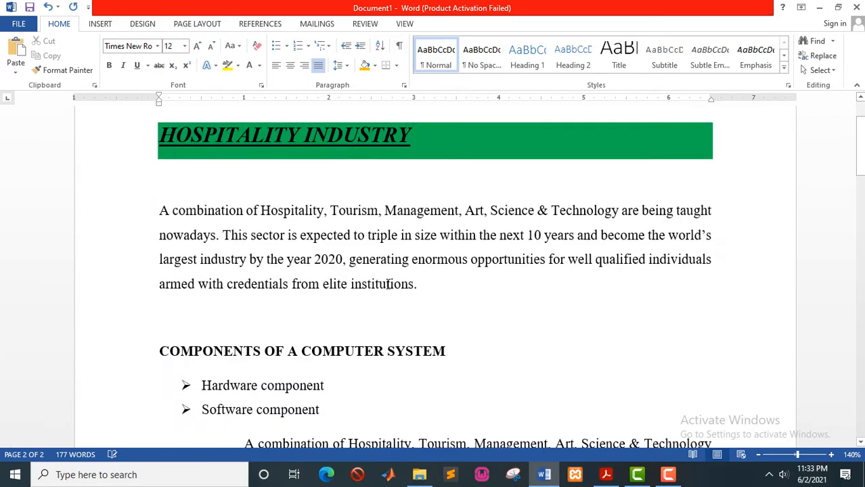
Under the Cool menu WordArt, add a 'Hospitality' subheading followed by the sector paragraph.
left_click_drag(351, 274, 159, 215)
key("ctrl+c")
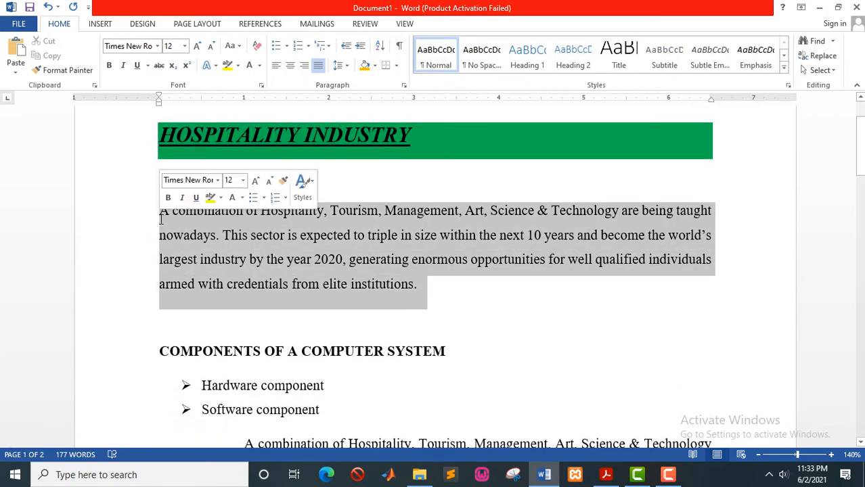
scroll(210, 291, "down", 15)
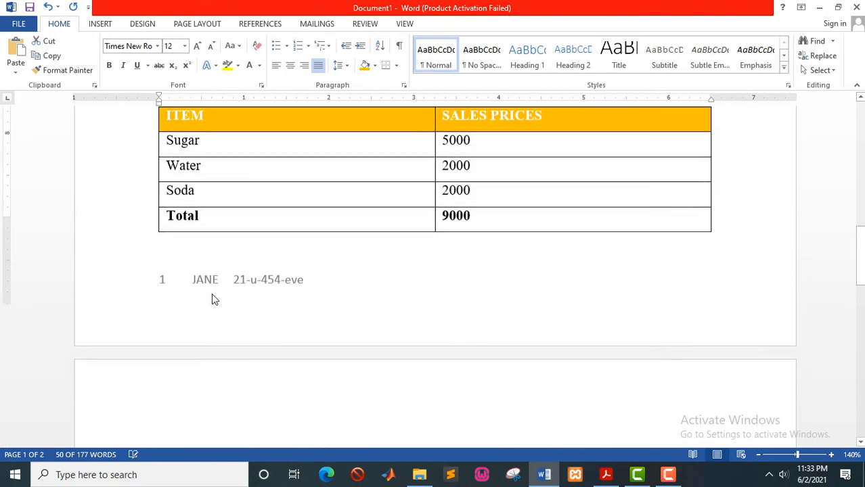
scroll(212, 295, "up", 4)
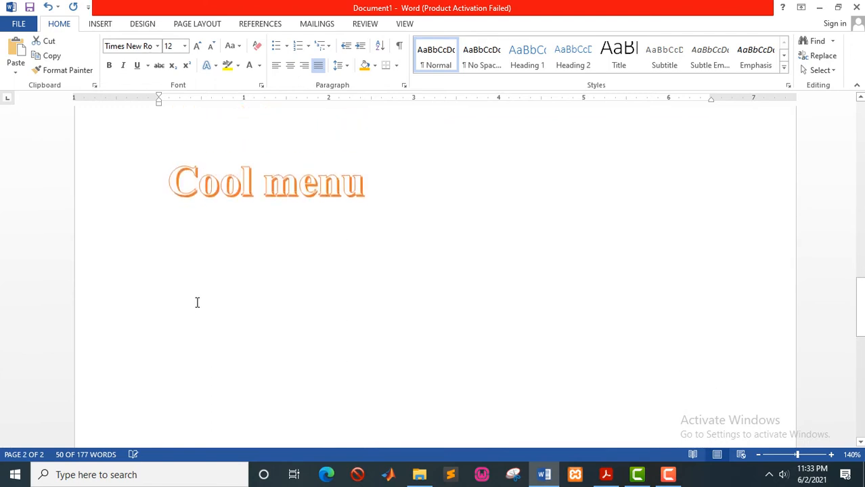
left_click(178, 310)
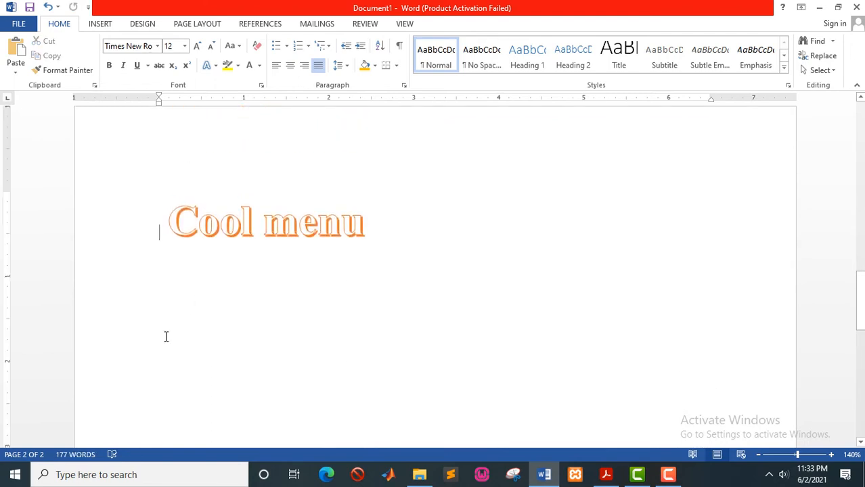
left_click(166, 336)
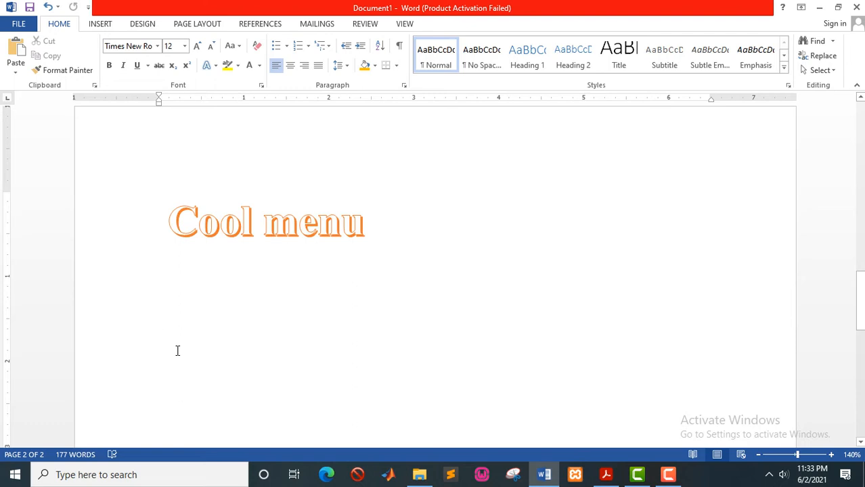
type("H")
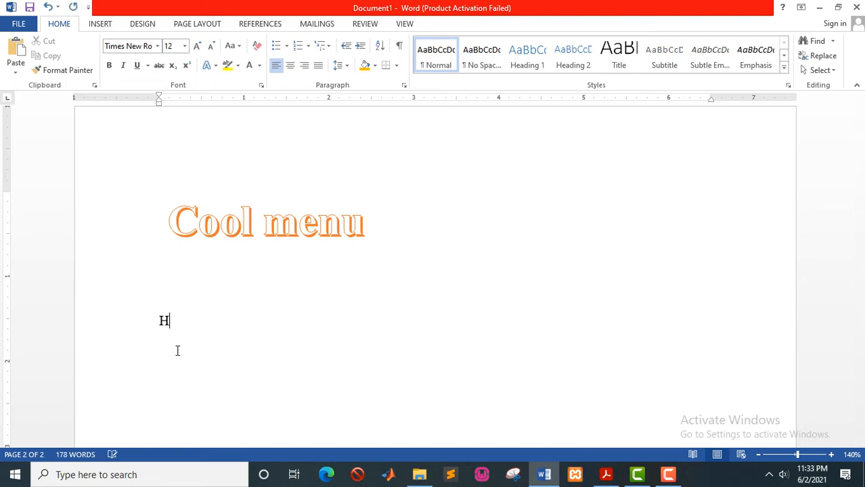
type("ospitality")
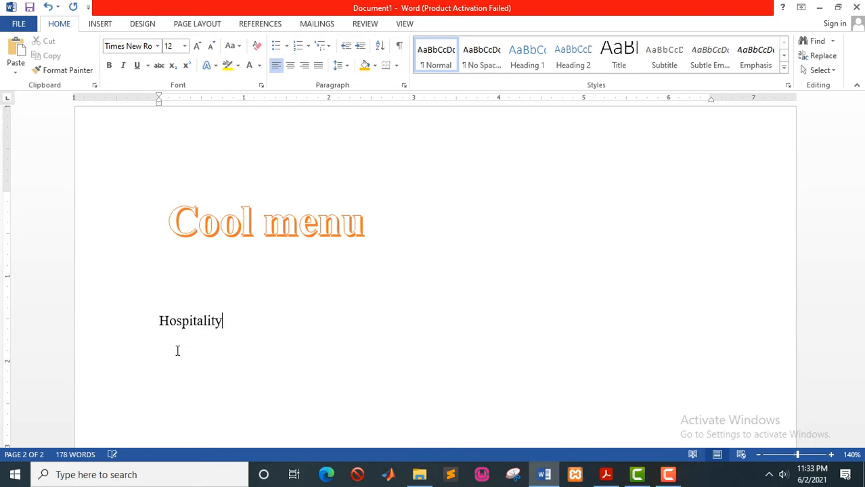
key("ctrl+v")
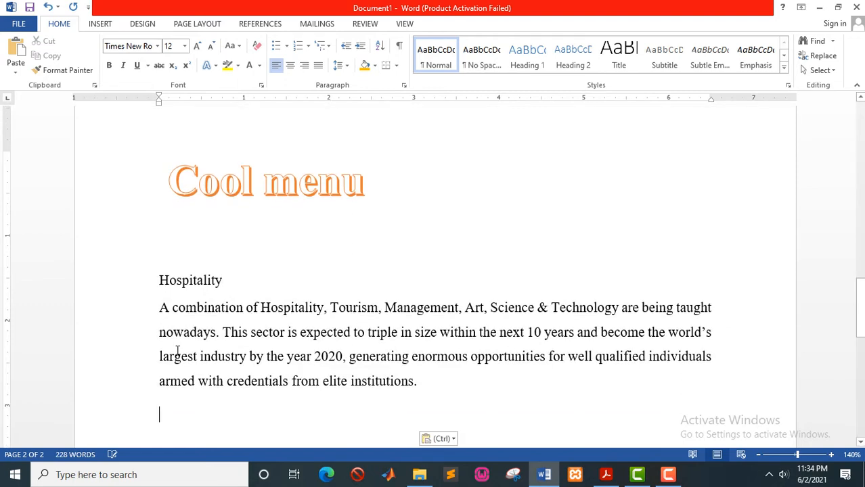
Add a 'Tourism' subheading followed by the same paragraph, then select the Hospitality line.
type("T")
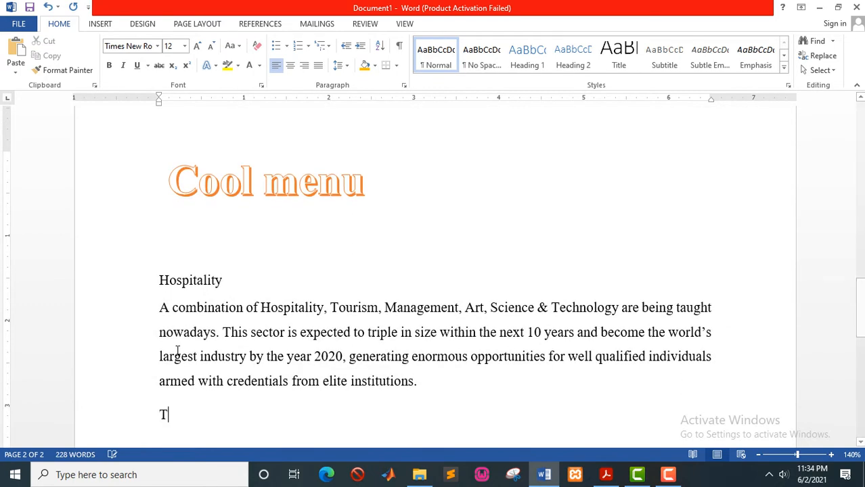
type("ouri")
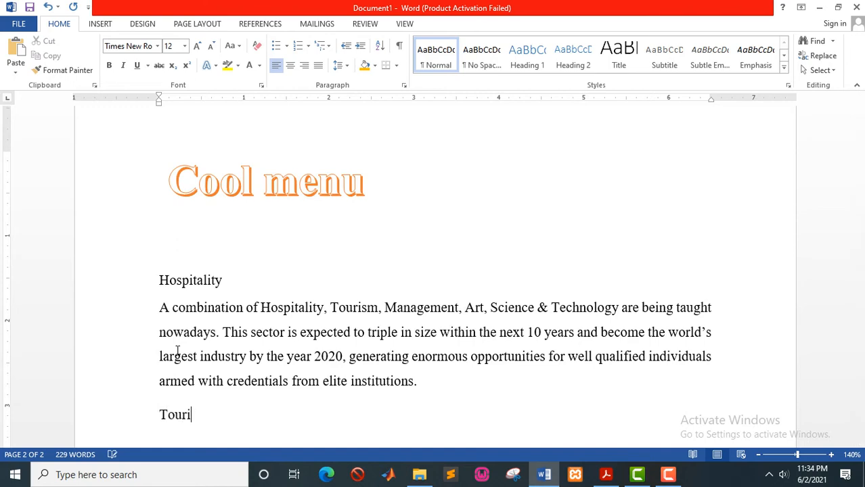
type("sm")
key("ctrl+v")
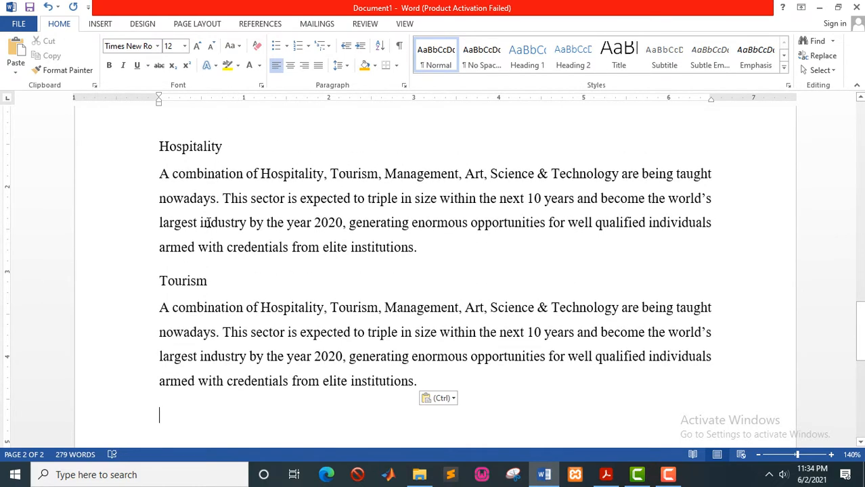
scroll(209, 222, "down", 1)
scroll(206, 222, "up", 1)
left_click(229, 150)
left_click(142, 149)
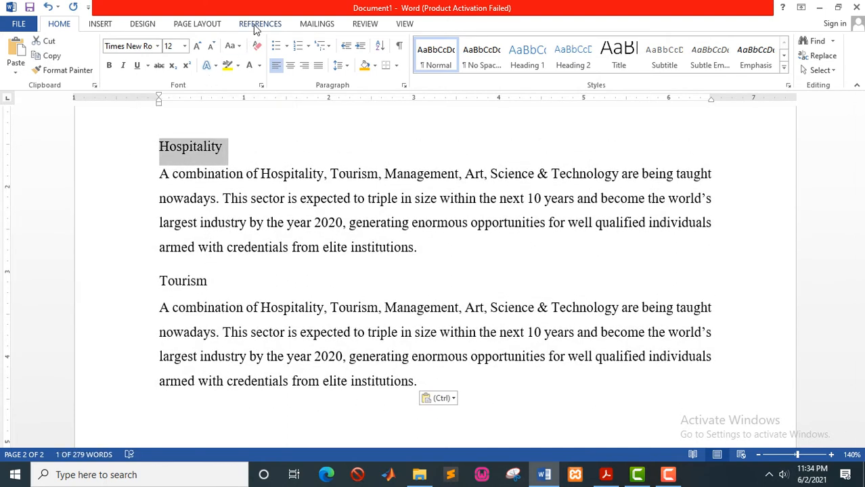
Make Hospitality a Level 1 contents entry and format it bold with Automatic font colour.
left_click(258, 24)
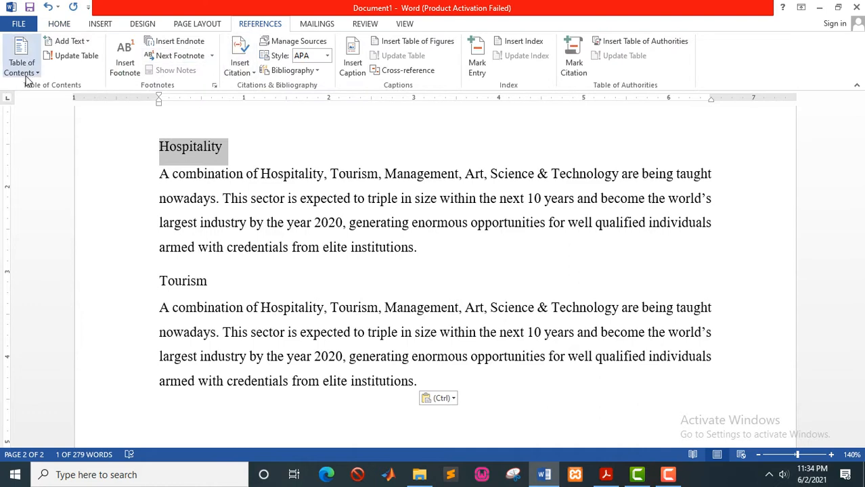
left_click(88, 42)
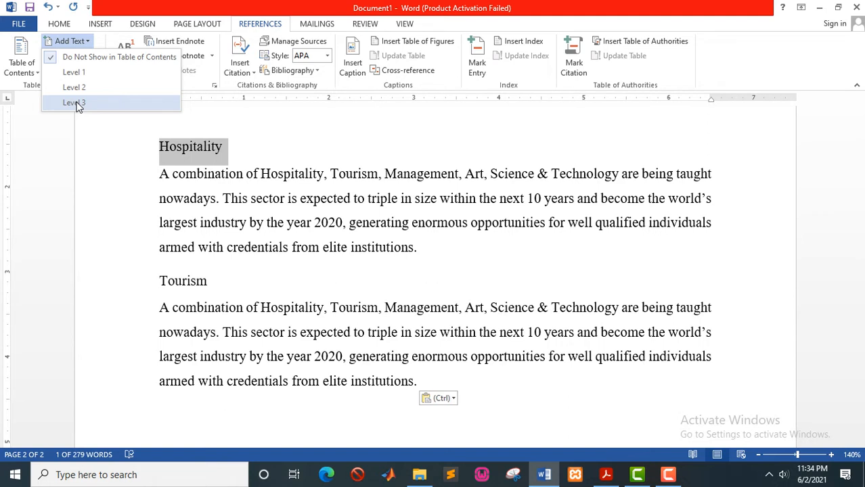
left_click(73, 72)
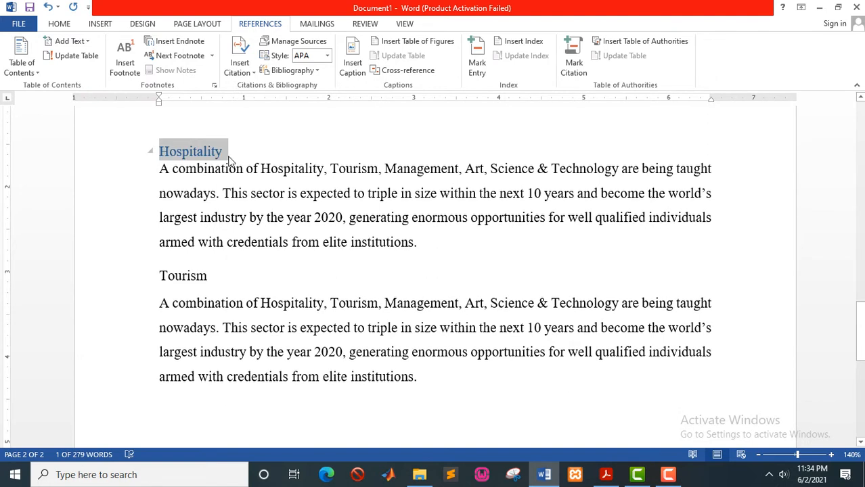
left_click(60, 24)
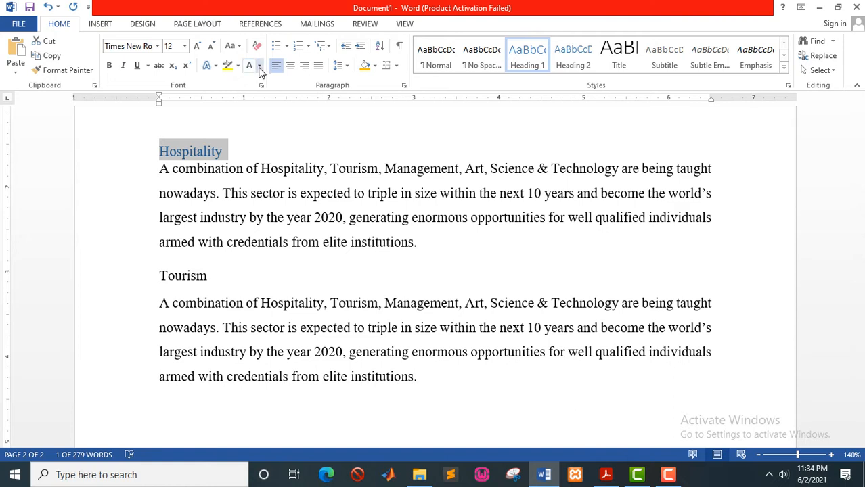
left_click(259, 67)
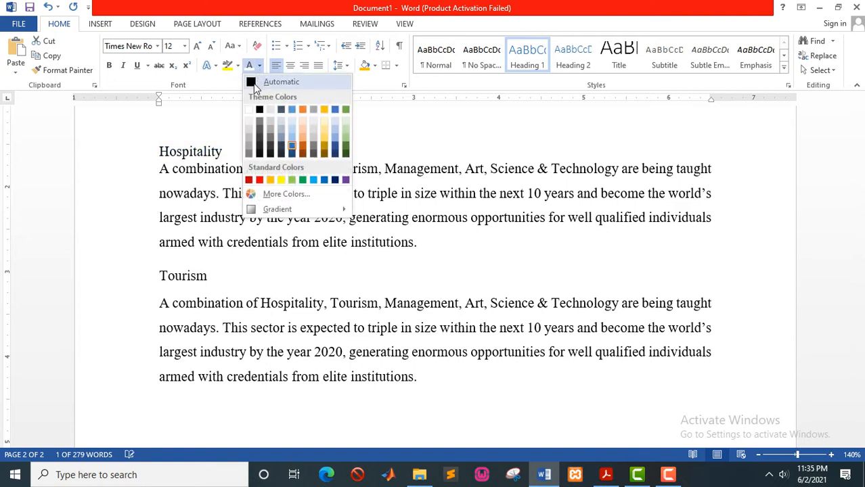
left_click(254, 87)
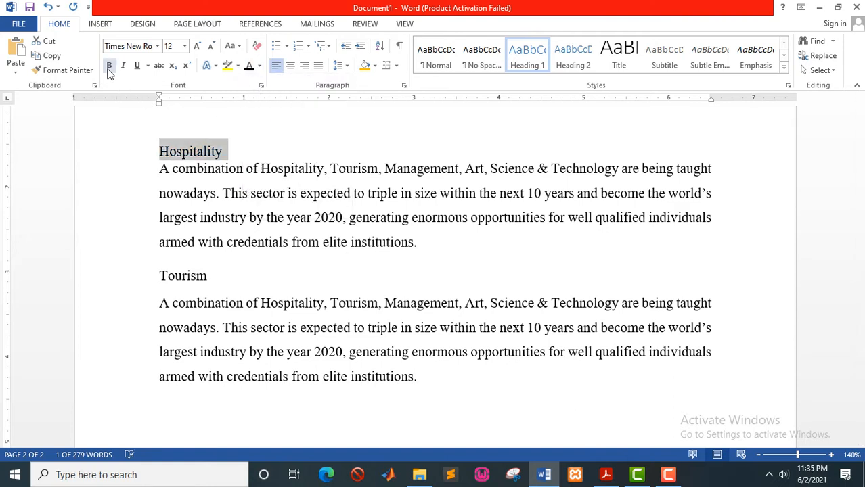
left_click(109, 66)
Give Tourism the same treatment: Level 1 contents entry, Automatic font colour, and bold.
left_click_drag(216, 276, 152, 271)
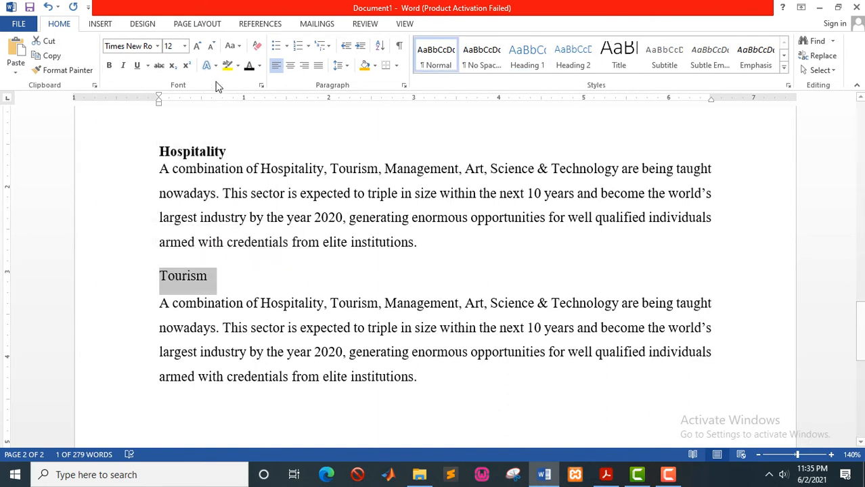
left_click(261, 27)
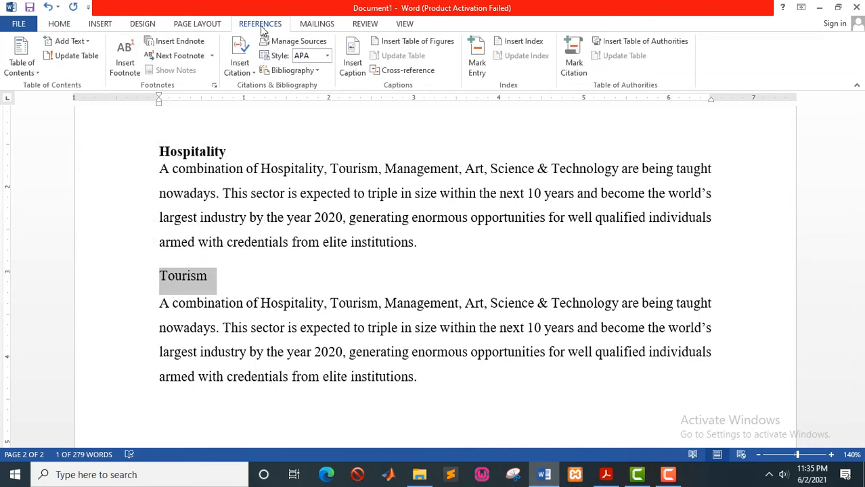
left_click(84, 42)
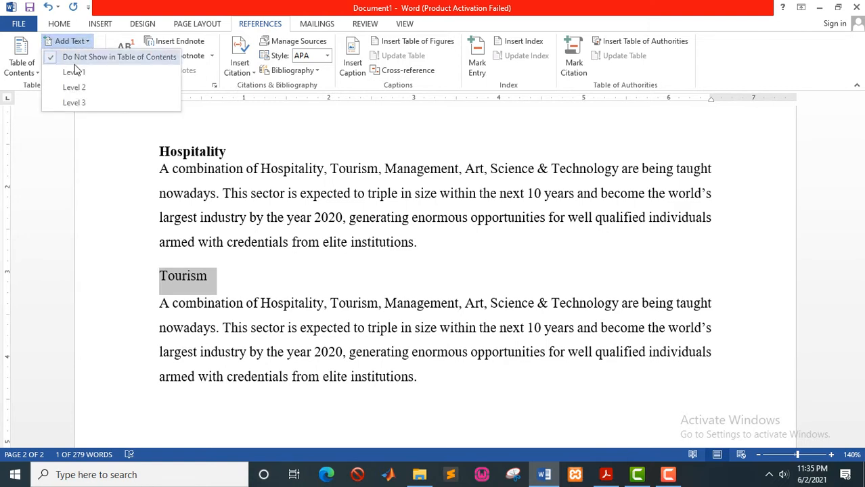
left_click(74, 72)
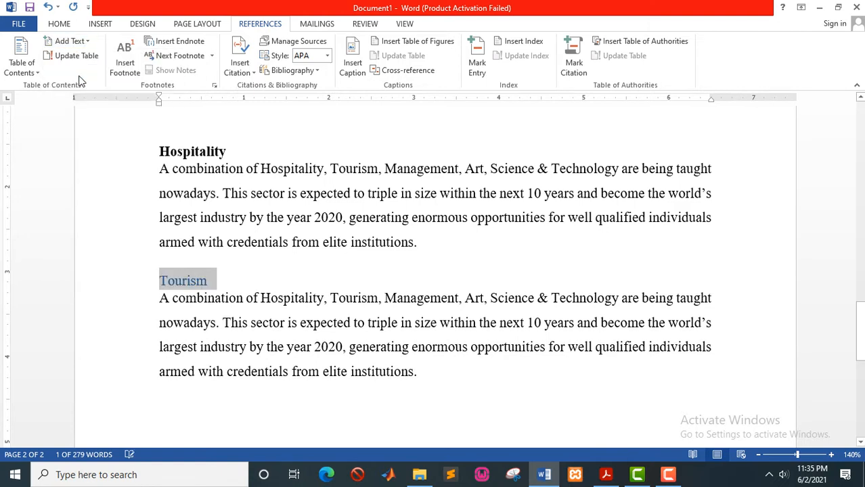
left_click(67, 26)
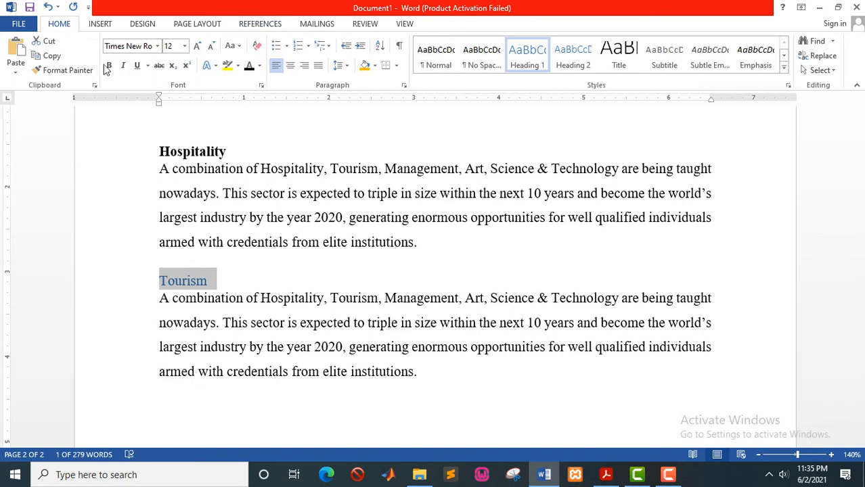
left_click(249, 66)
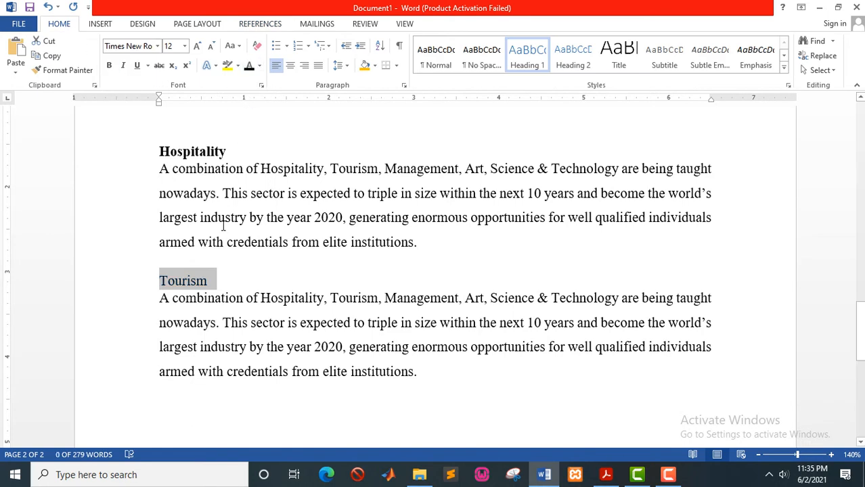
left_click(109, 67)
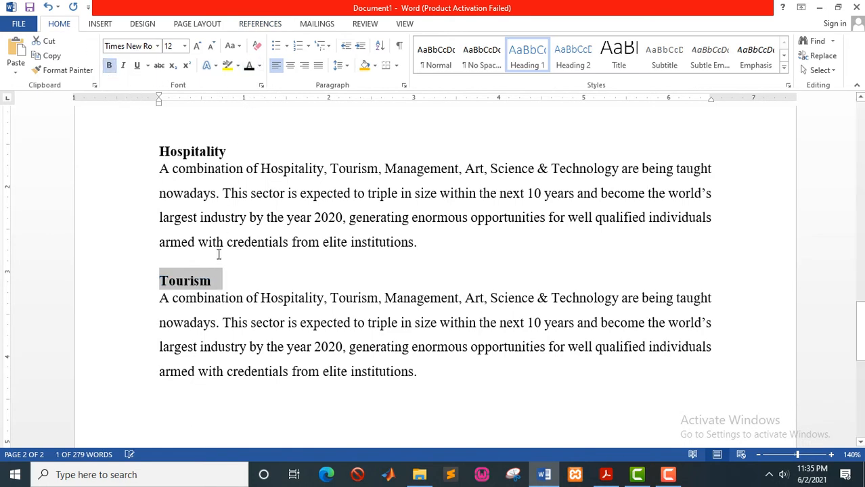
left_click(221, 276)
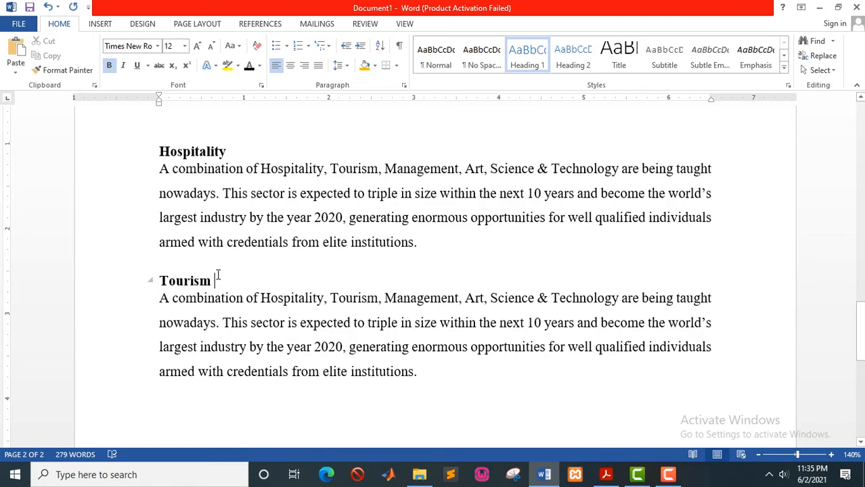
scroll(218, 276, "up", 10)
scroll(218, 273, "up", 10)
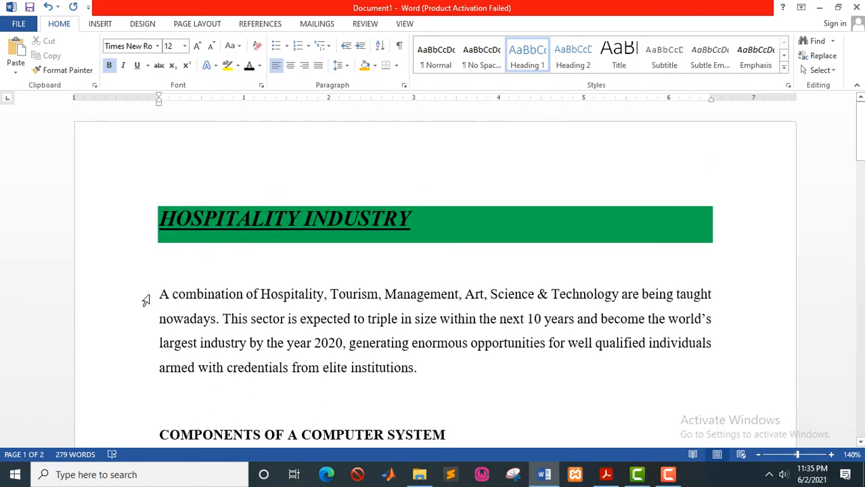
Type a 'TABLE OF CONTENTS' line under the HOSPITALITY INDUSTRY heading with an empty line below it.
left_click(159, 295)
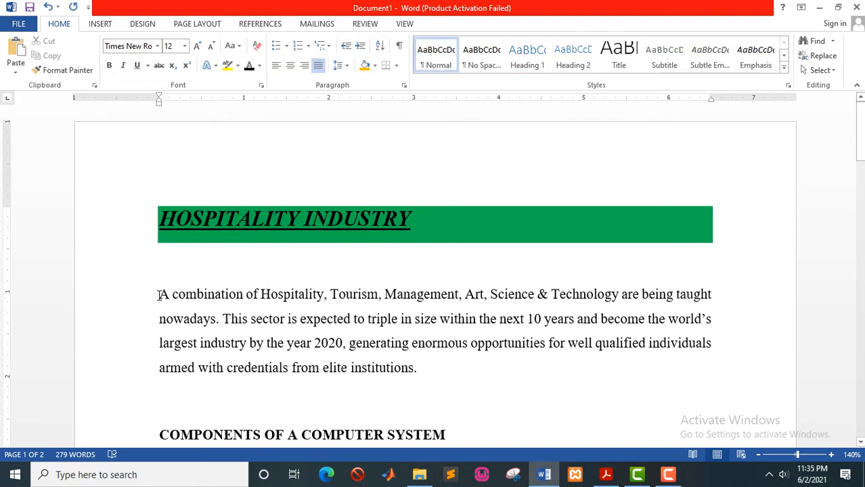
key("Return")
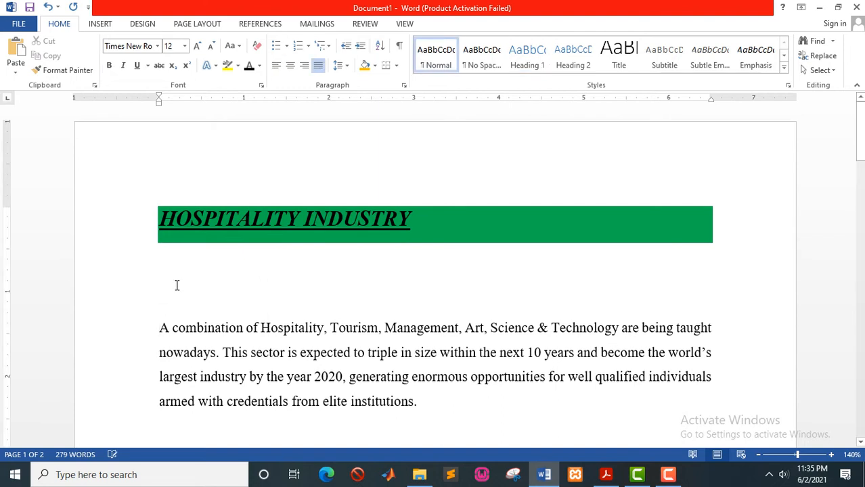
key("Up")
key("Up")
key("Return")
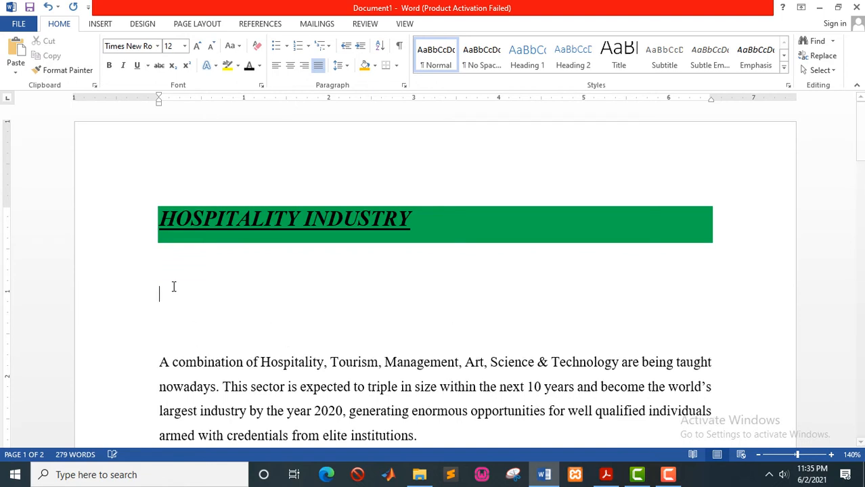
type("TABLE OF C")
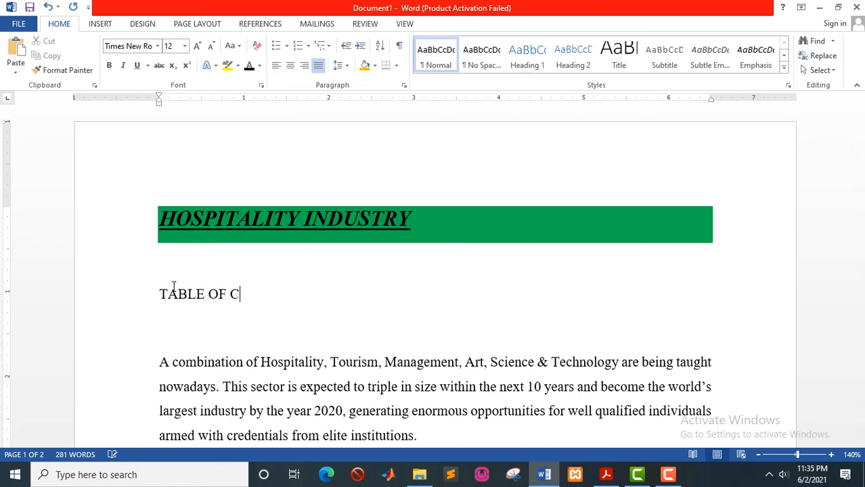
type("ONTENTS")
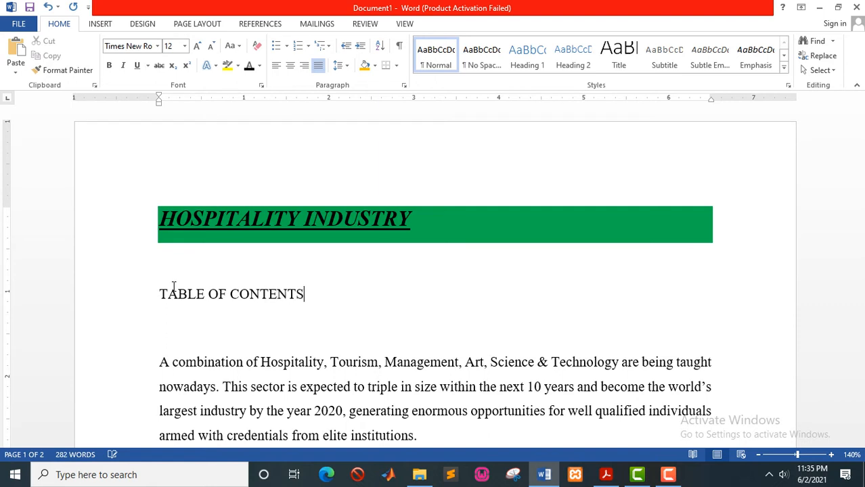
key("Return")
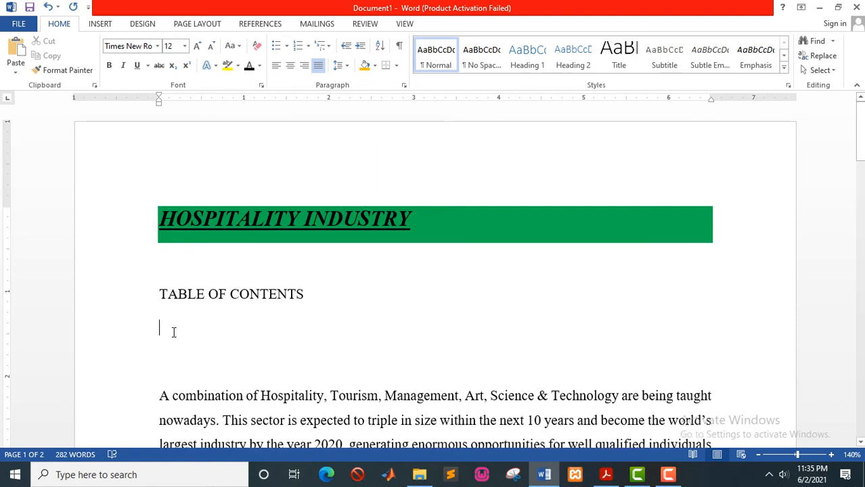
left_click(256, 24)
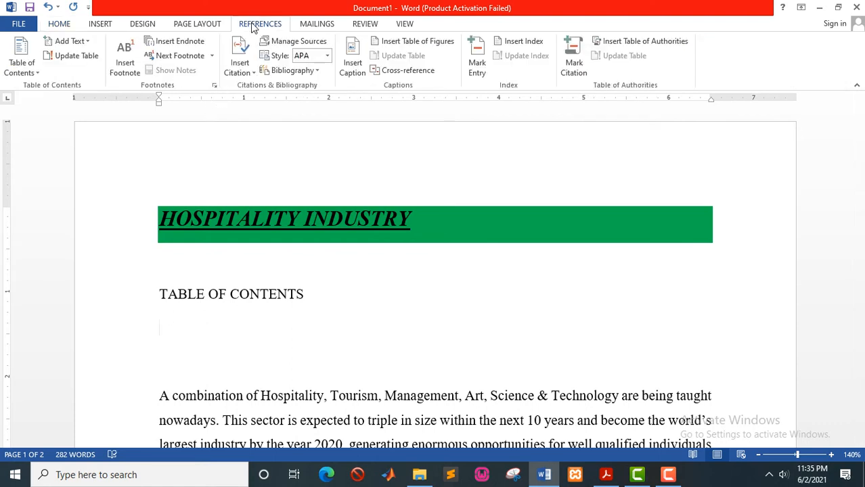
Insert an Automatic Table 1 table of contents and delete the extra blank lines below it.
left_click(38, 73)
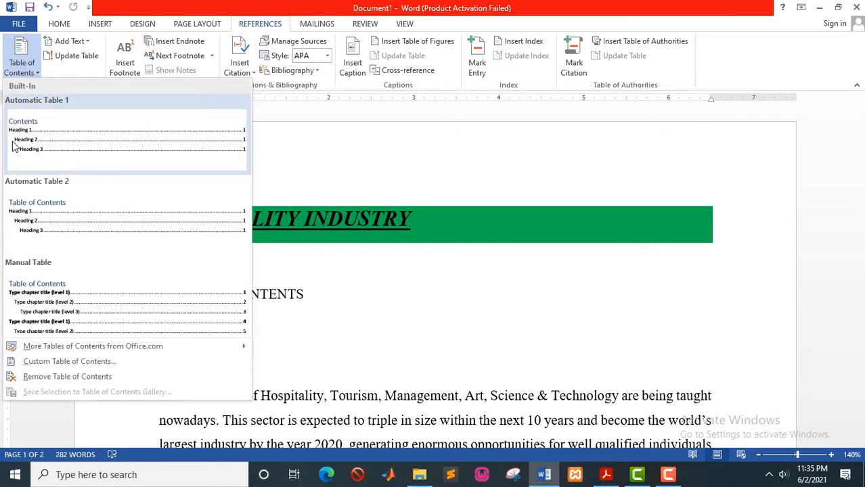
left_click(72, 148)
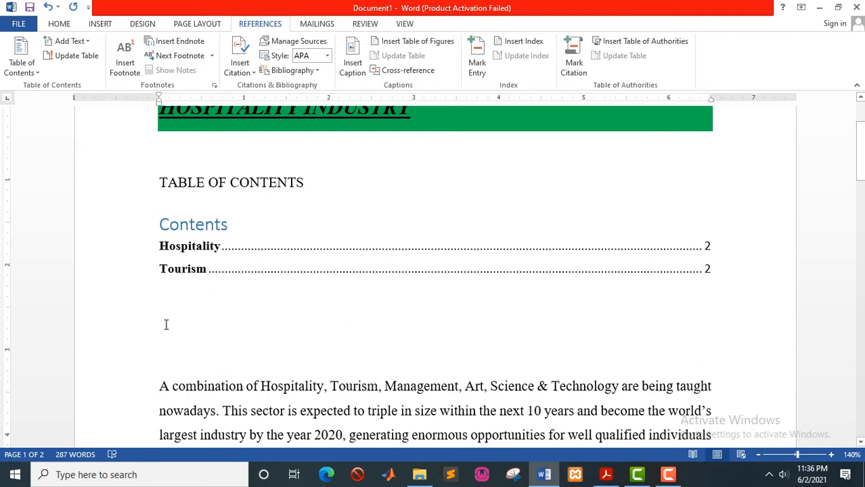
key("Delete")
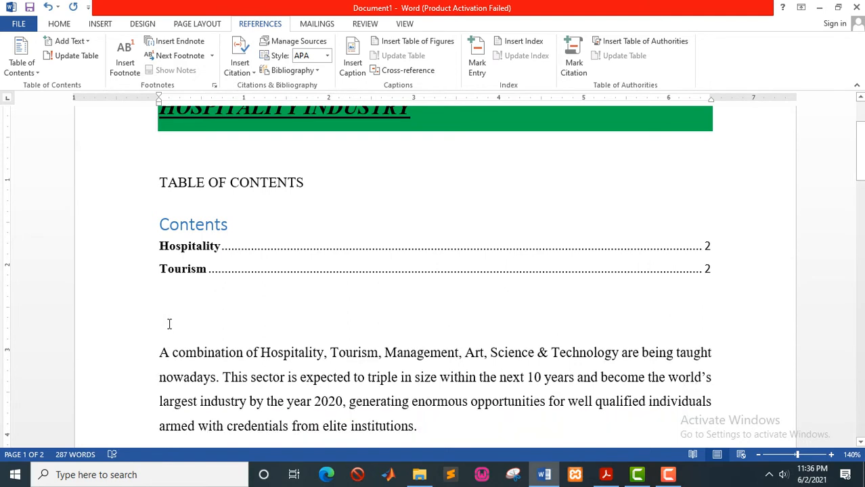
key("Delete")
key("Delete")
key("Delete")
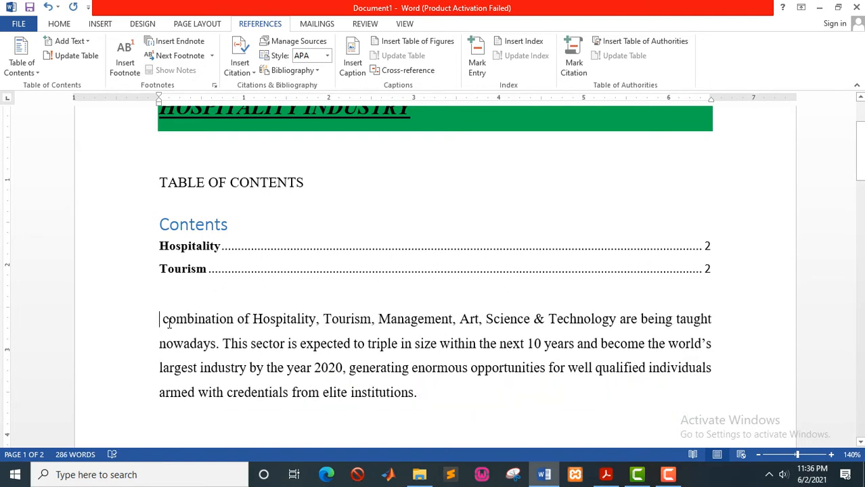
type("A")
key("alt+Tab")
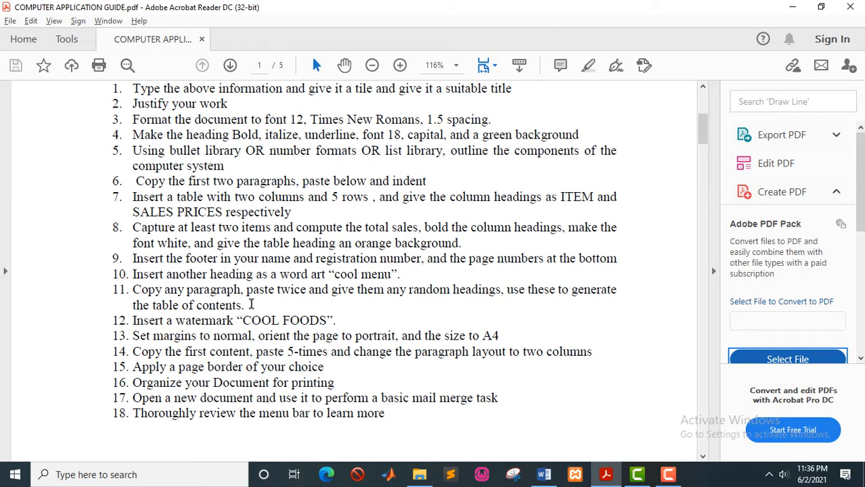
Add blank lines after the Tourism paragraph so the document continues onto a blank page 3.
key("alt+Tab")
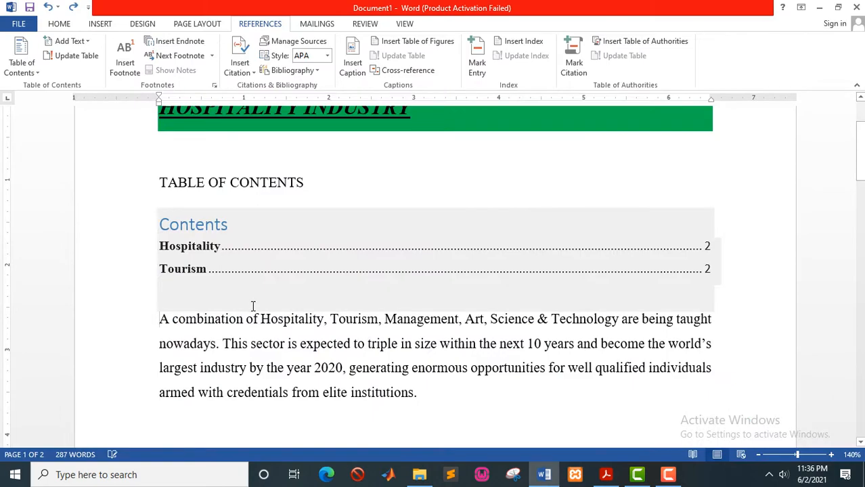
scroll(252, 305, "down", 15)
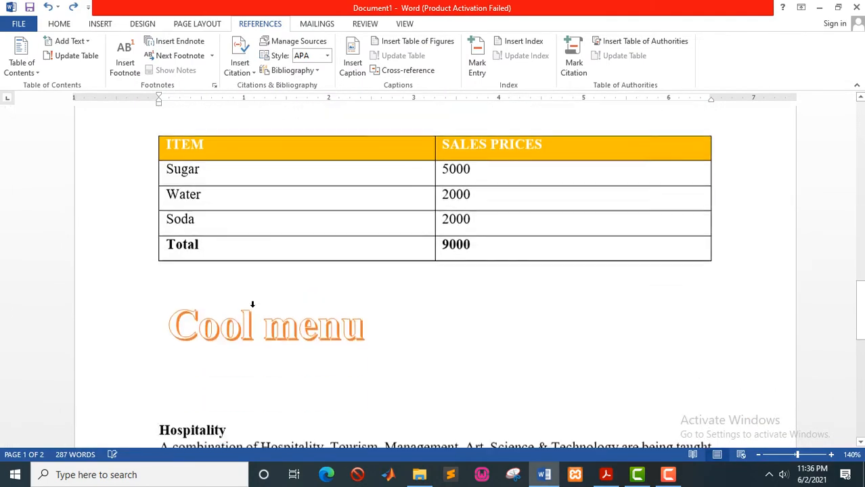
scroll(253, 306, "down", 8)
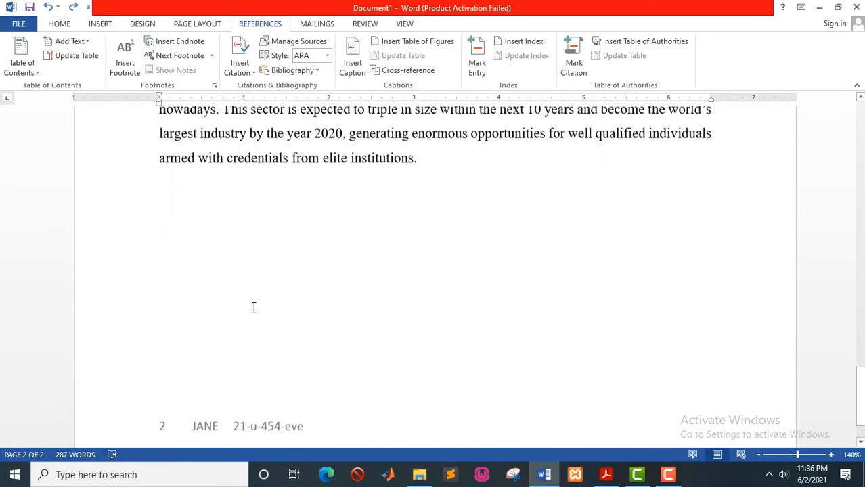
scroll(253, 307, "down", 1)
scroll(254, 307, "up", 1)
scroll(253, 307, "down", 2)
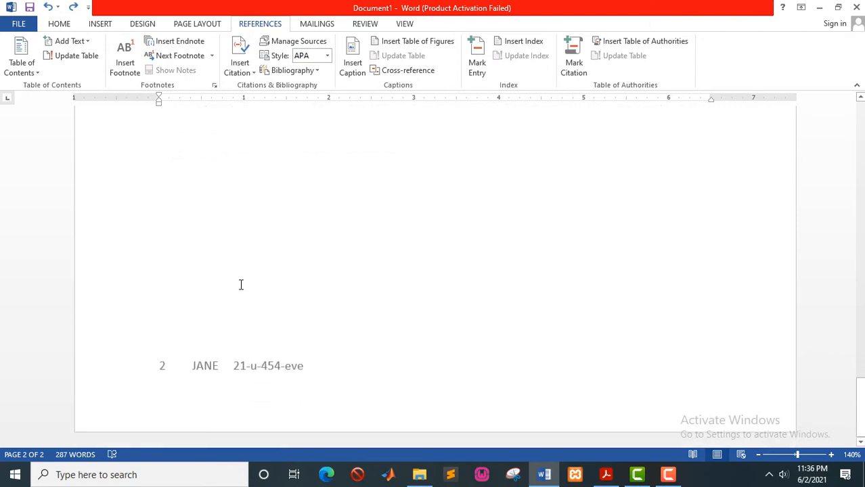
scroll(240, 284, "up", 3)
left_click(427, 265)
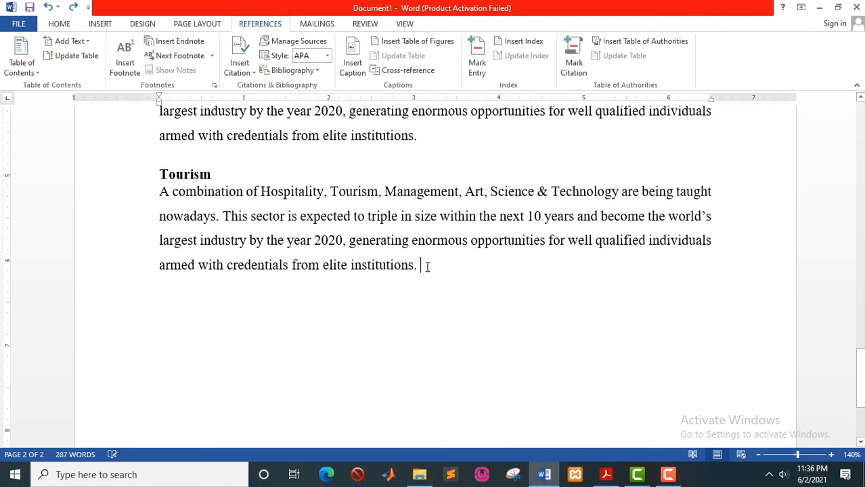
scroll(287, 234, "up", 3)
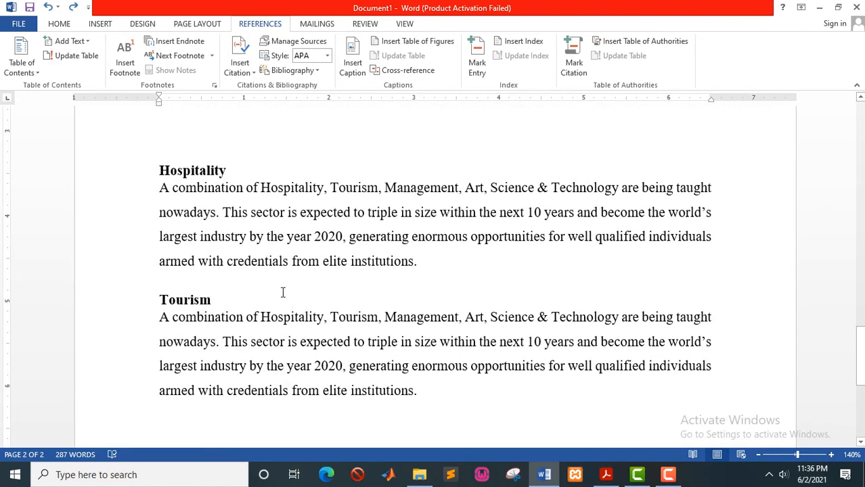
scroll(311, 318, "down", 2)
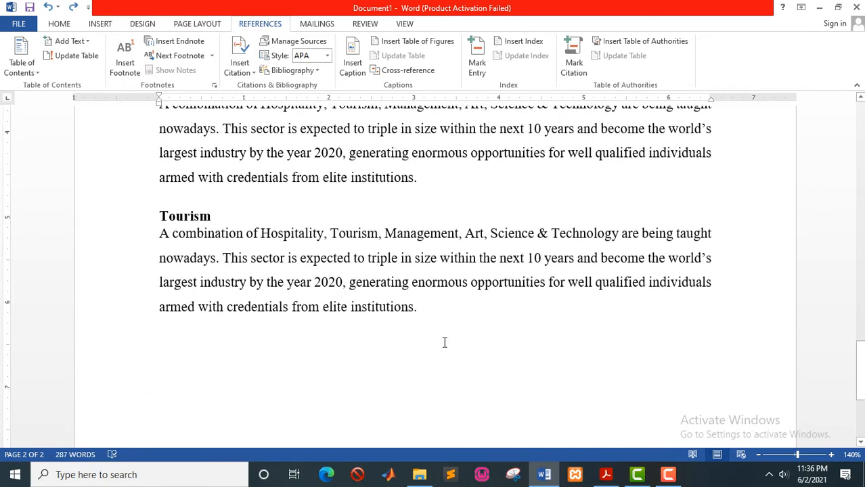
key("Return")
key("Return")
key("Return")
key("Return")
key("Return")
key("Return")
key("Return")
key("Return")
key("Return")
key("Return")
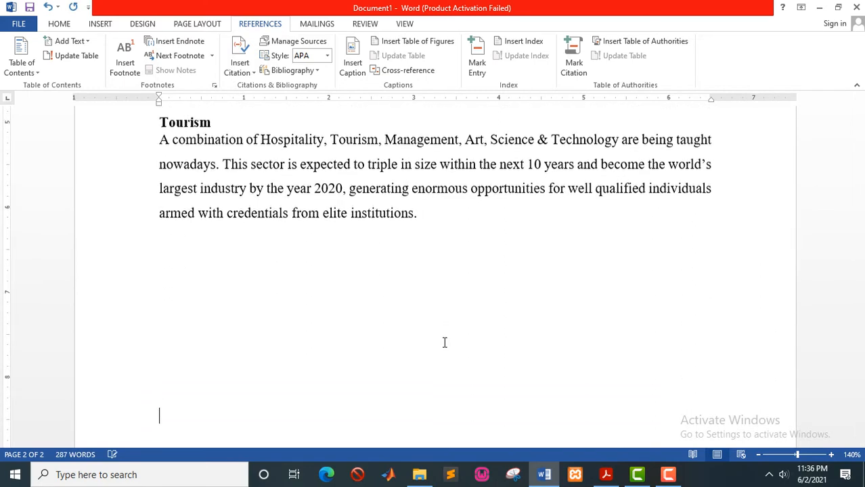
key("Return")
key("Return")
left_click(445, 343)
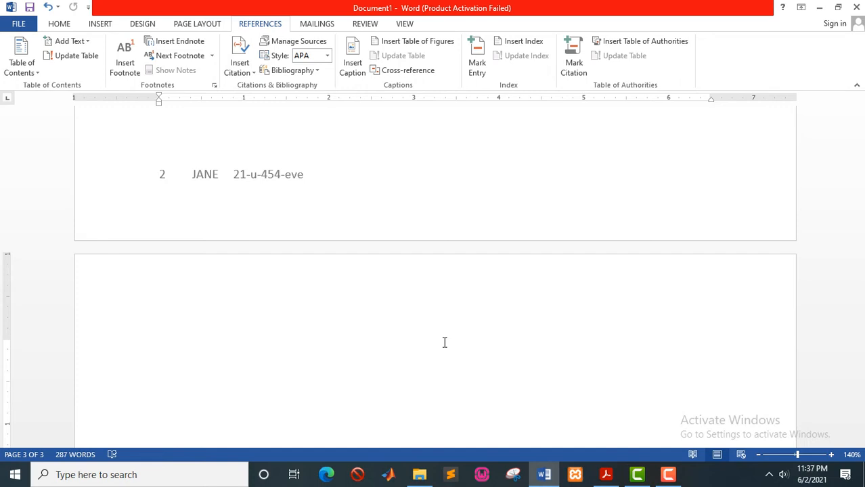
Type the heading 'ORGANOGRAM/ORGANIZATION CHART' on page 3 and add an empty line below.
type("ORGA")
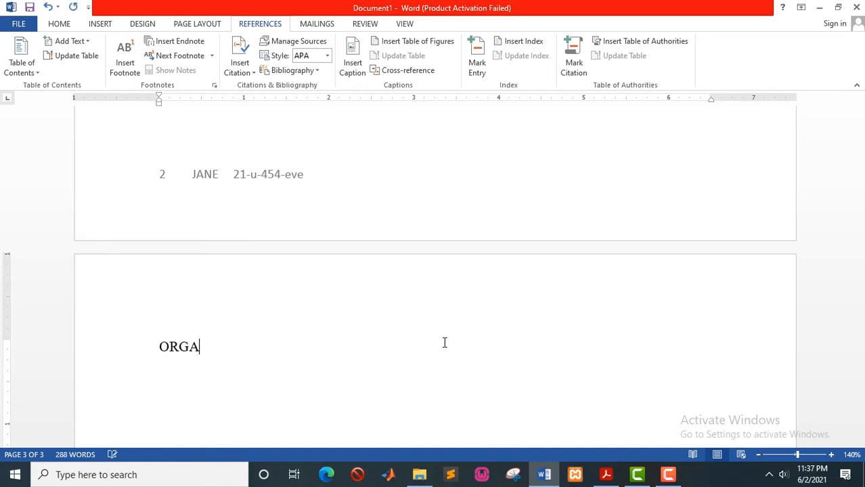
type("NOGRAM/")
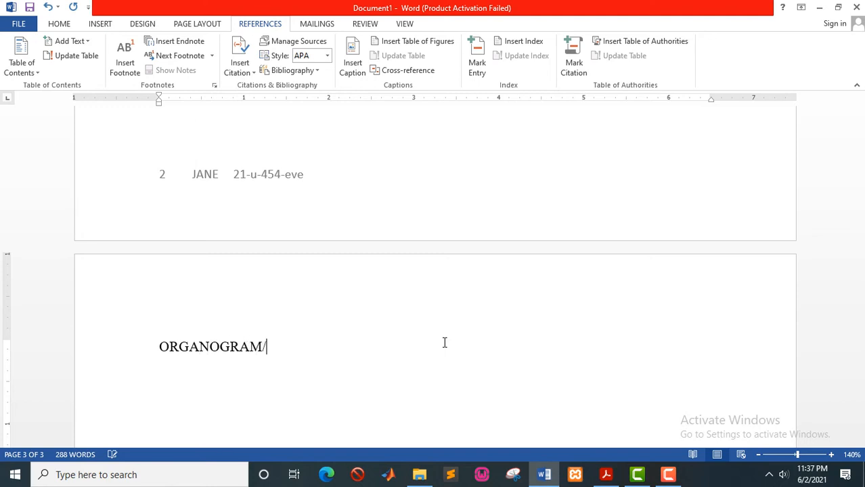
type("ORGANI")
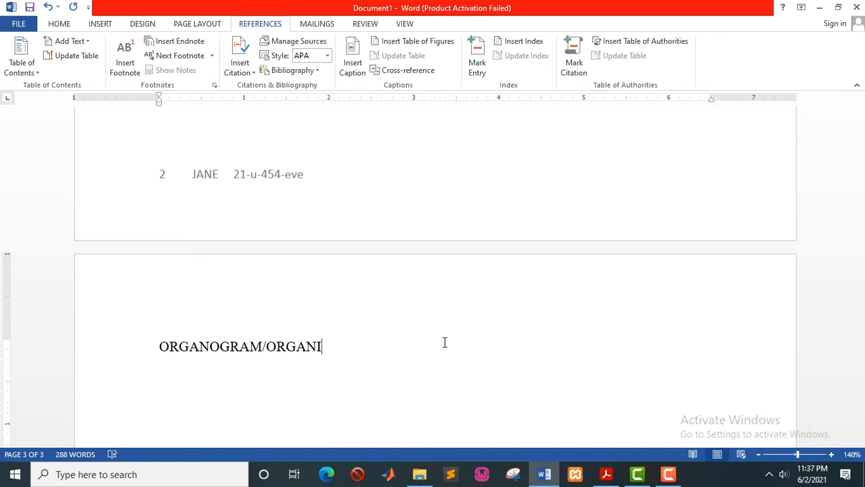
type("ZATION CHART")
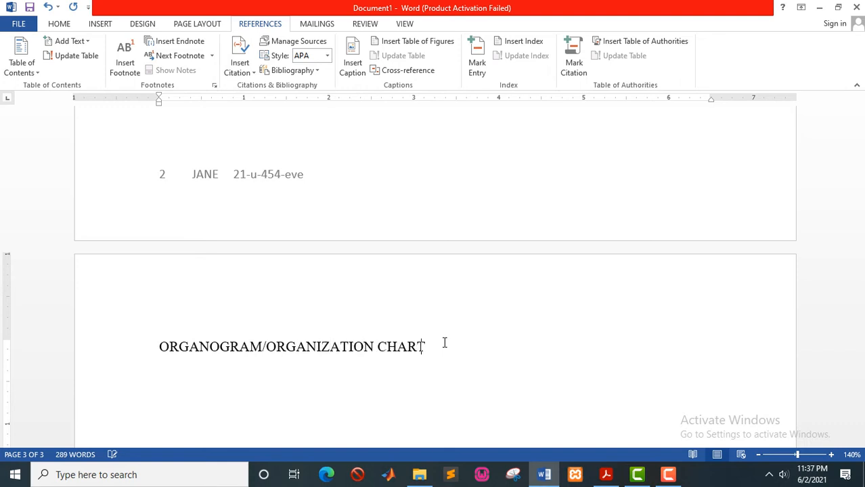
key("Return")
Insert the Hierarchy SmartArt layout below the heading on page 3.
left_click(101, 25)
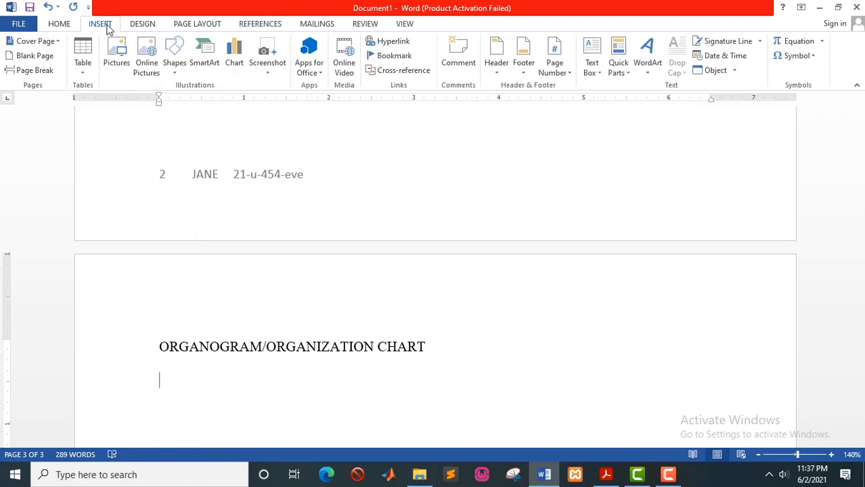
left_click(210, 63)
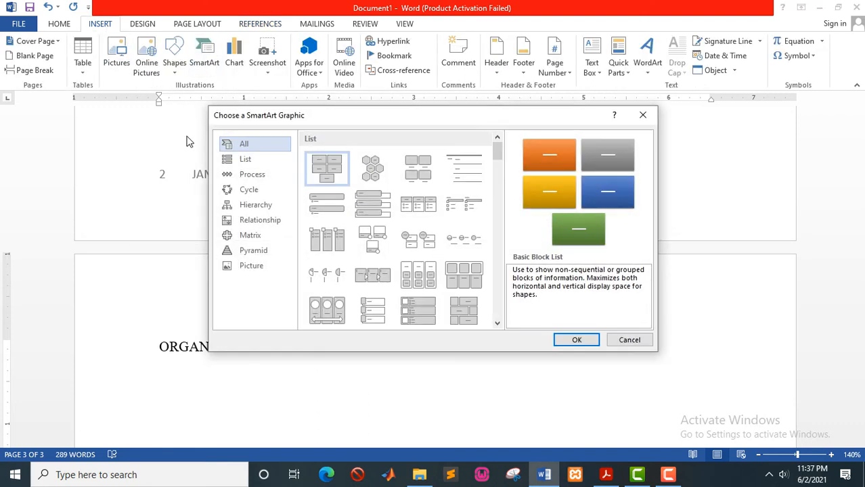
left_click(250, 207)
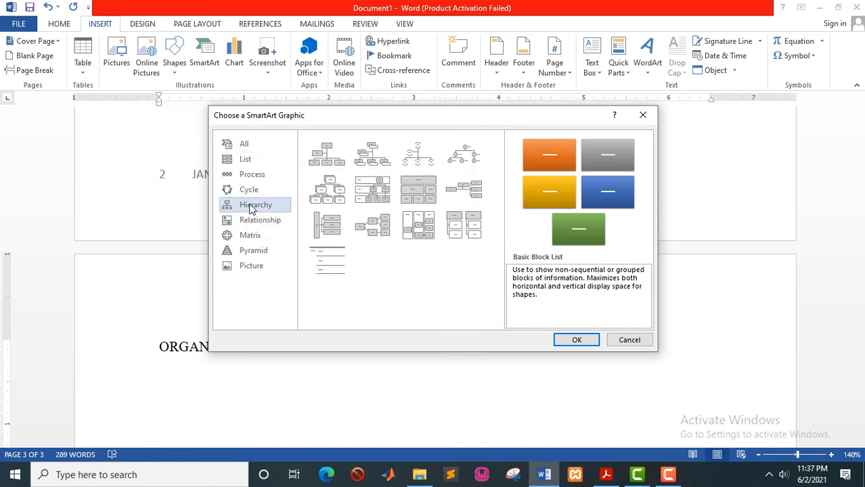
left_click(330, 197)
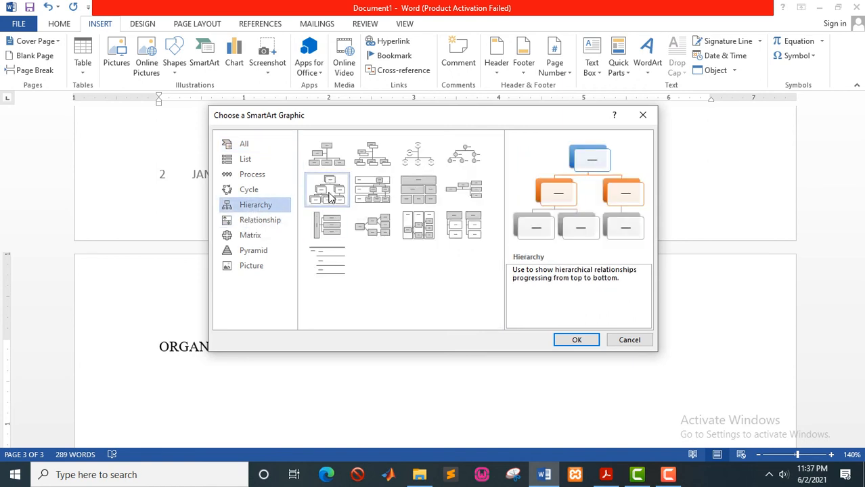
left_click(575, 340)
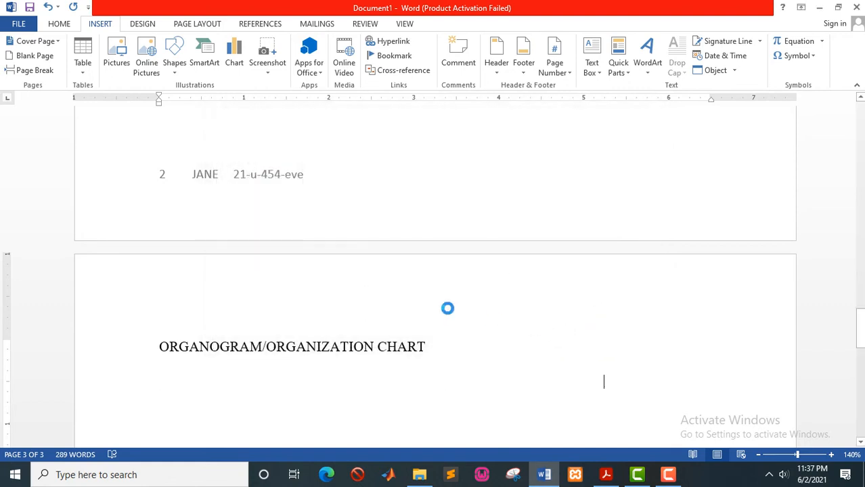
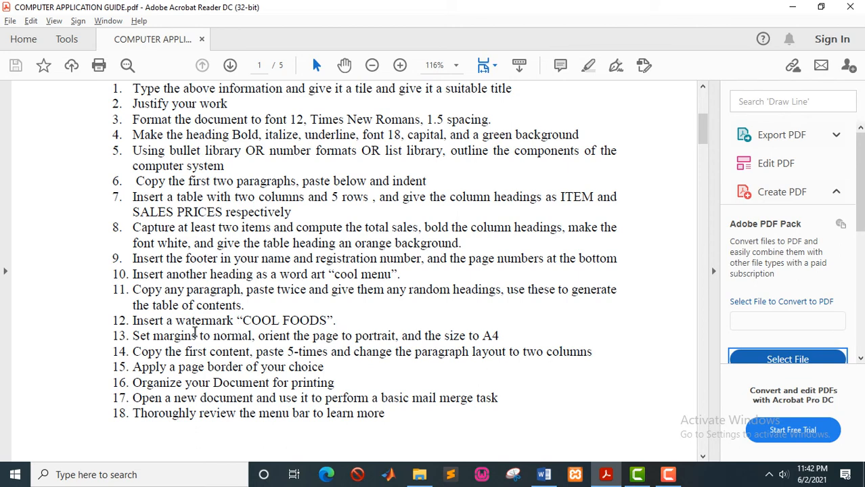
Switch from the assignment PDF back to the Word document.
key("alt+Tab")
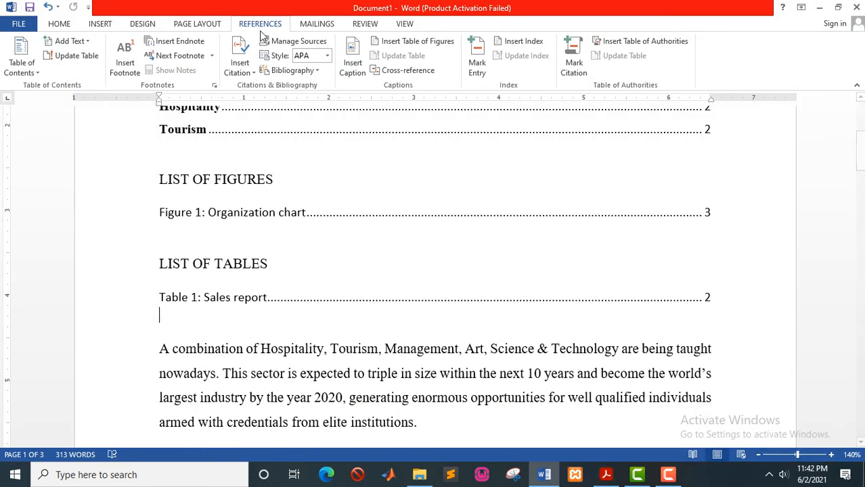
Open the Custom Watermark settings under Design and choose a text watermark.
left_click(93, 25)
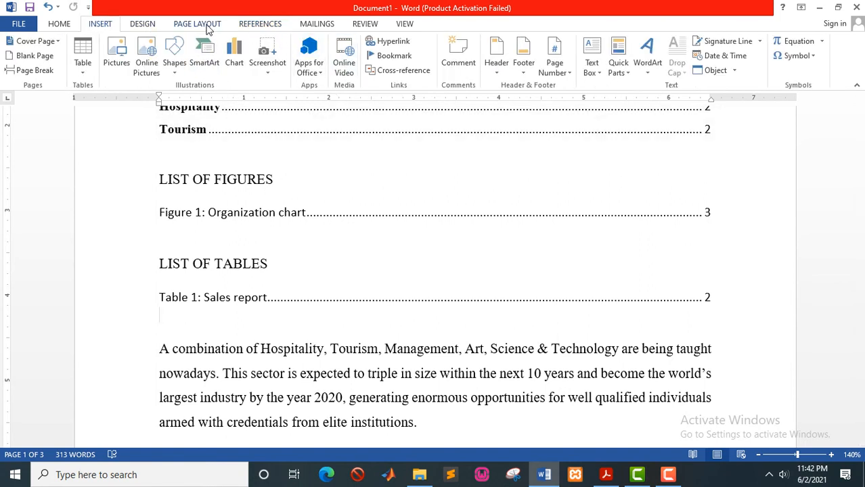
left_click(200, 25)
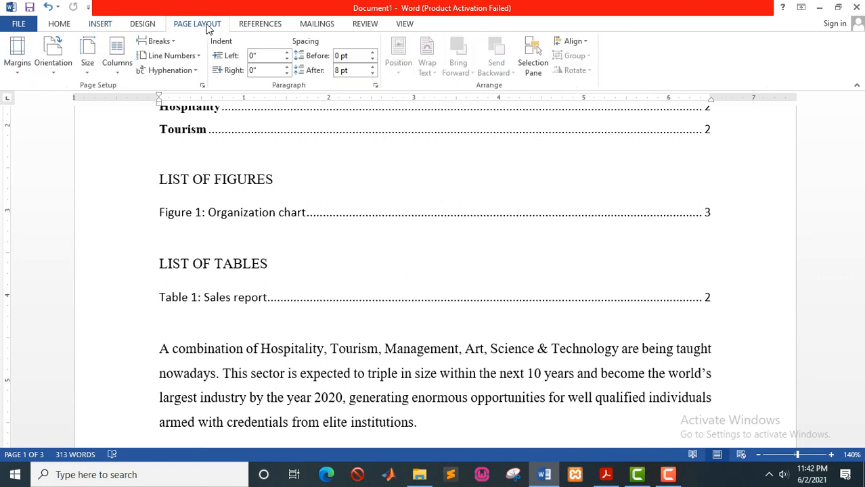
left_click(143, 23)
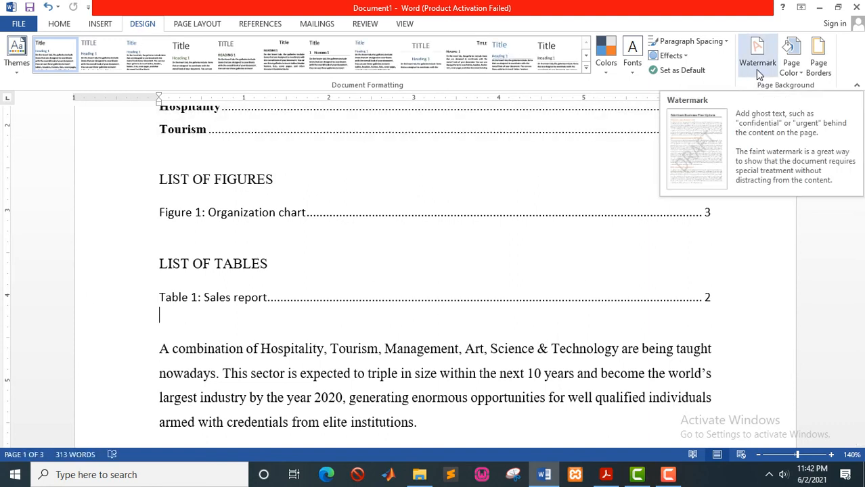
left_click(758, 76)
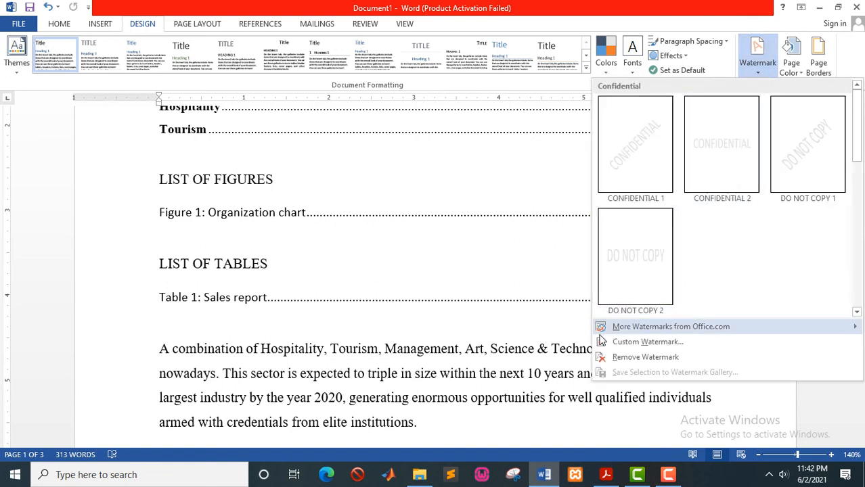
left_click(629, 342)
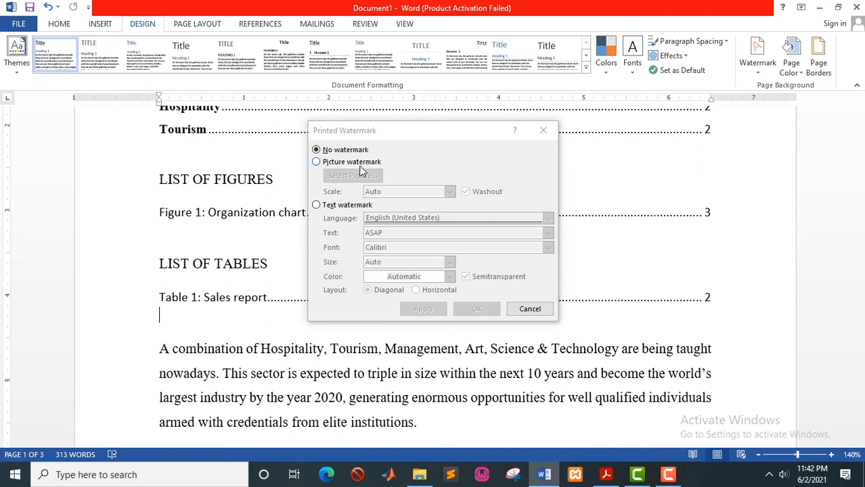
left_click(317, 163)
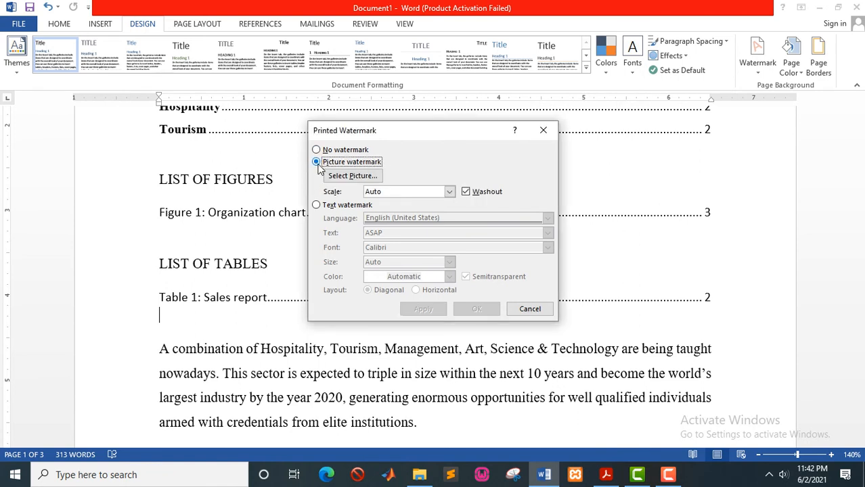
left_click(316, 206)
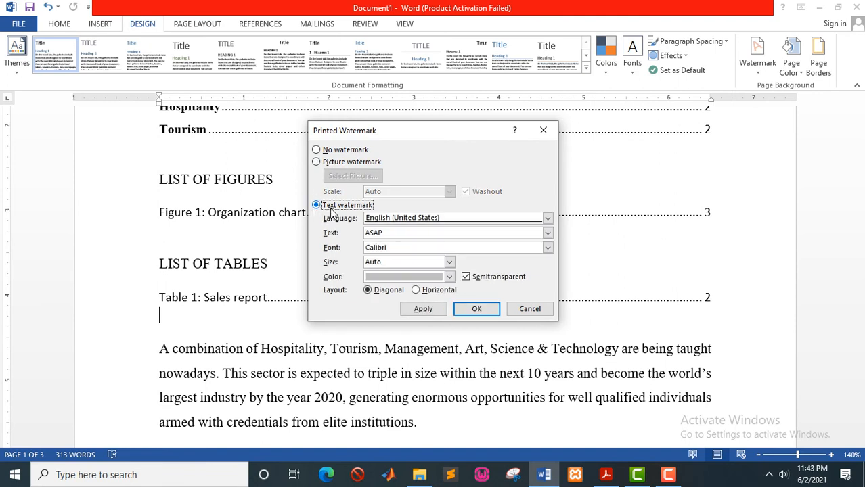
left_click(317, 162)
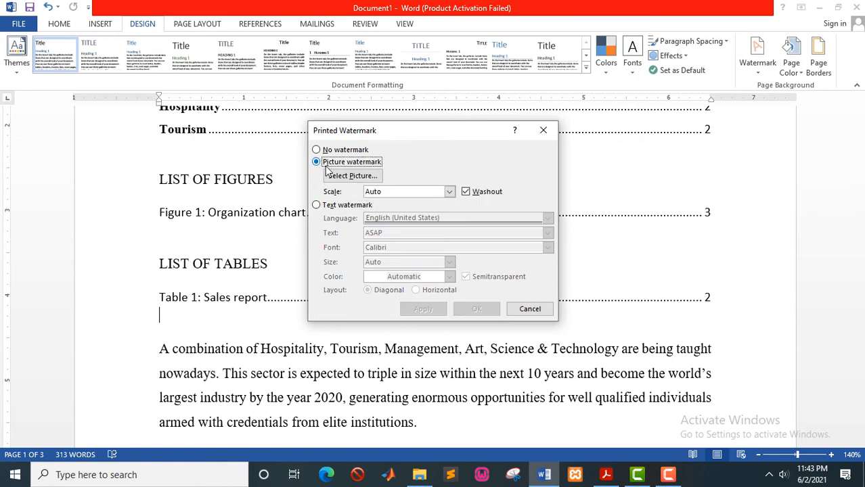
left_click(317, 205)
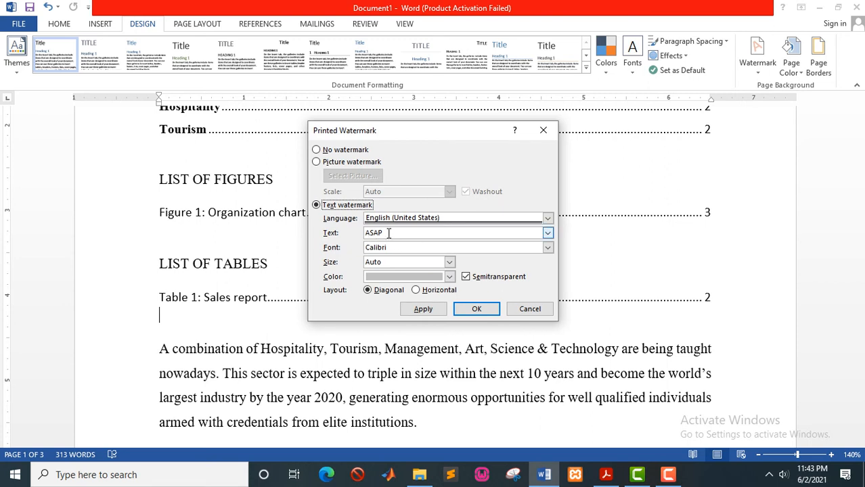
Enter 'COOL FOODS' as the watermark text in orange and apply it.
left_click_drag(383, 233, 359, 234)
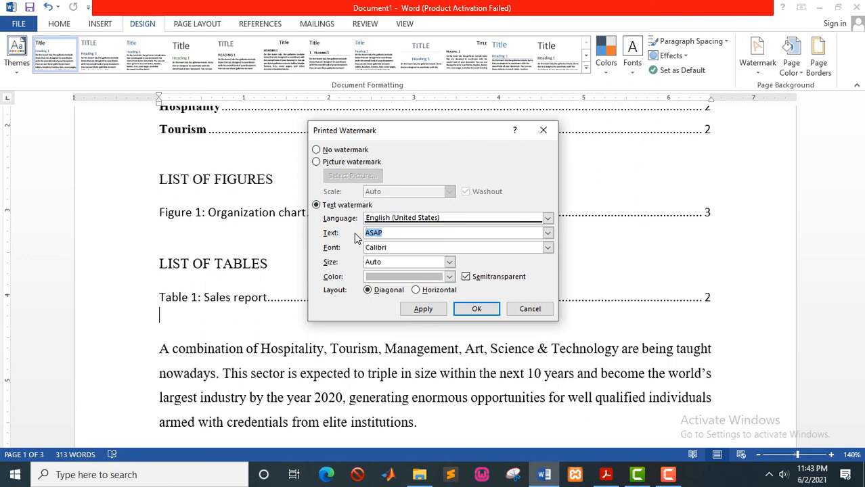
type("COOL FOODS")
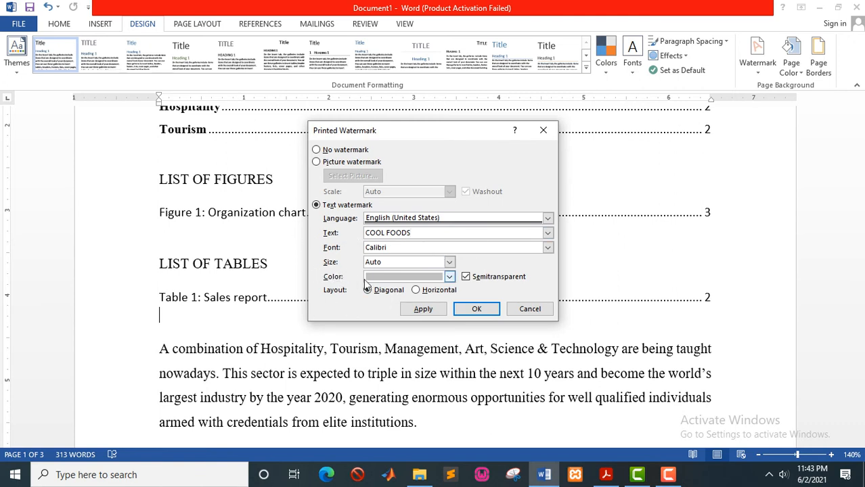
left_click(450, 278)
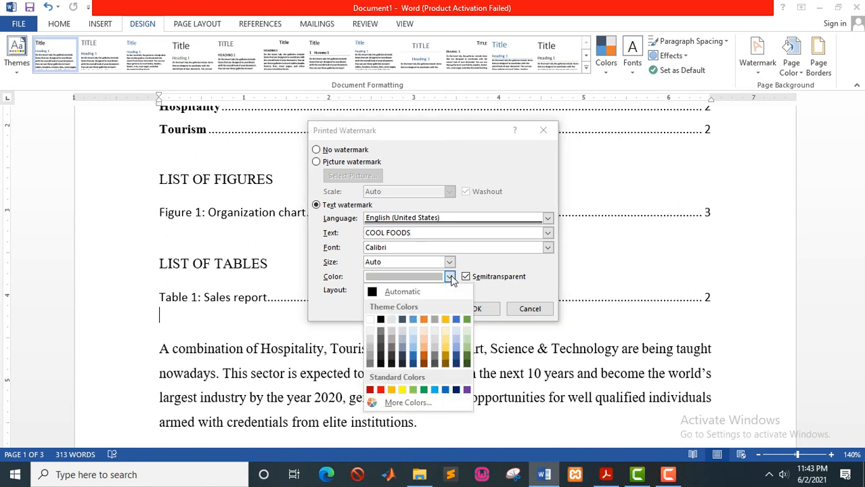
left_click(424, 319)
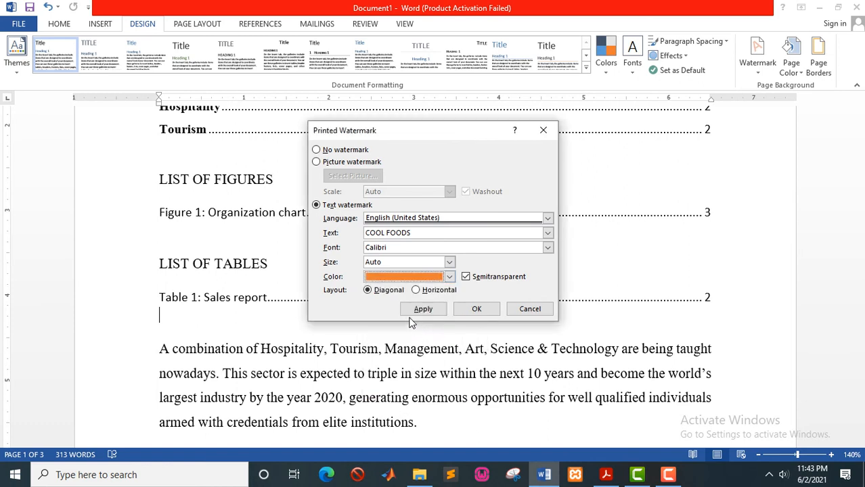
left_click(421, 310)
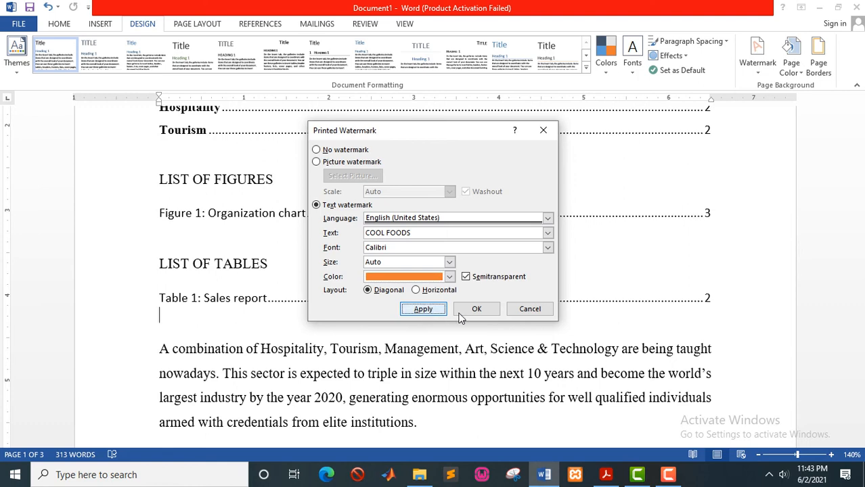
left_click(540, 316)
scroll(396, 305, "down", 3)
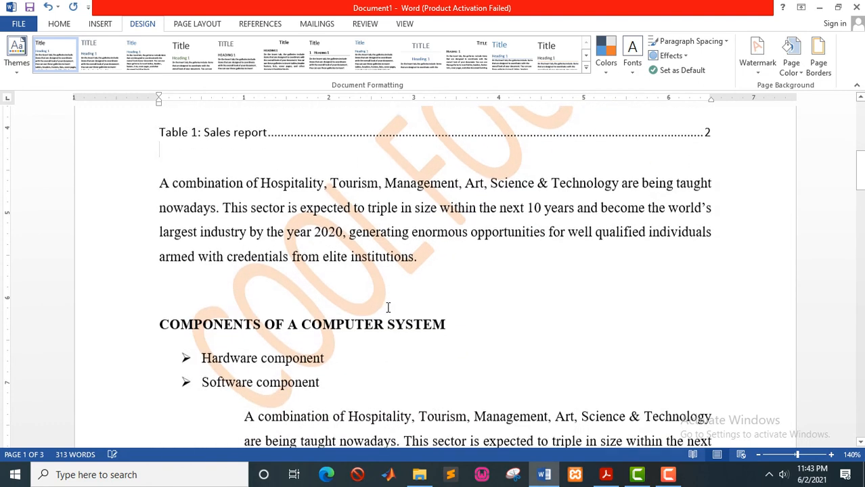
scroll(388, 308, "down", 15)
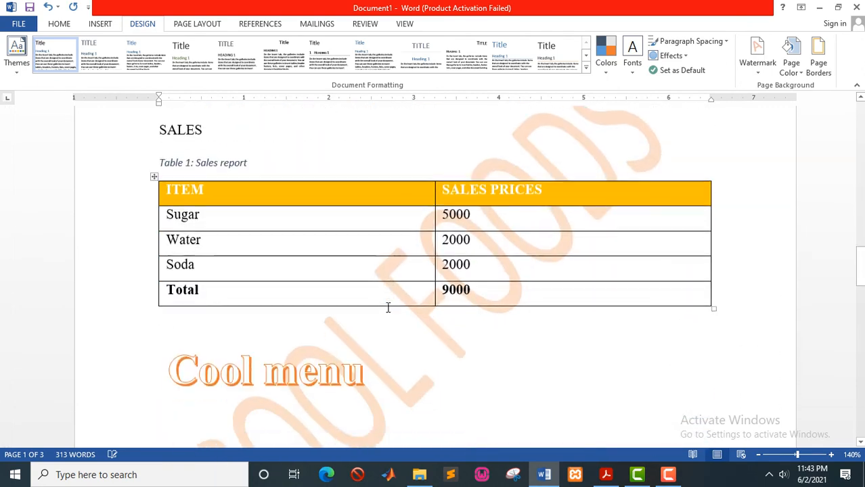
scroll(388, 307, "down", 9)
scroll(388, 308, "up", 6)
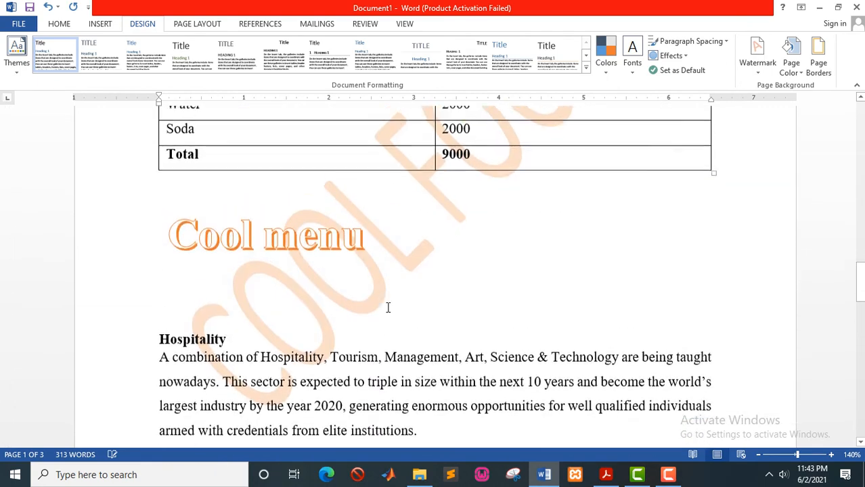
scroll(388, 308, "up", 3)
key("alt+Tab")
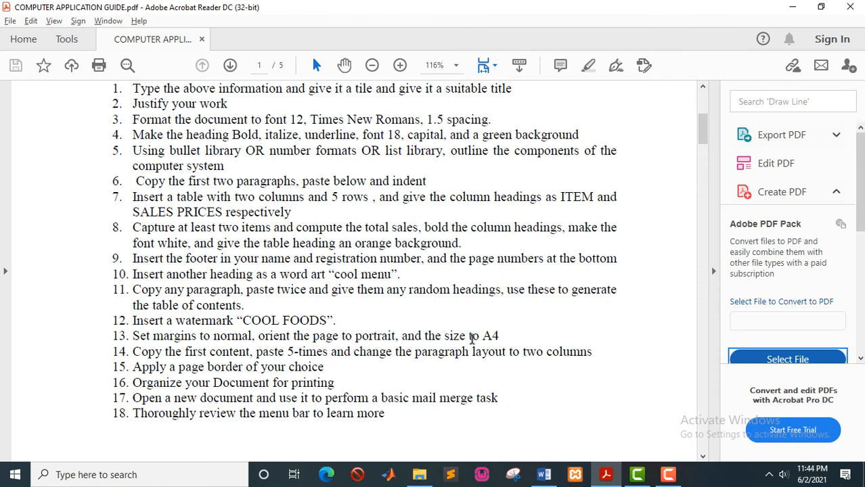
key("alt+Tab")
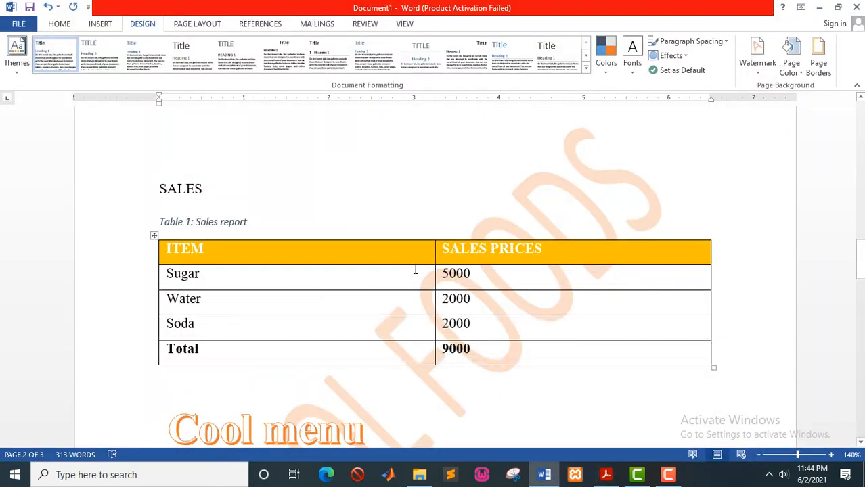
Keep the pages in portrait orientation and set the paper size to A4.
left_click(207, 26)
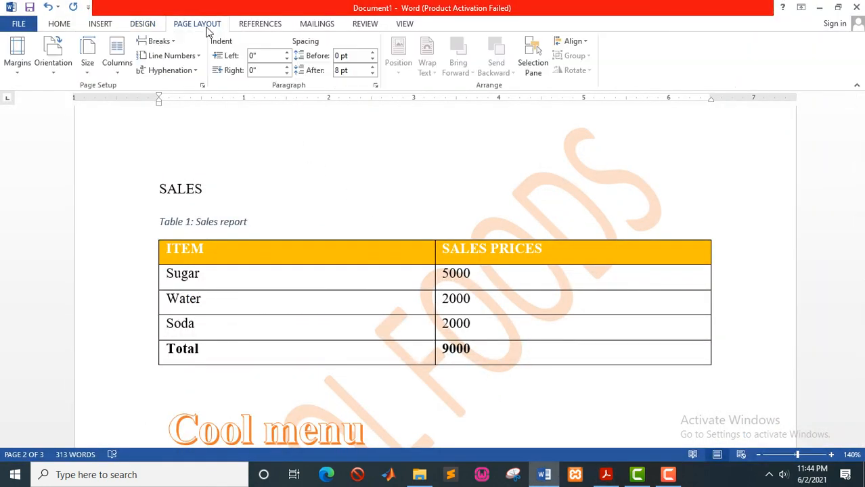
left_click(15, 73)
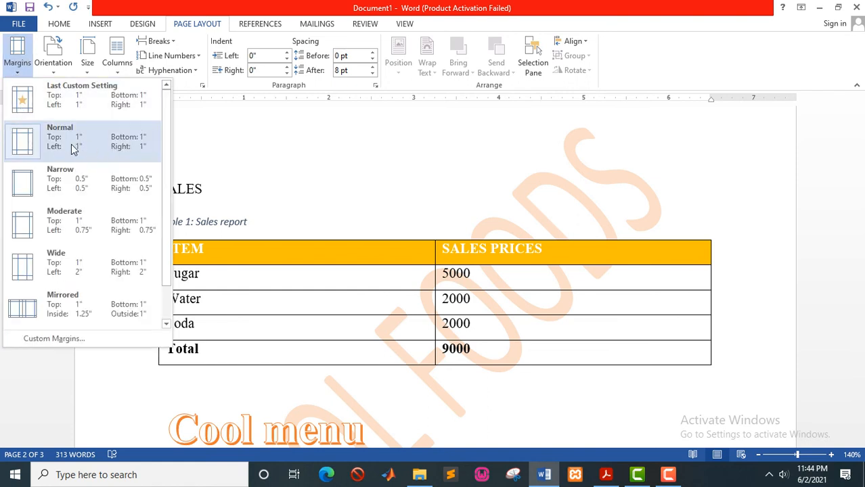
left_click(58, 76)
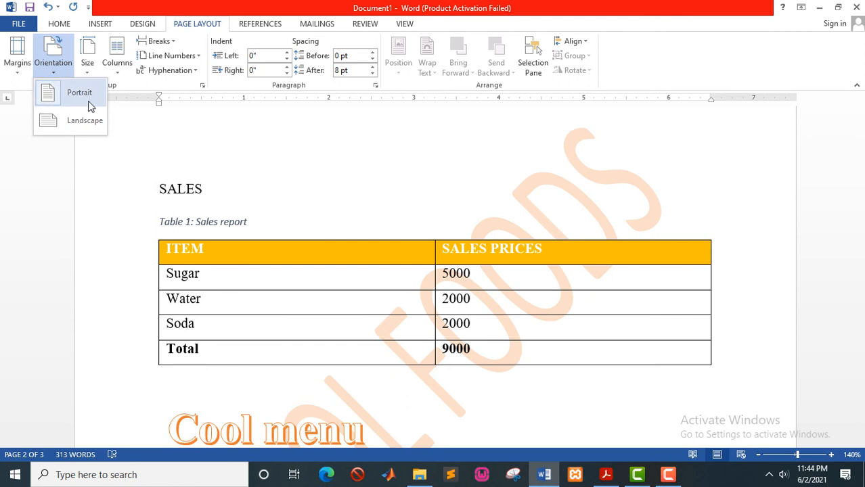
left_click(92, 74)
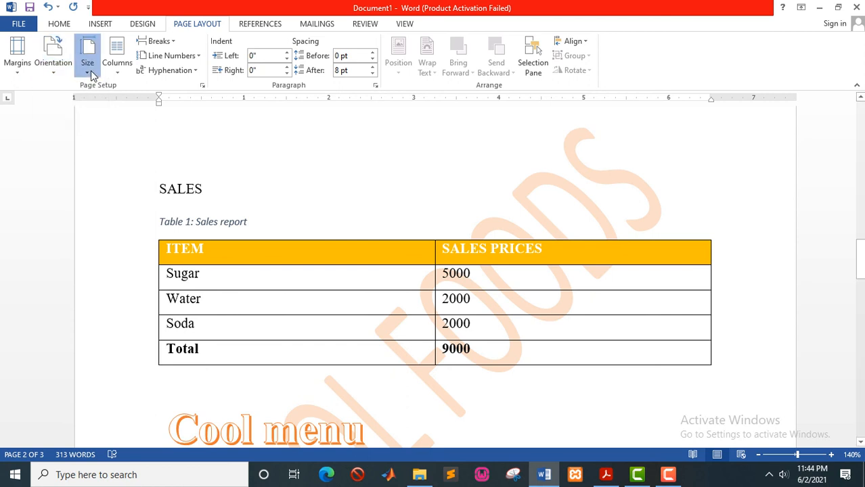
left_click(89, 73)
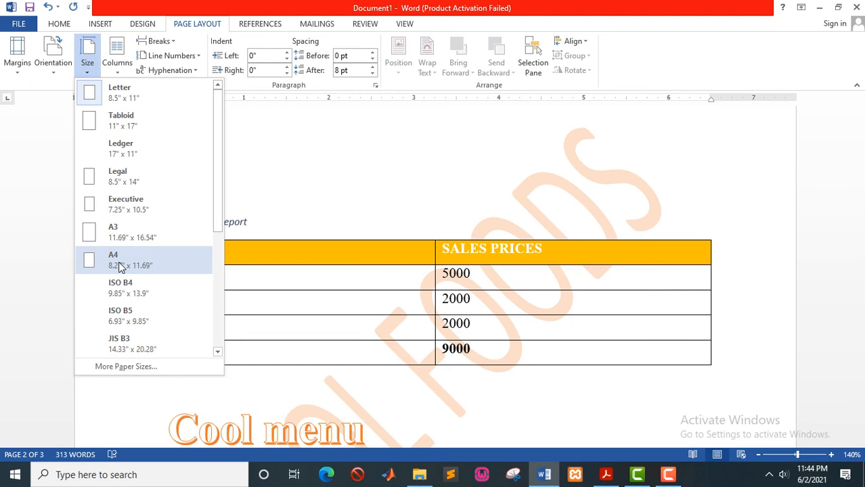
left_click(118, 266)
scroll(120, 267, "up", 5)
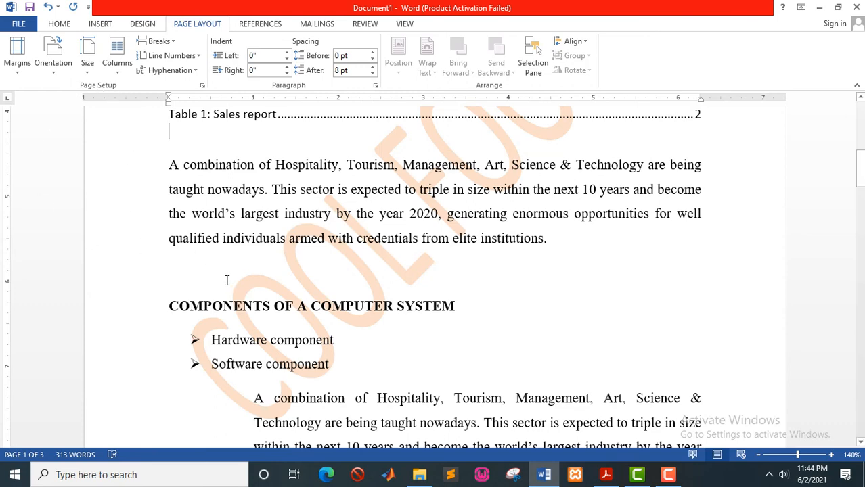
key("alt+Tab")
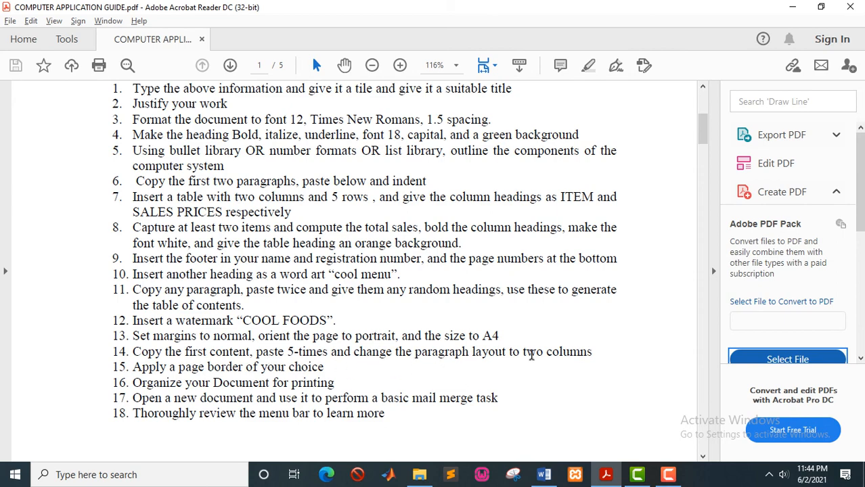
Back in Word, select the first 'A combination of Hospitality' paragraph below the list of tables.
key("alt+Tab")
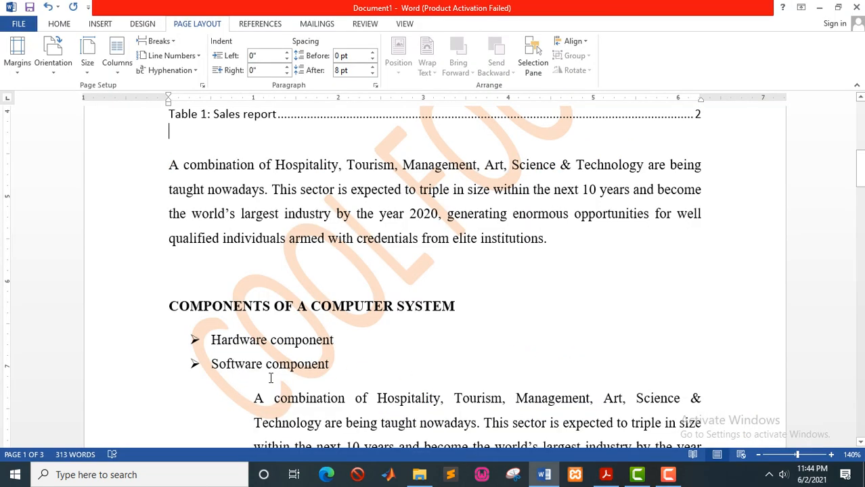
scroll(269, 377, "up", 5)
scroll(269, 377, "up", 3)
scroll(270, 377, "down", 6)
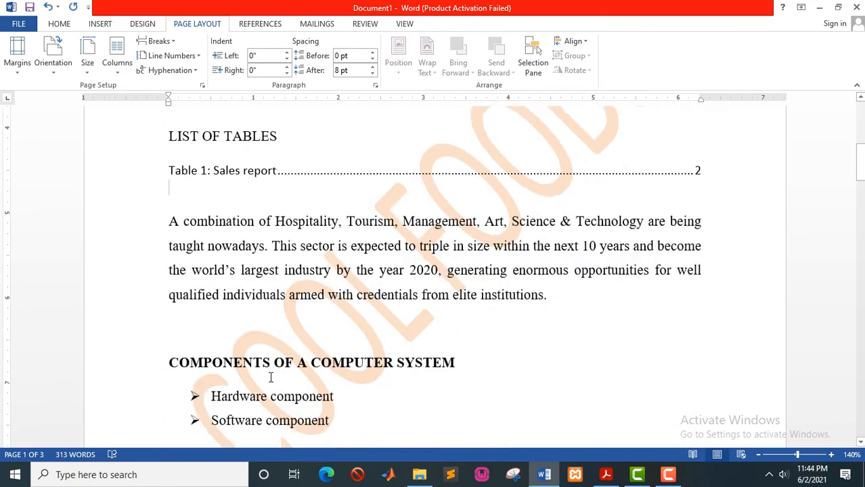
left_click_drag(170, 181, 568, 259)
key("ctrl+c")
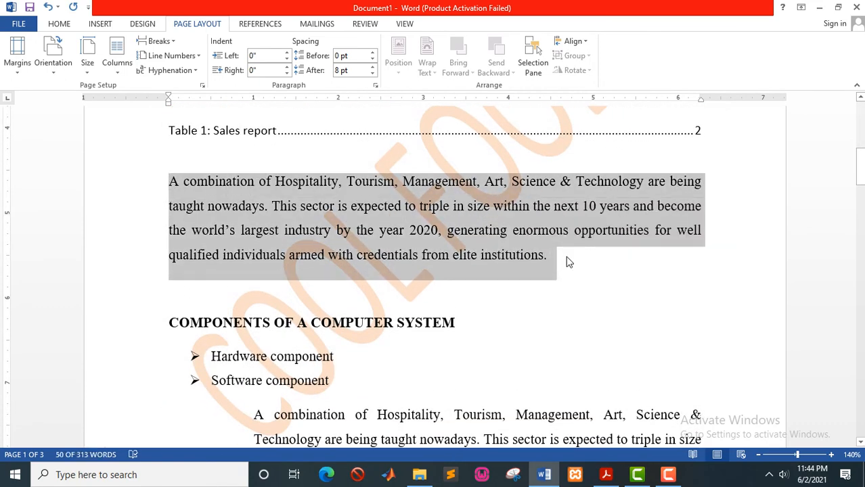
scroll(477, 328, "down", 3)
scroll(477, 328, "down", 20)
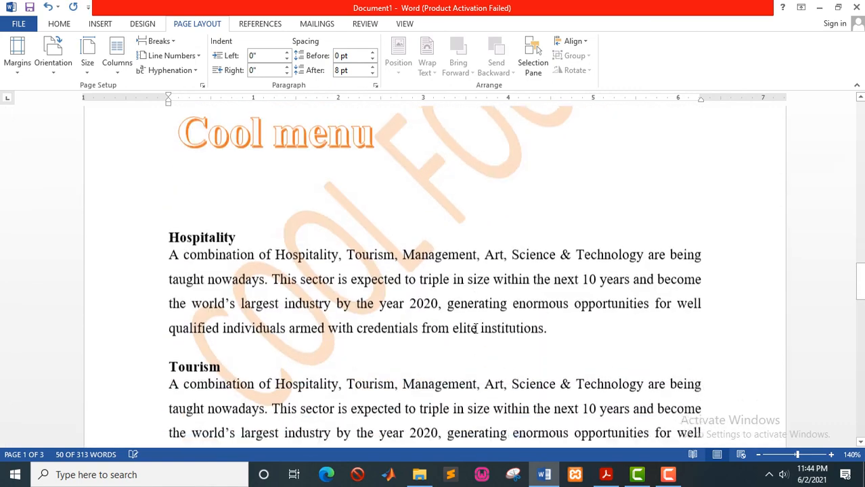
Add blank lines below the Organization chart caption to start a new page.
scroll(473, 331, "down", 10)
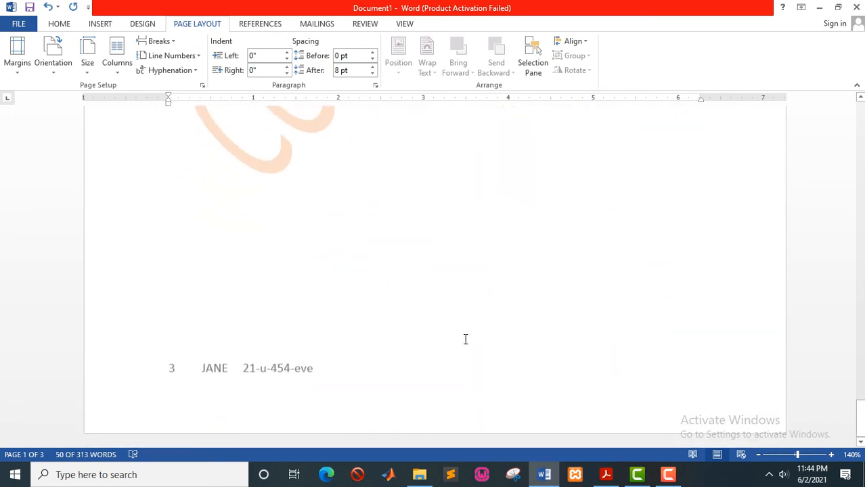
scroll(465, 339, "up", 8)
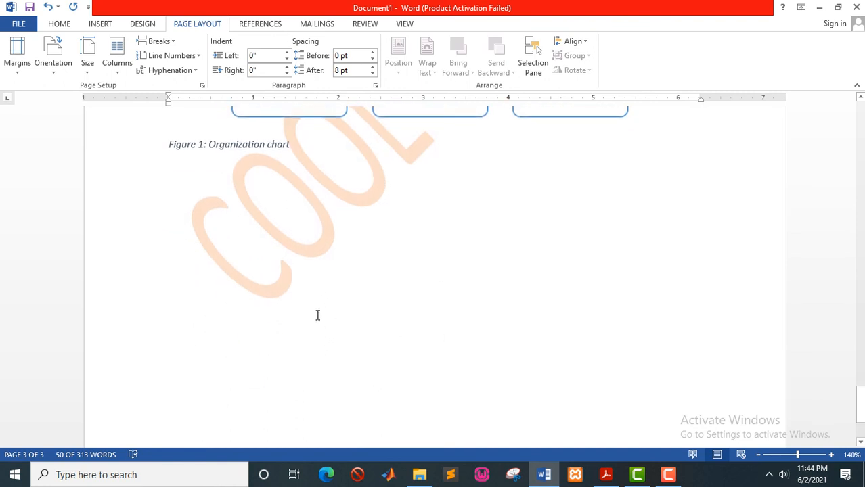
left_click(279, 295)
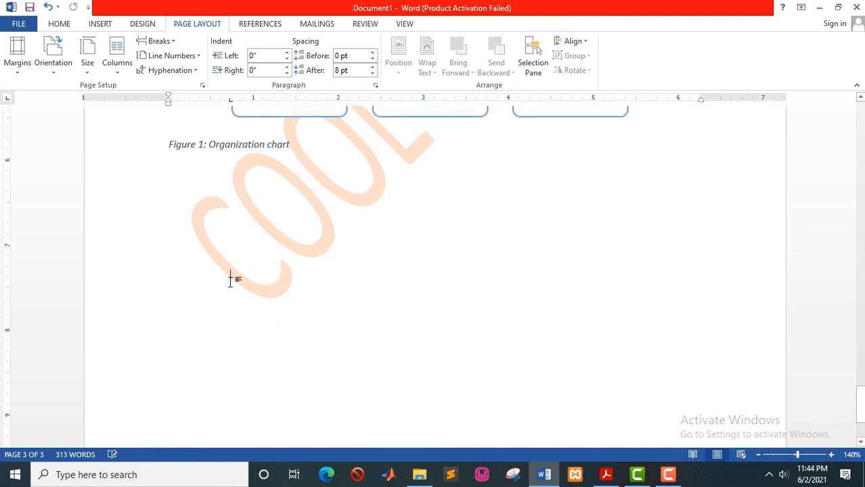
key("Return")
key("Return")
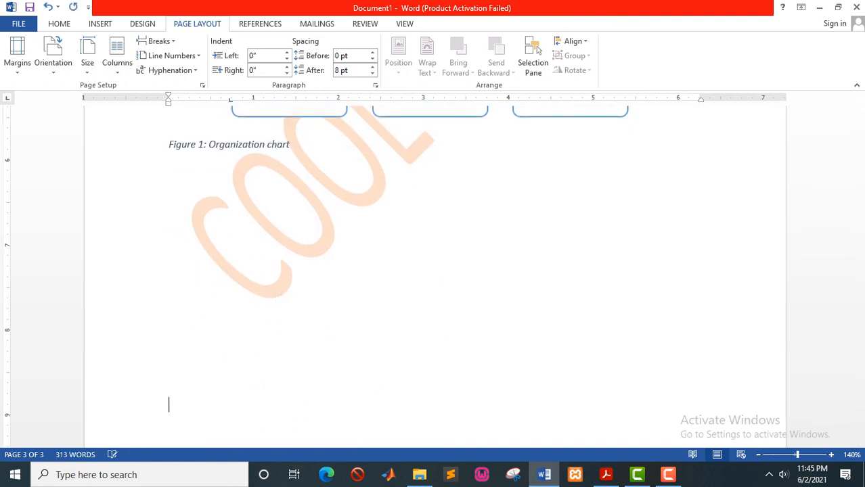
key("Return")
key("Return")
scroll(228, 283, "down", 3)
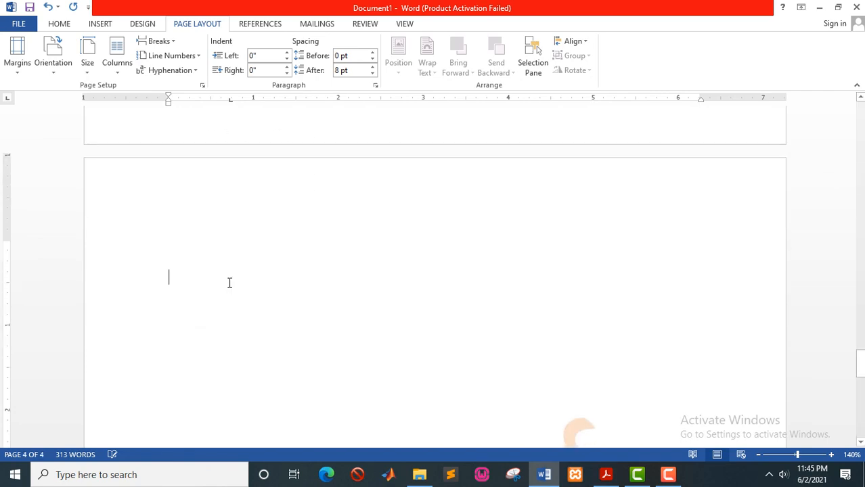
Paste the copied Hospitality paragraph repeatedly, each copy on its own line.
key("ctrl+v")
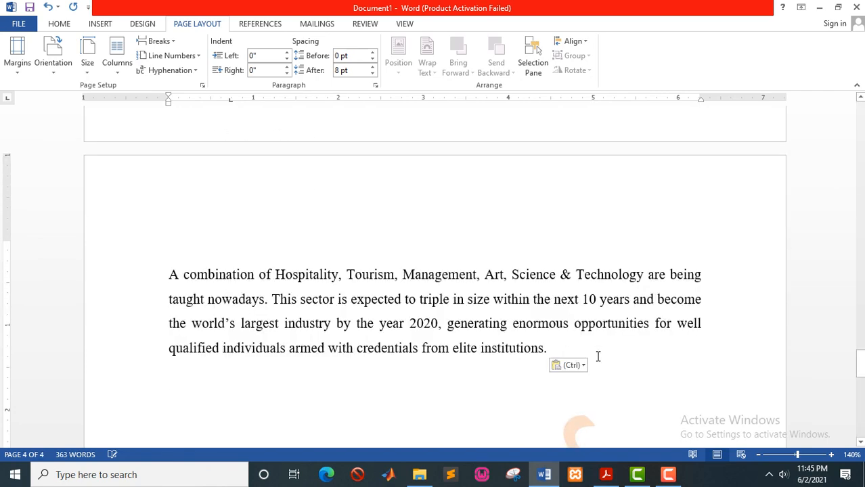
key("ctrl+v")
key("Return")
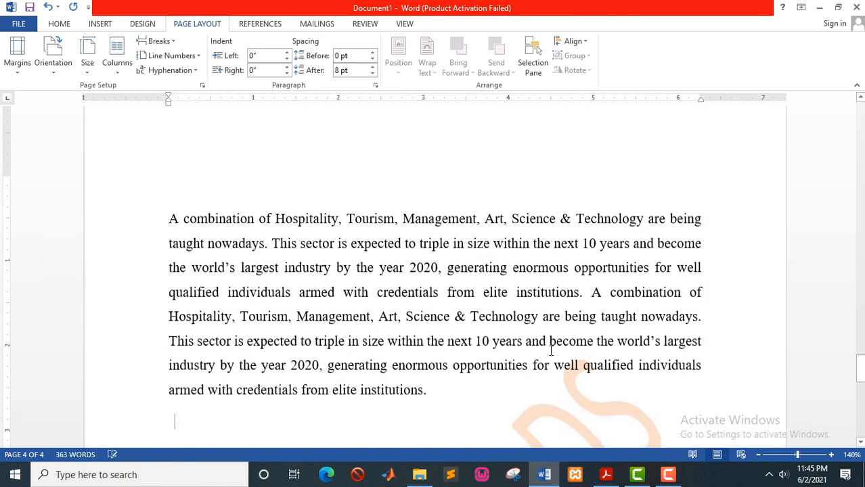
key("ctrl+v")
key("Return")
key("ctrl+v")
key("Return")
key("ctrl+v")
key("ctrl+v")
key("ctrl+v")
key("ctrl+v")
key("ctrl+v")
key("ctrl+v")
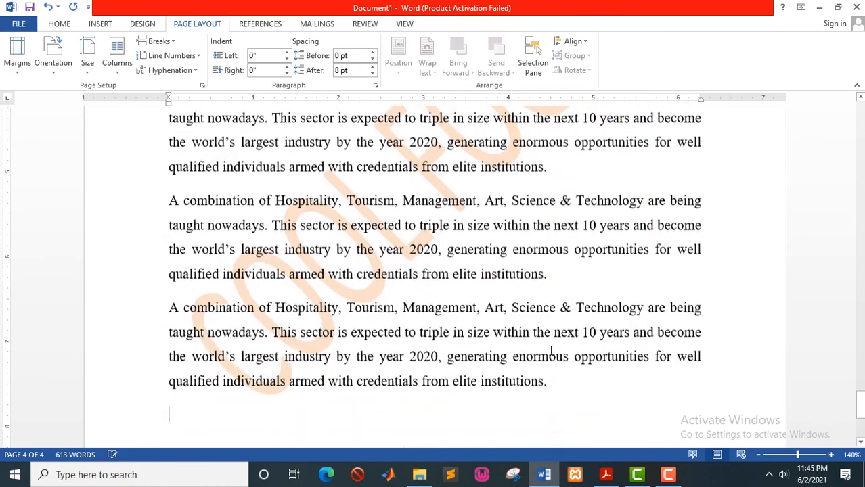
scroll(550, 350, "up", 8)
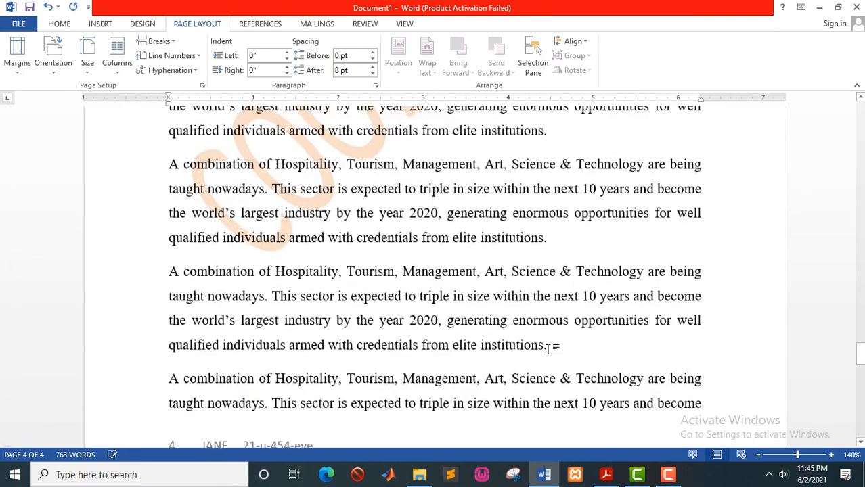
scroll(549, 350, "up", 3)
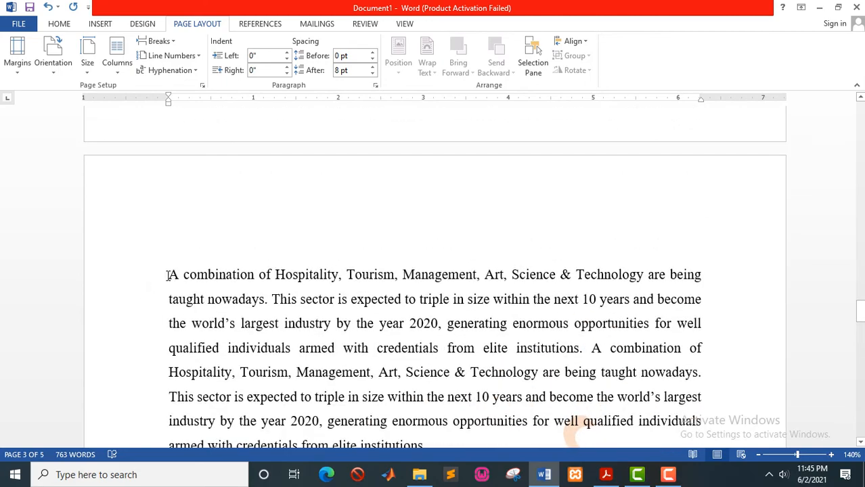
Select all pasted Hospitality copies and format them as Two columns.
left_click_drag(167, 275, 557, 482)
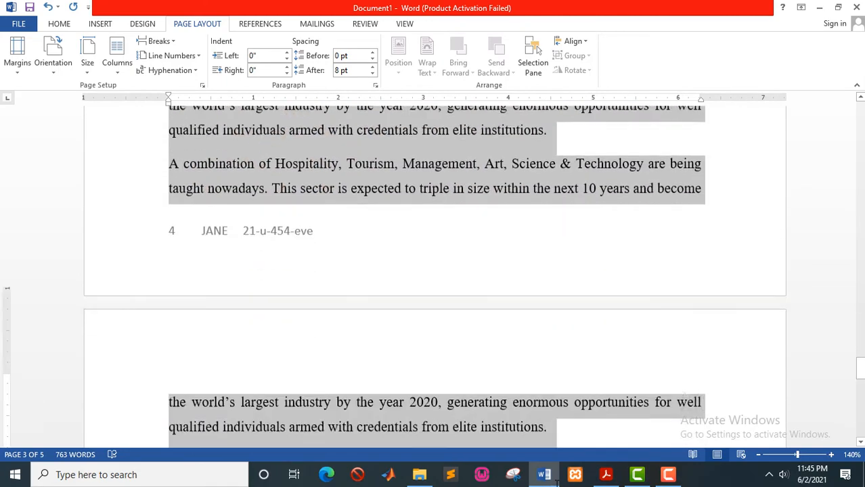
key("ctrl+v")
left_click_drag(544, 252, 543, 252)
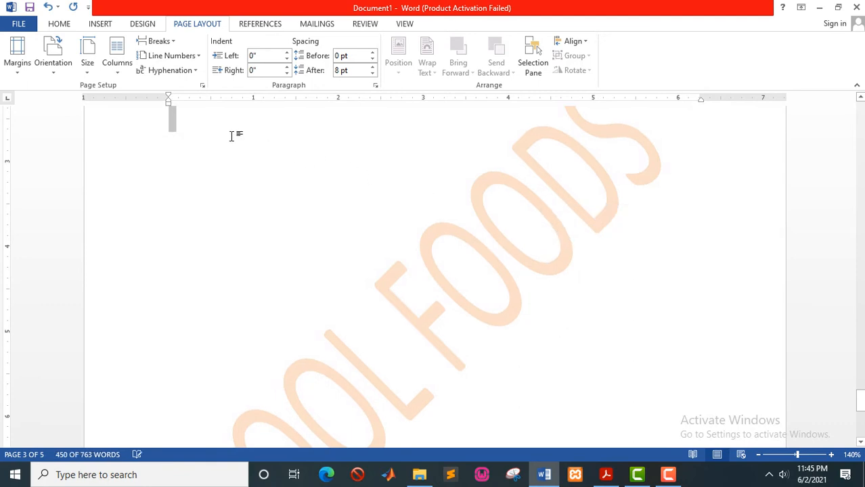
left_click(119, 75)
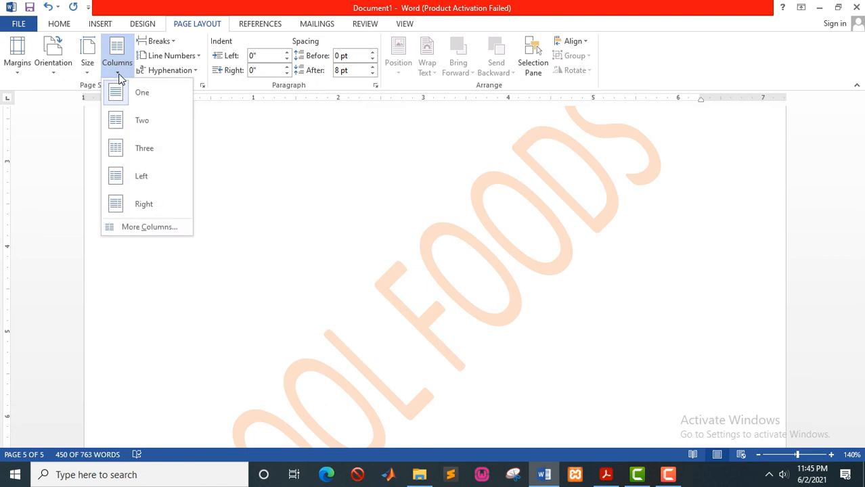
left_click(141, 128)
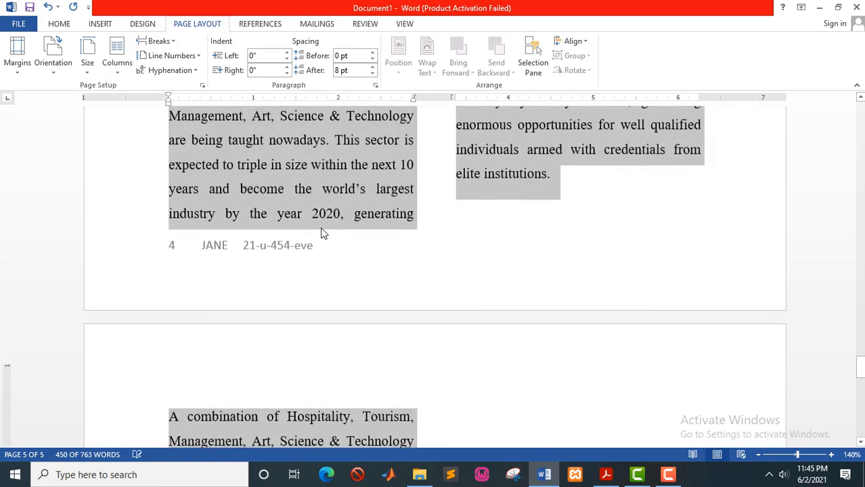
scroll(321, 226, "up", 10)
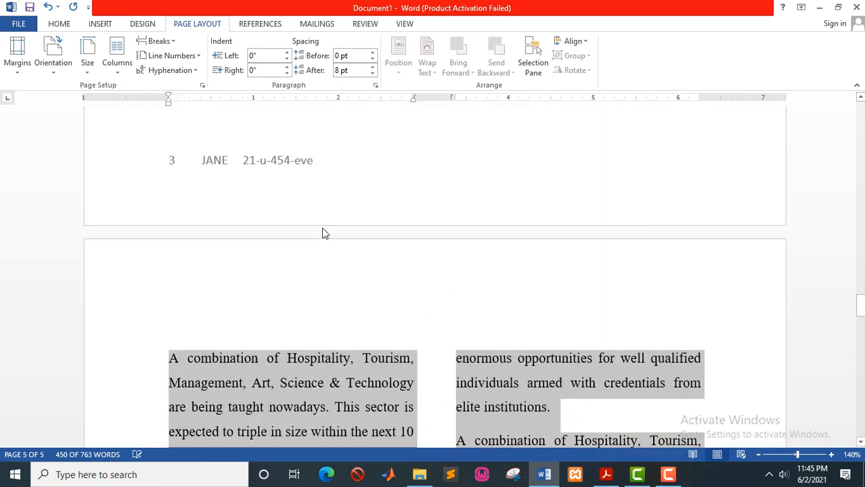
scroll(323, 228, "down", 2)
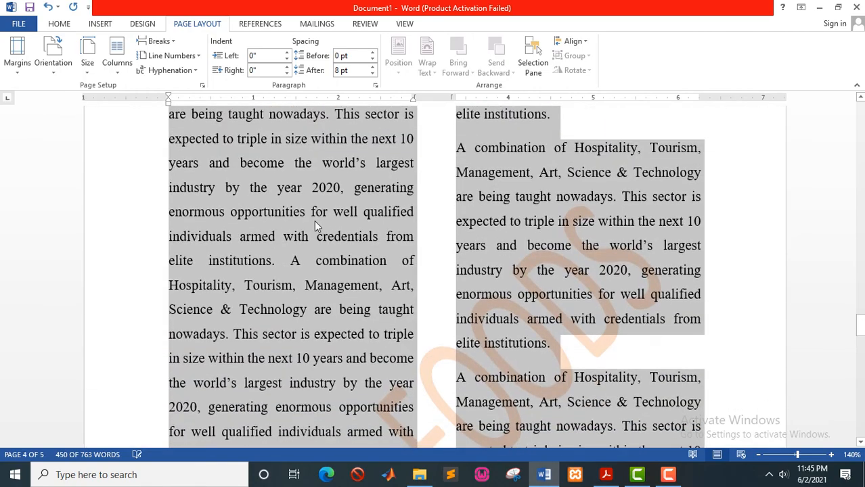
left_click(316, 220)
scroll(333, 244, "up", 3)
scroll(333, 244, "down", 2)
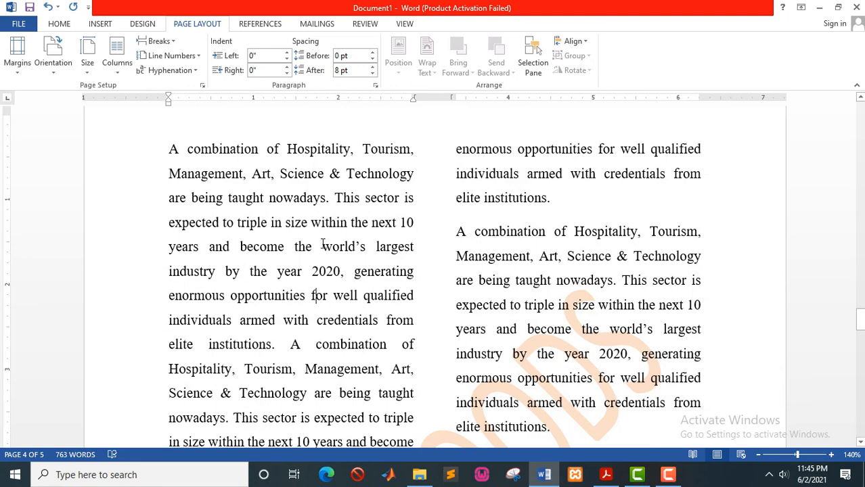
key("alt+Tab")
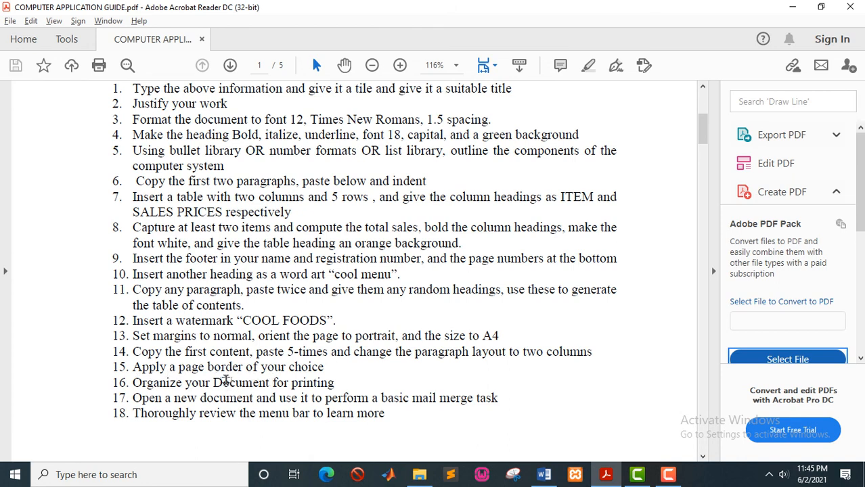
Switch from Acrobat Reader back to the Word document.
key("alt+Tab")
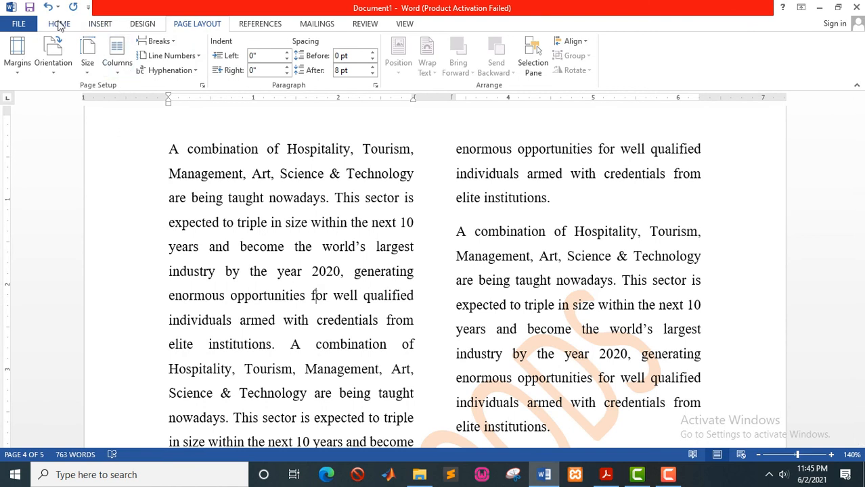
Apply the red apple art page border to the whole document via Borders and Shading.
left_click(60, 25)
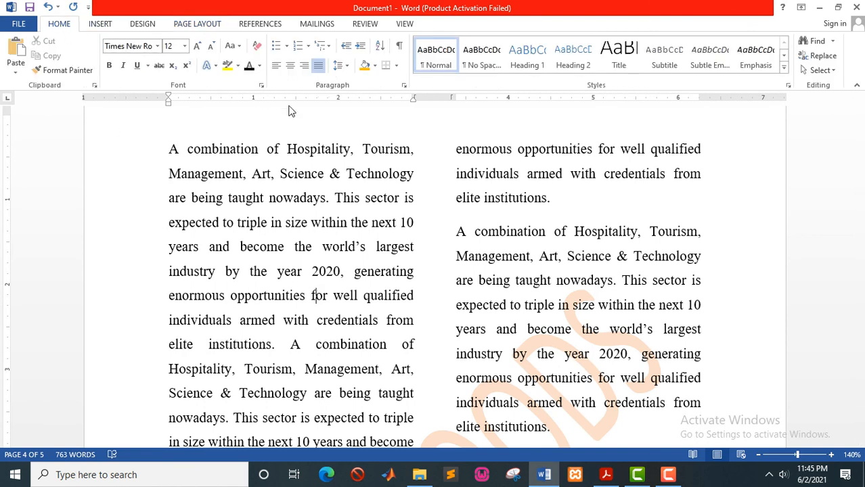
left_click(397, 67)
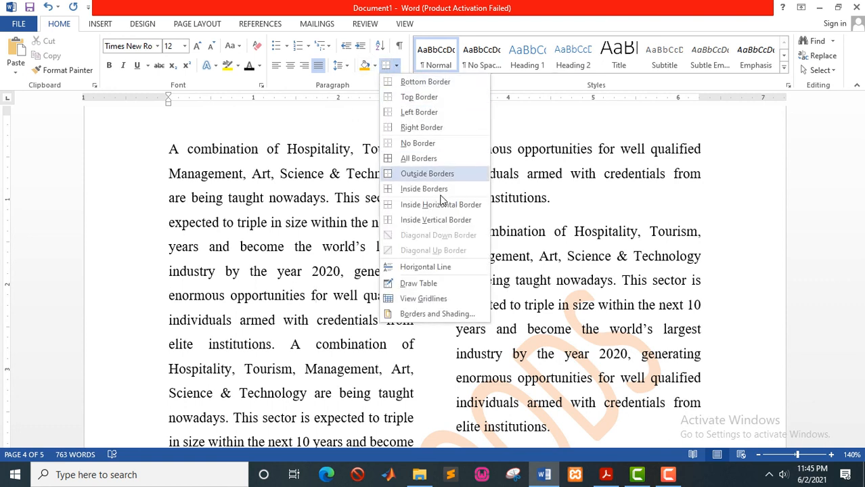
left_click(436, 315)
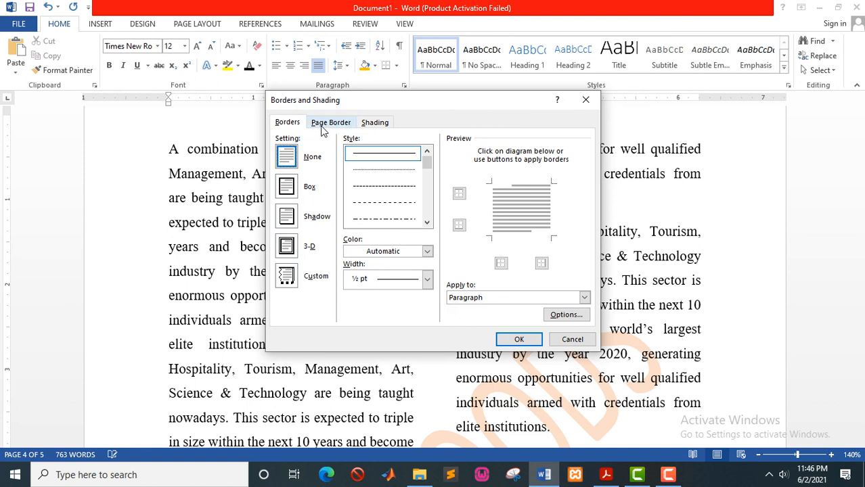
left_click(329, 125)
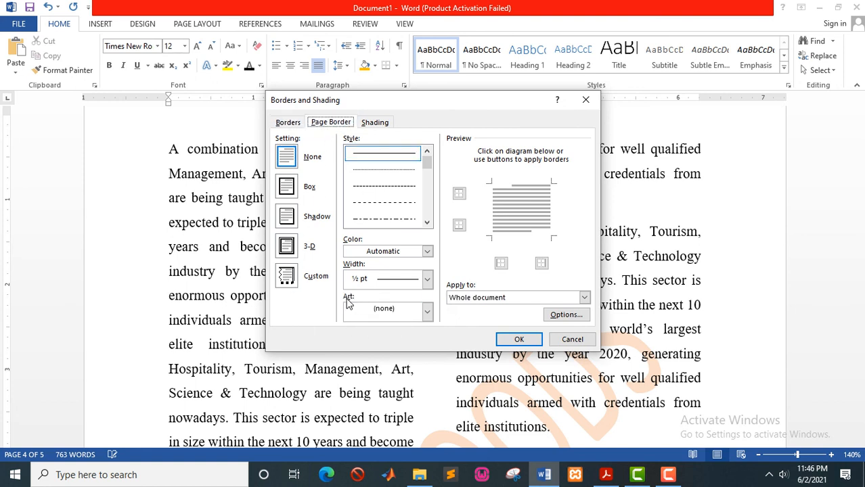
left_click(428, 311)
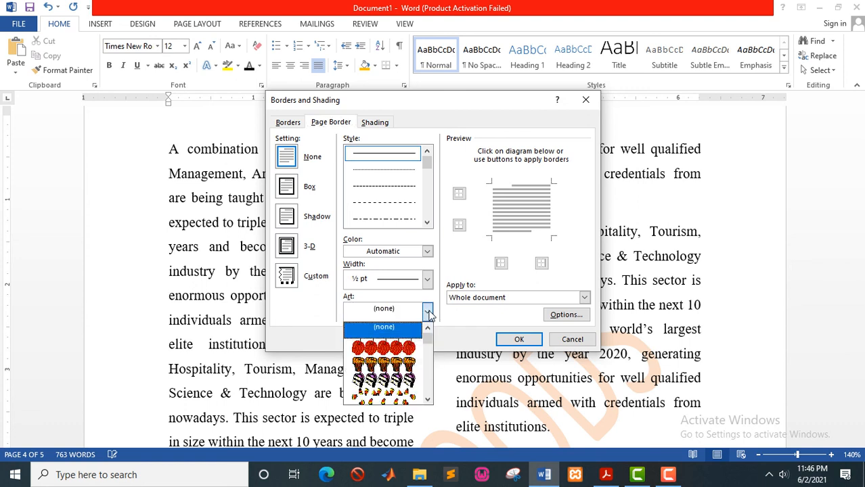
left_click(398, 349)
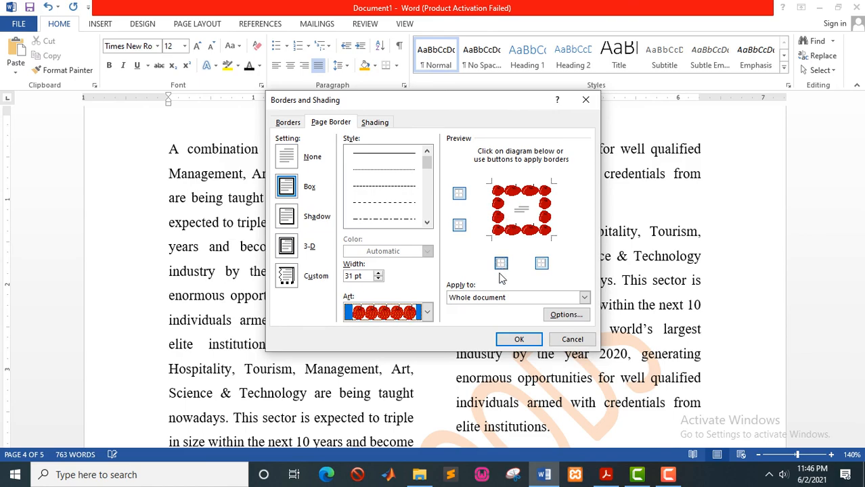
left_click(517, 339)
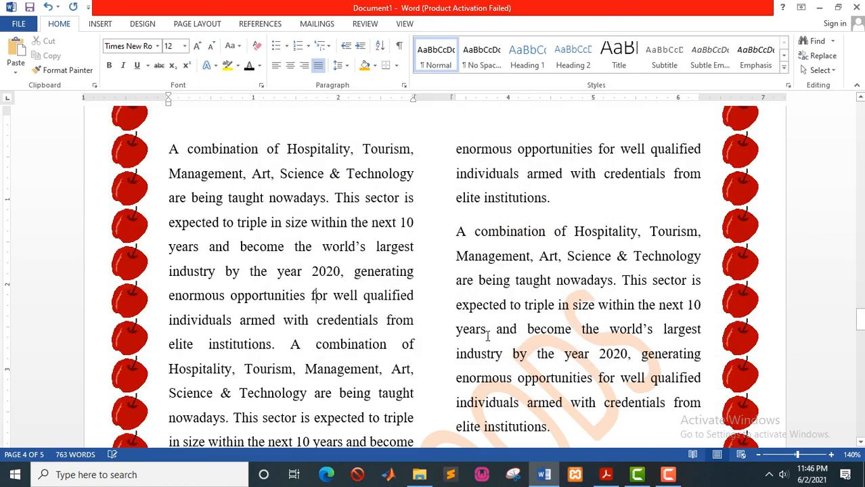
scroll(488, 334, "down", 3)
scroll(487, 335, "down", 15)
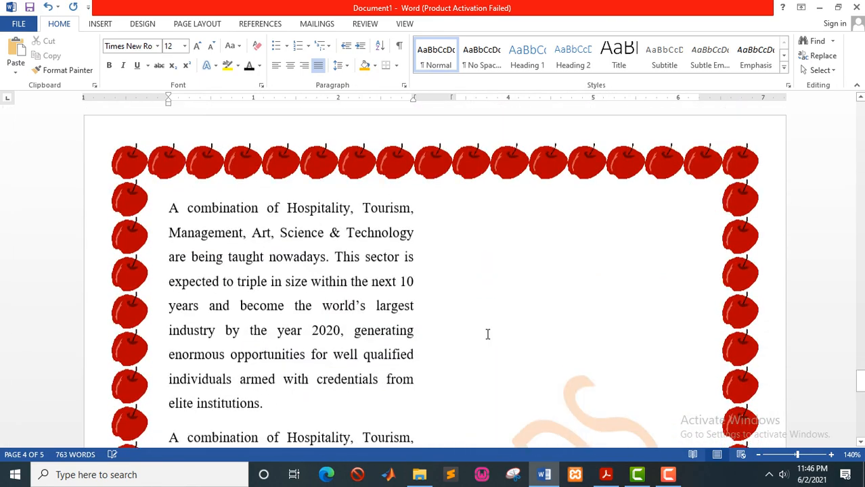
scroll(487, 335, "down", 15)
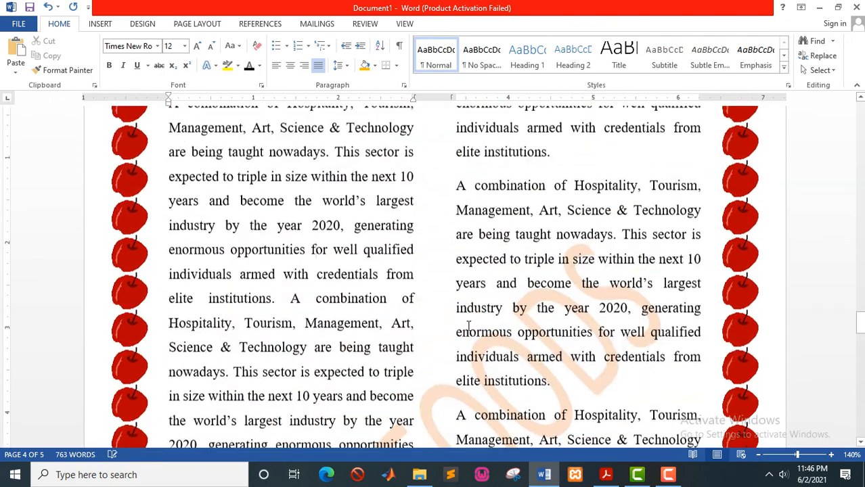
scroll(463, 323, "up", 15)
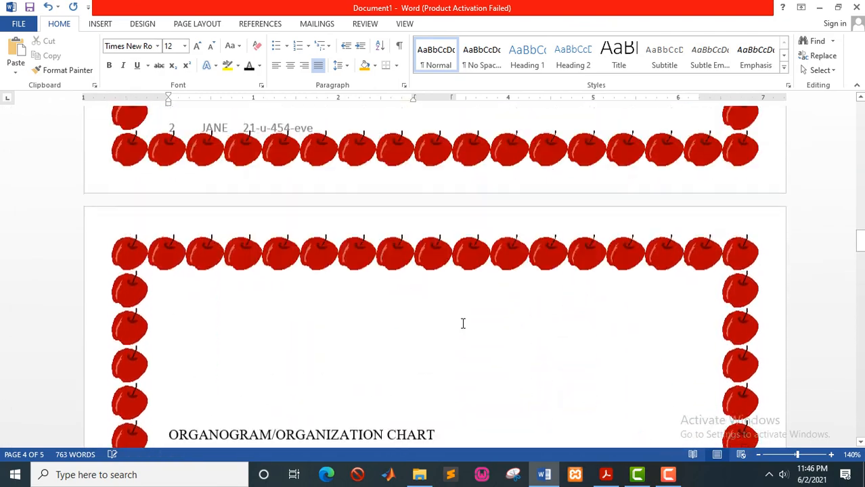
Switch to the COMPUTER APPLICATION GUIDE assignment PDF in Acrobat Reader.
key("alt+Tab")
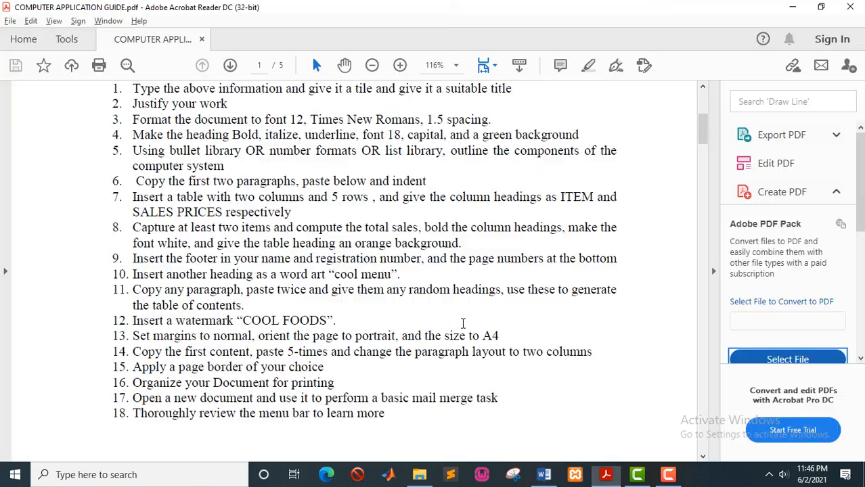